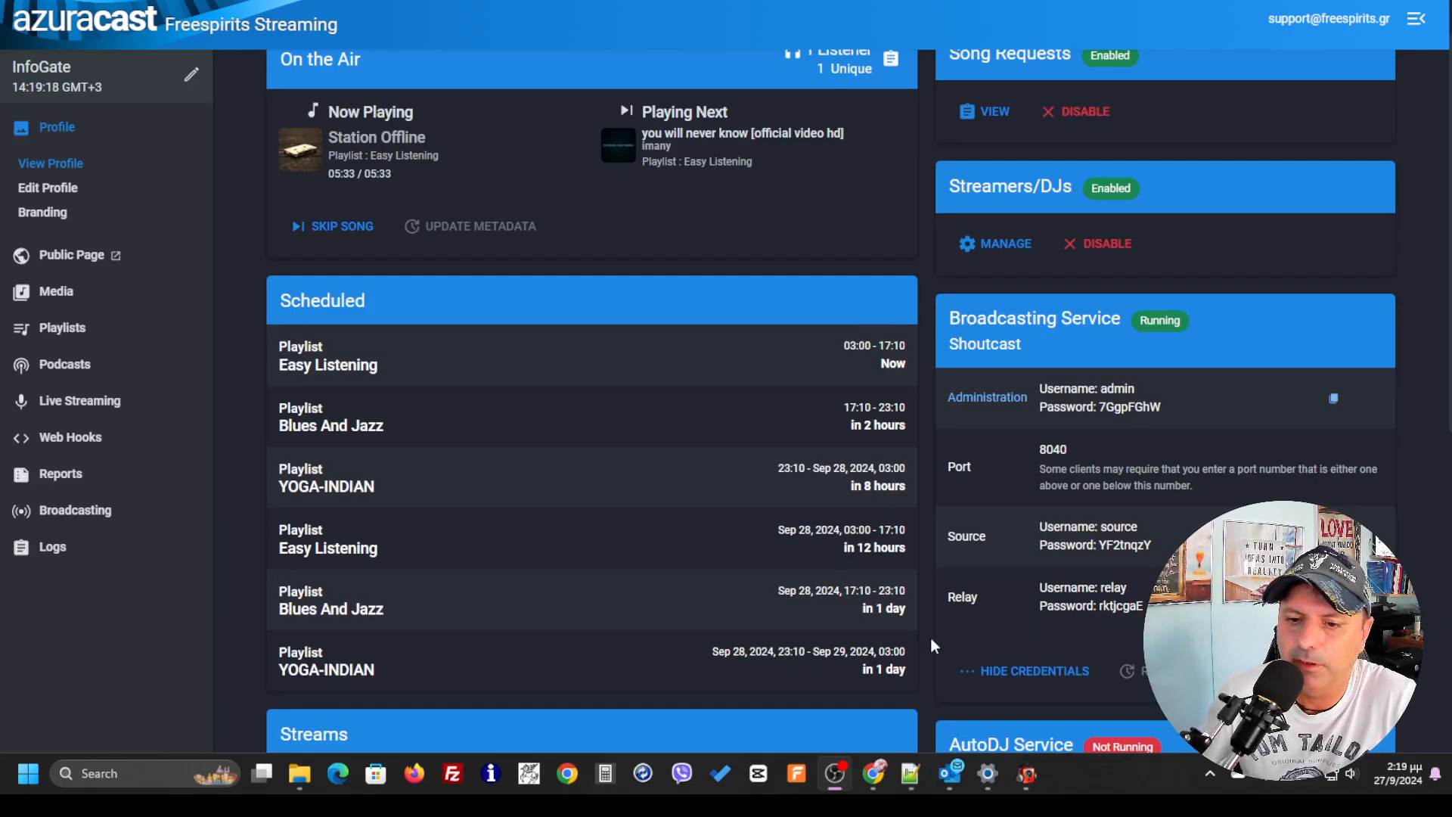
- Switch to RadioBOSS and close its Settings dialog without saving
left_click(1027, 774)
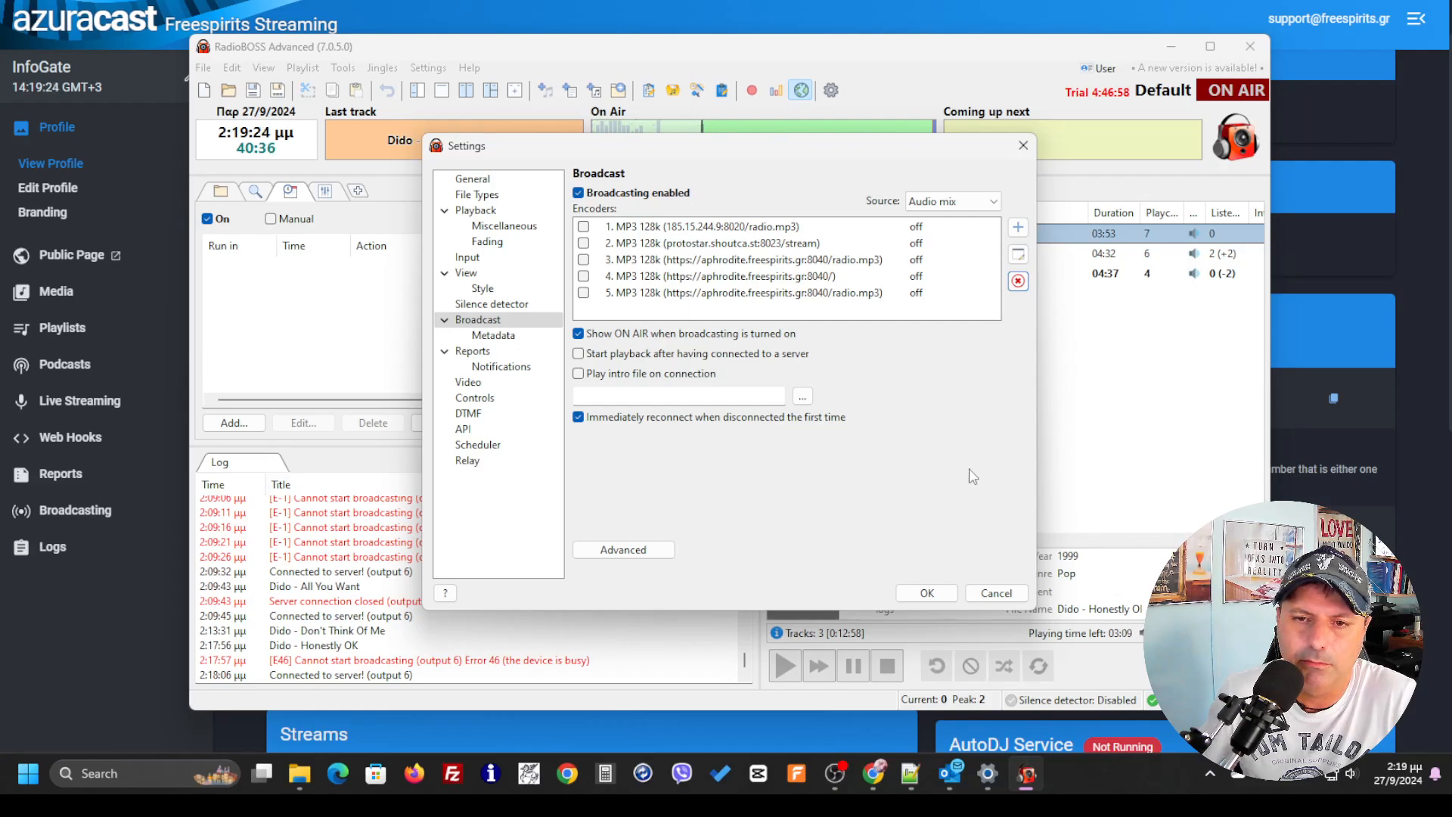
left_click(998, 594)
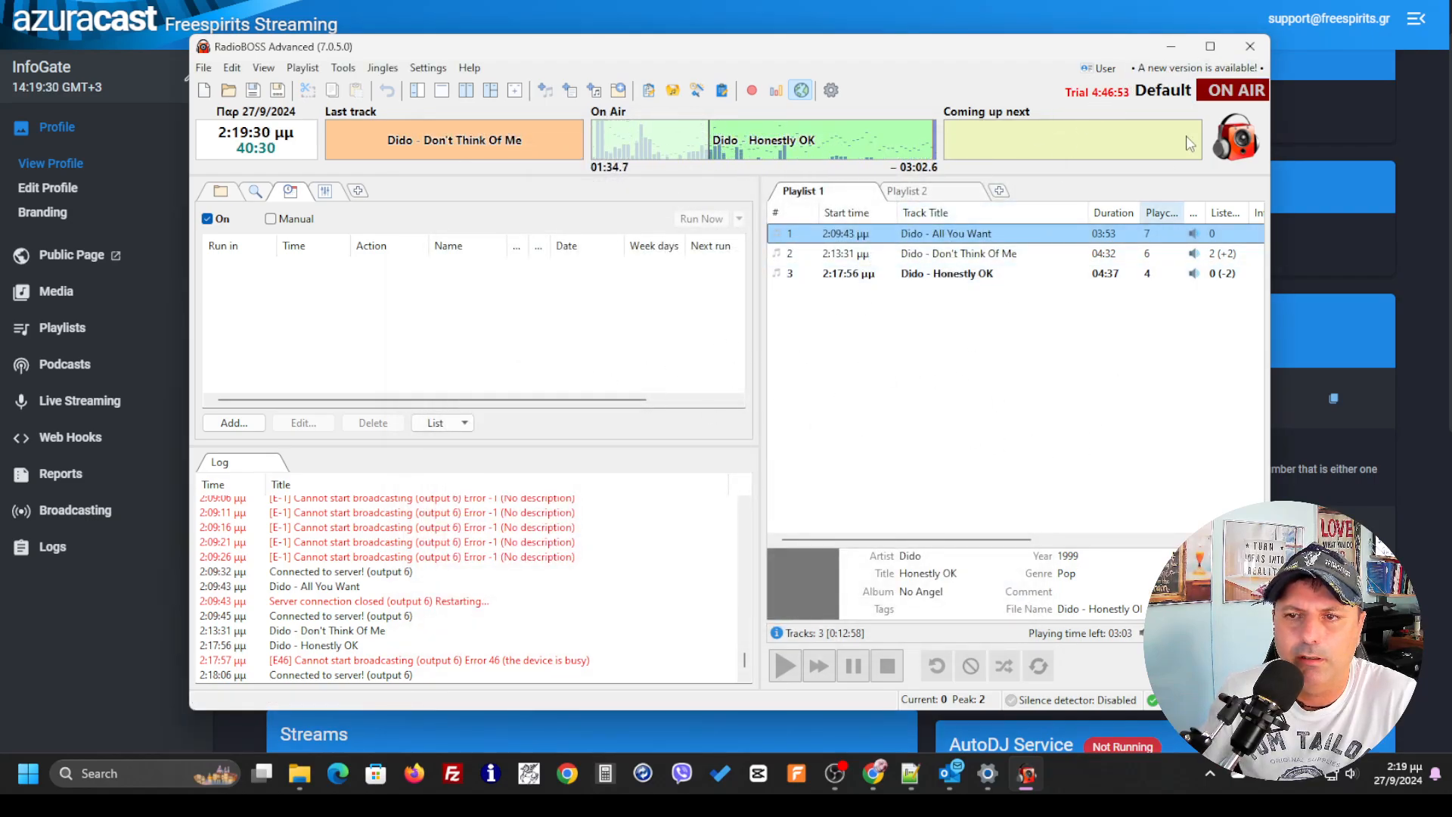
- Switch to AzuraCast and examine the Broadcasting settings in the InfoGate station's editable profile
left_click(1408, 457)
scroll(629, 387, "up", 2)
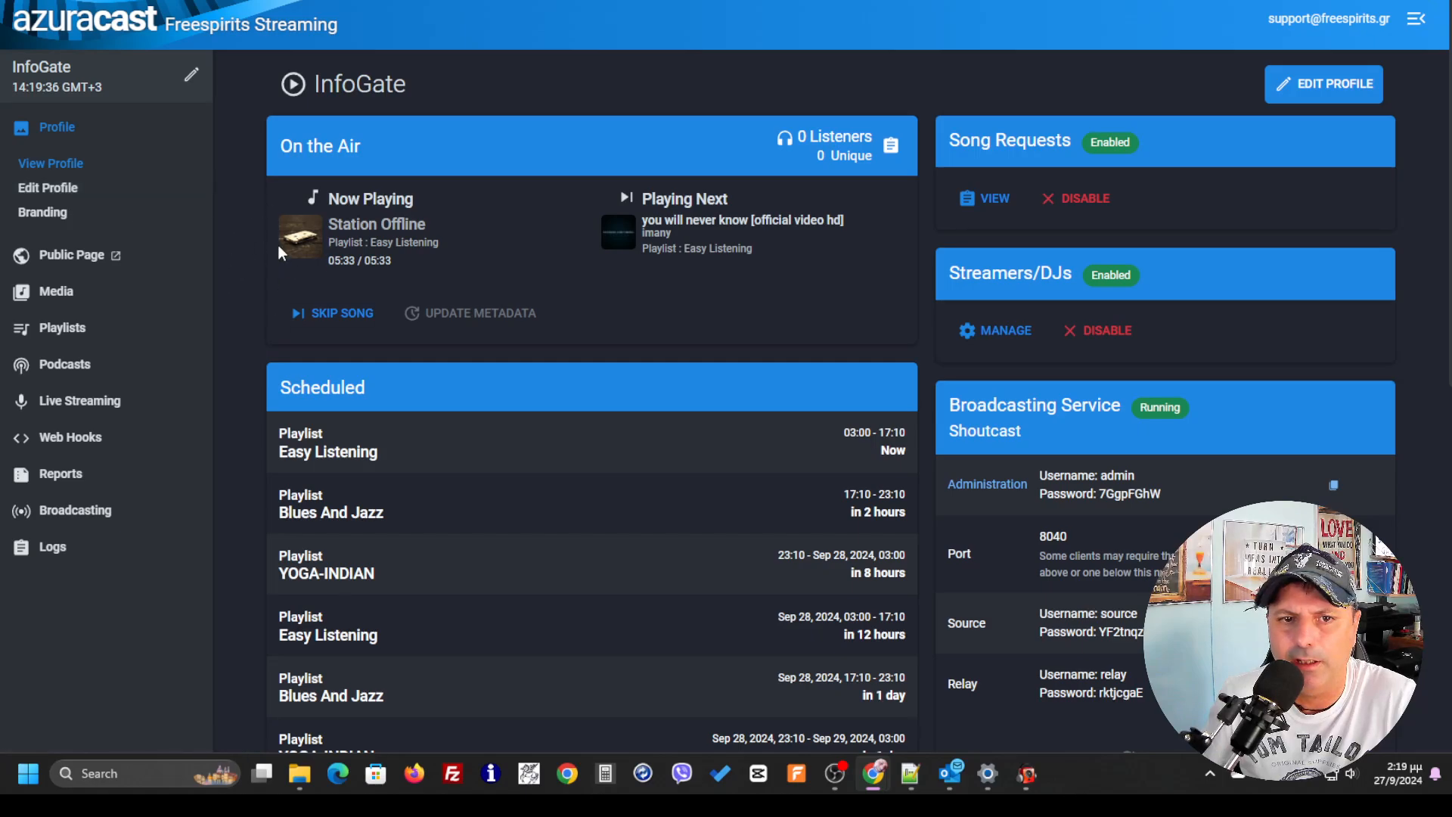
left_click(180, 187)
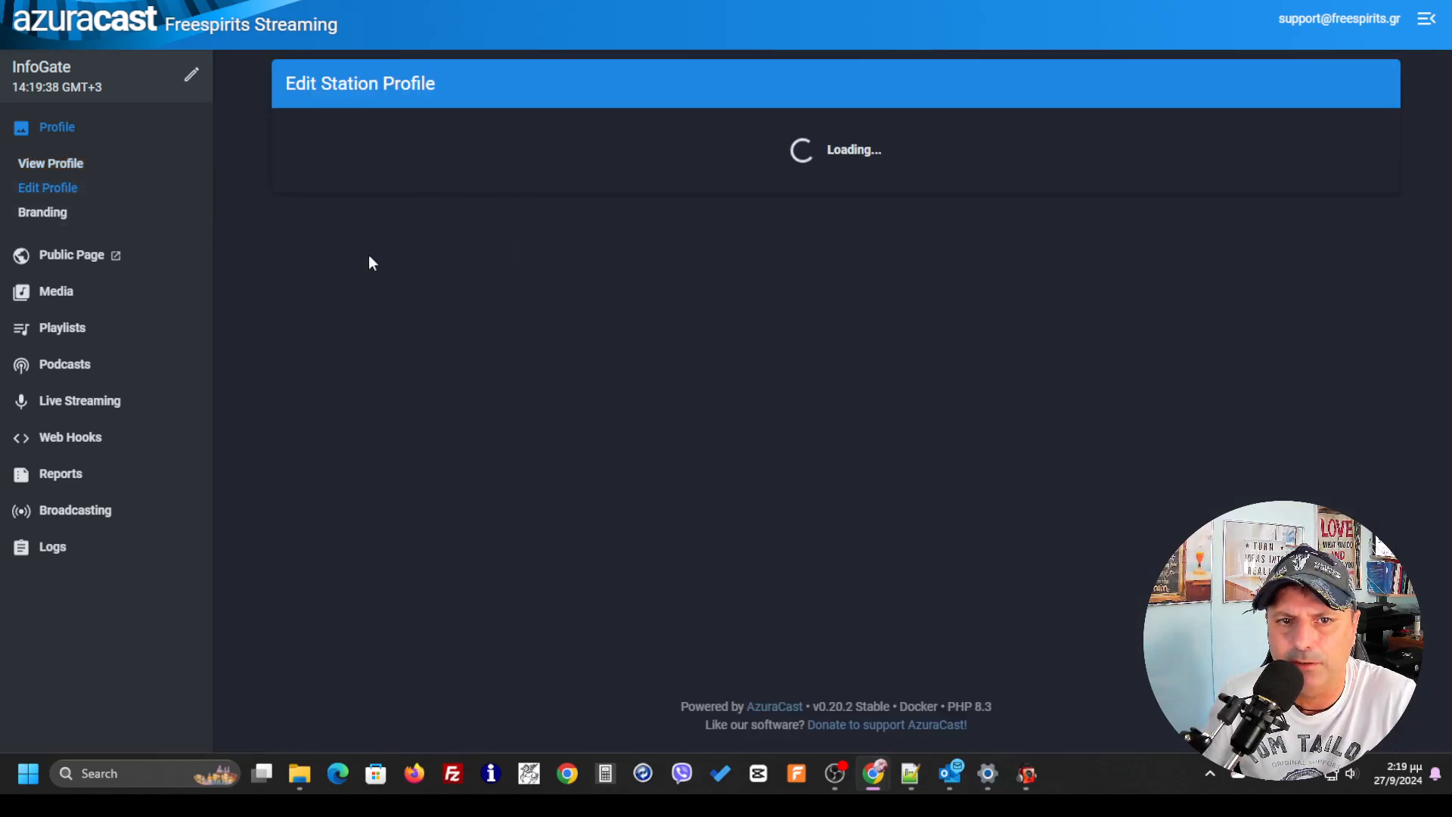
left_click(388, 135)
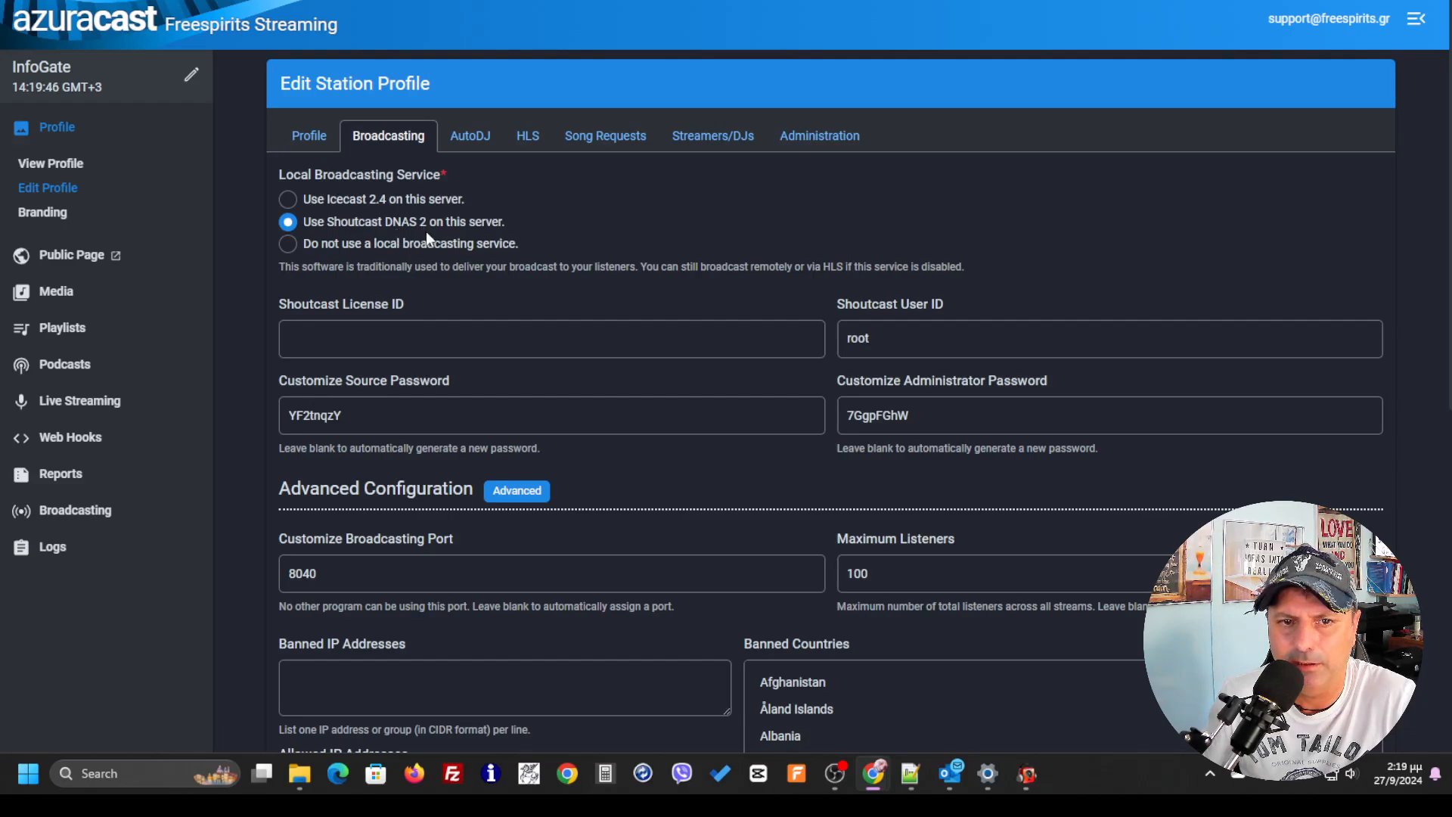
- Return to the station's profile overview and examine the local /radio.mp3 stream address
left_click(53, 165)
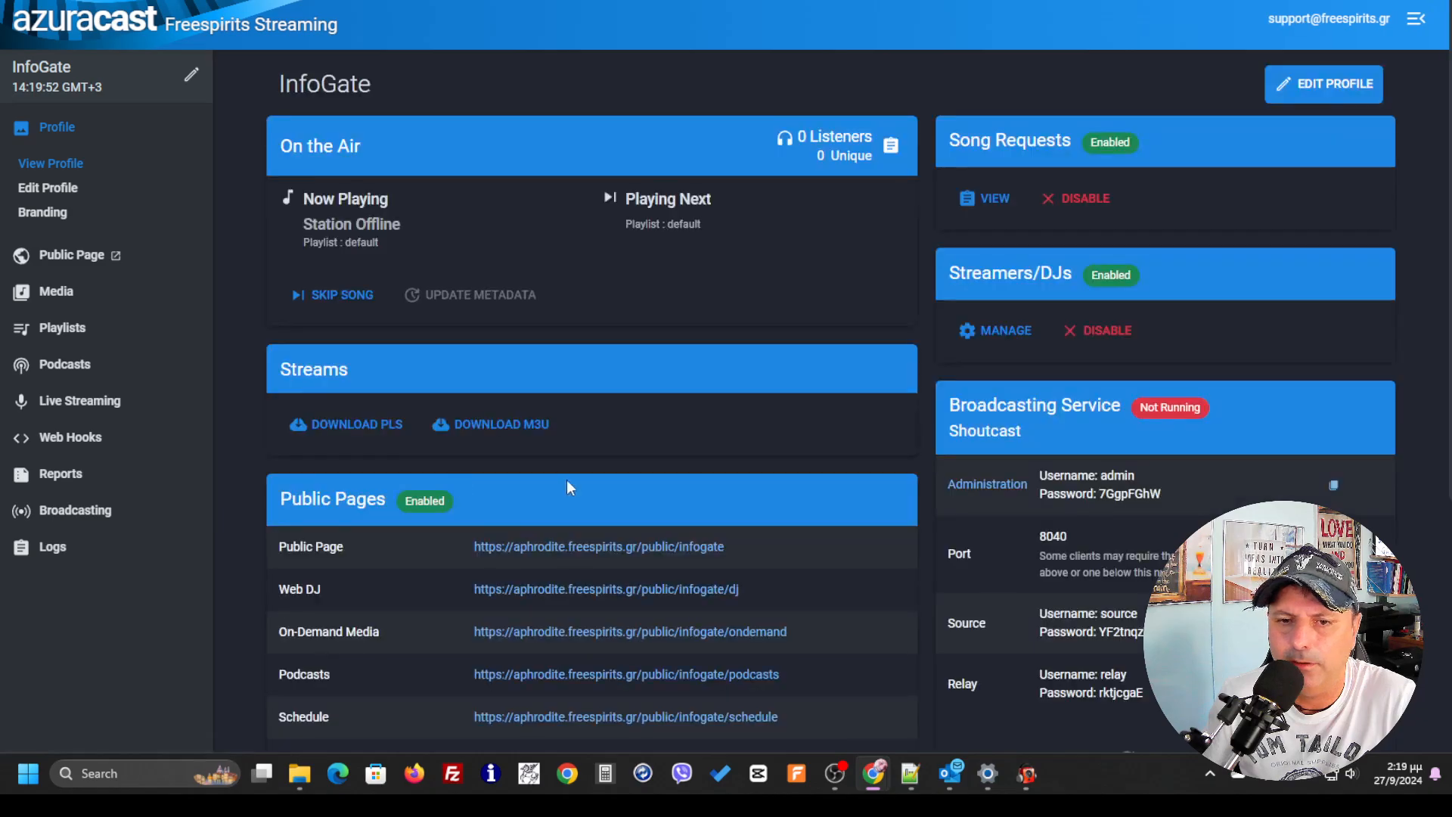
scroll(444, 475, "down", 5)
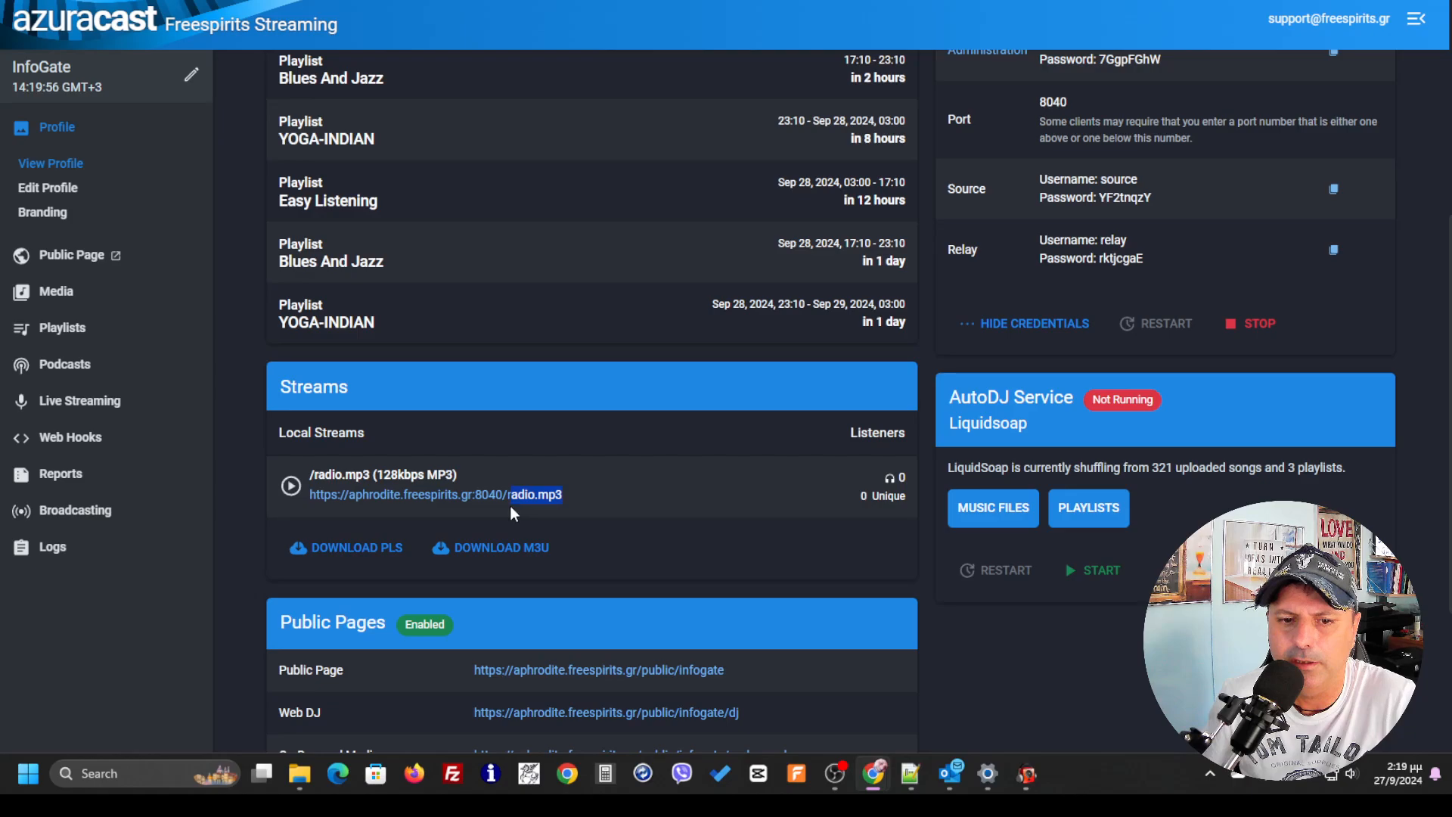
left_click(569, 514)
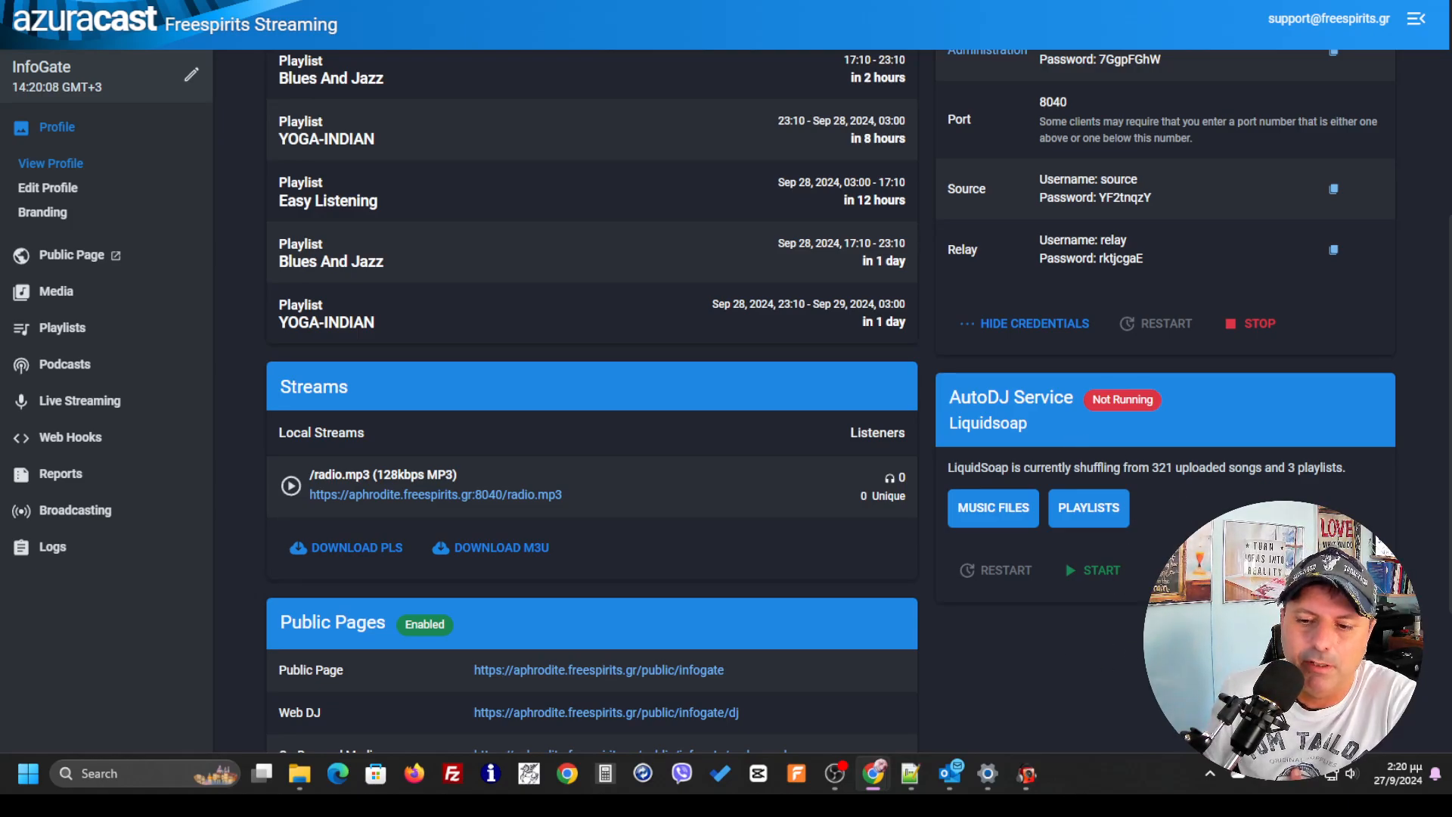
- Switch to RadioBOSS, then move and narrow its window so the station's connection credentials behind it stay readable
left_click(1029, 780)
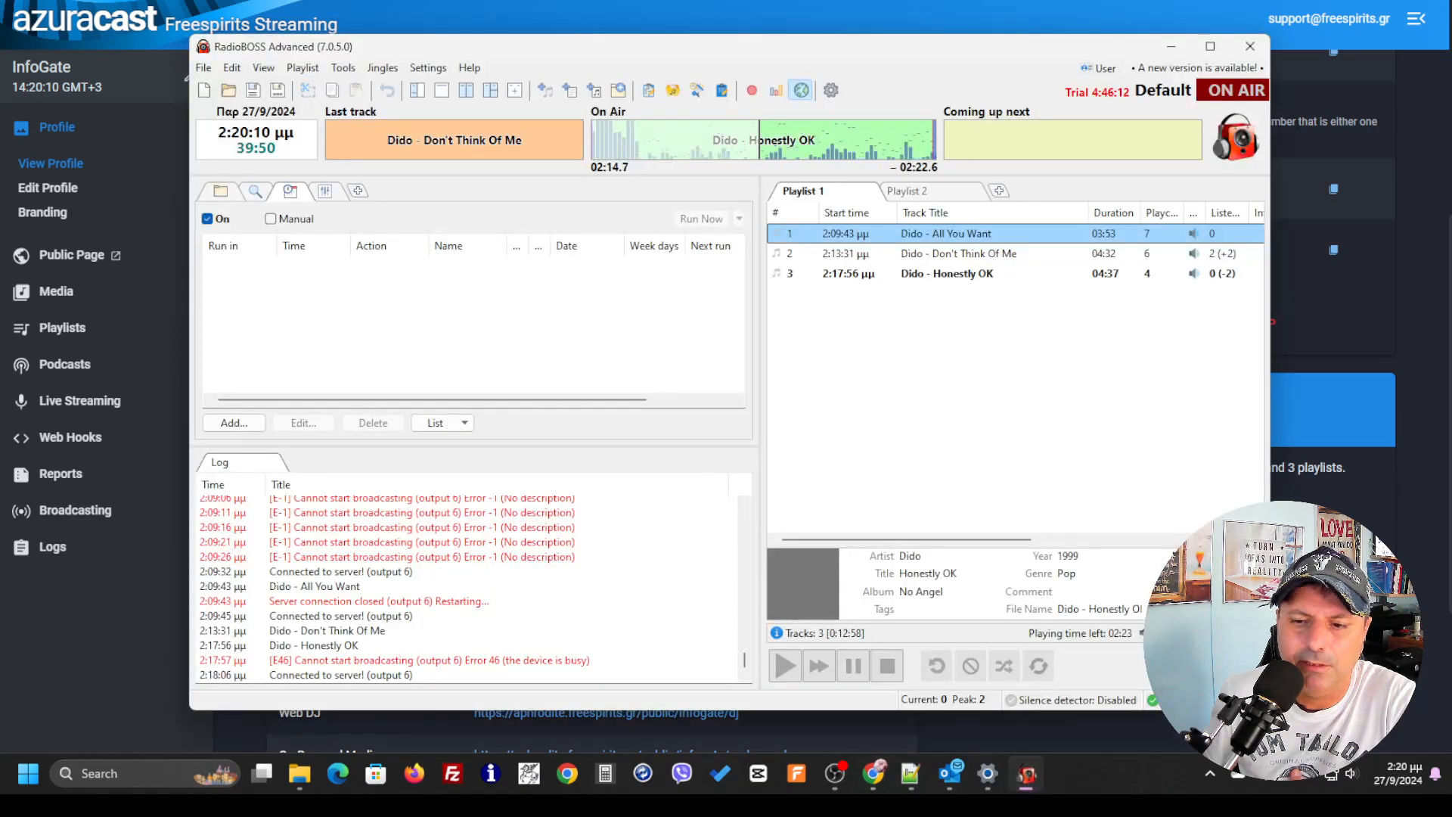
left_click_drag(900, 57, 751, 60)
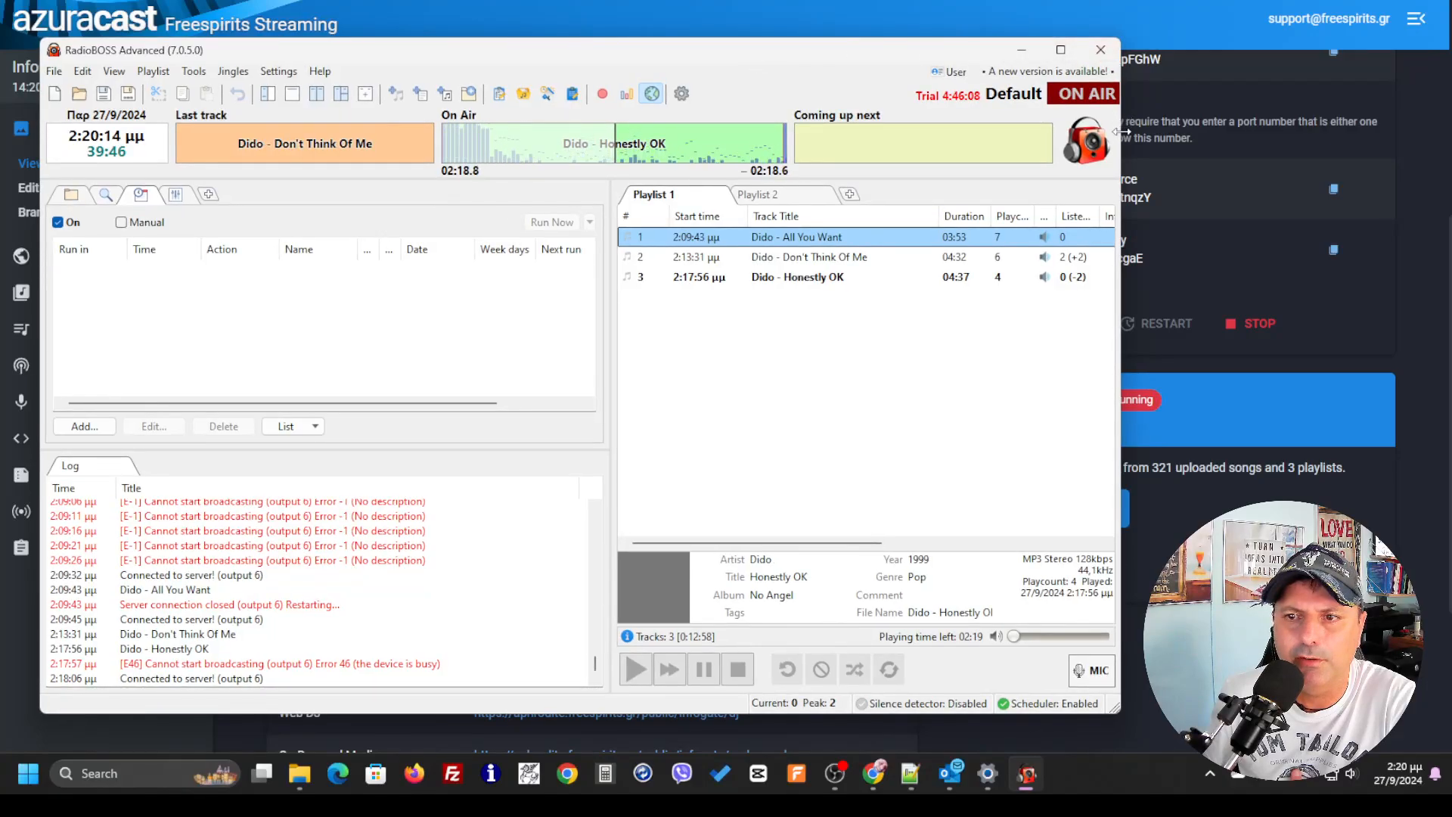
left_click_drag(1120, 132, 1072, 131)
left_click_drag(656, 56, 634, 55)
left_click(1118, 456)
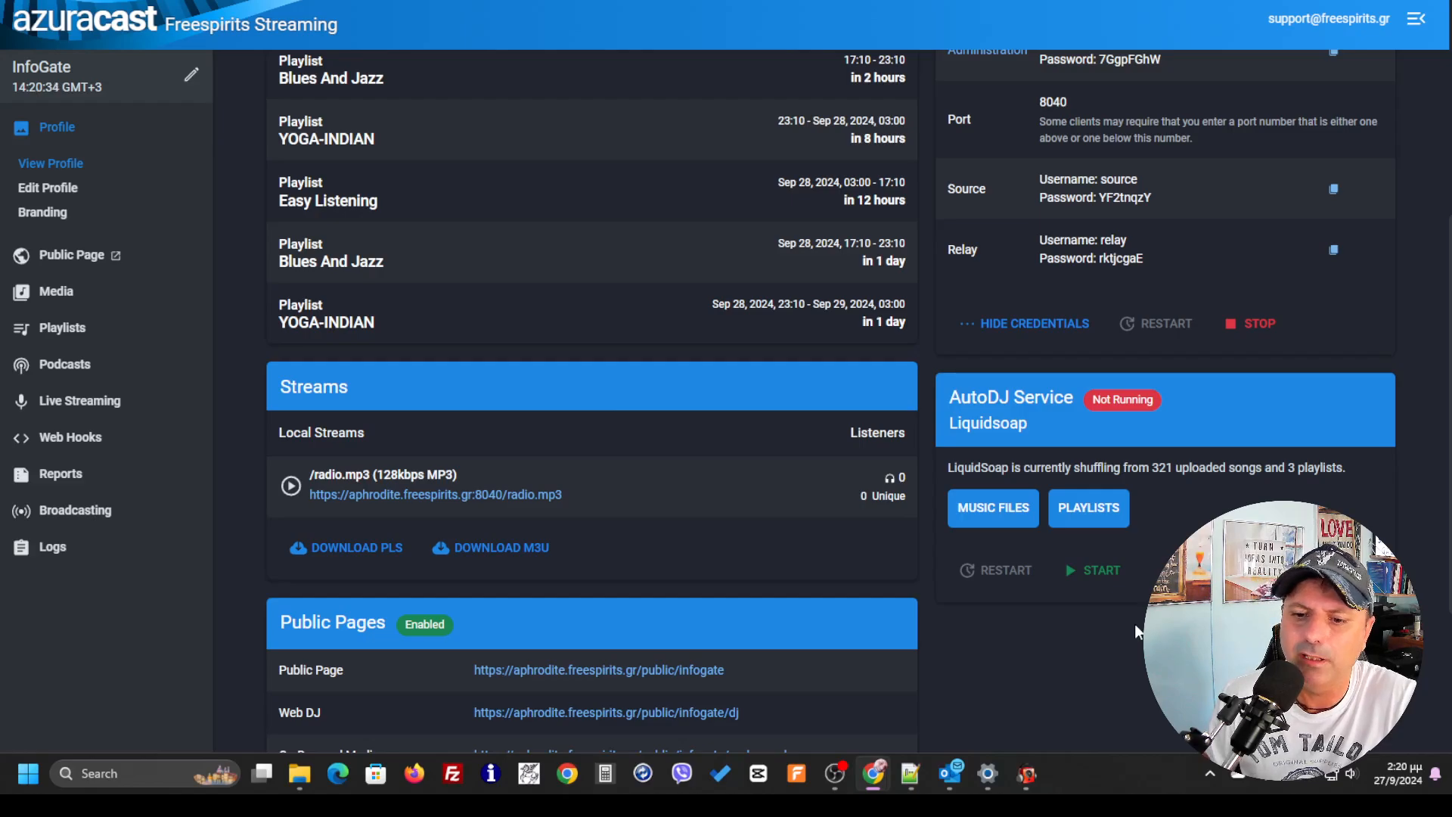
mouse_move(1038, 788)
left_click(1059, 726)
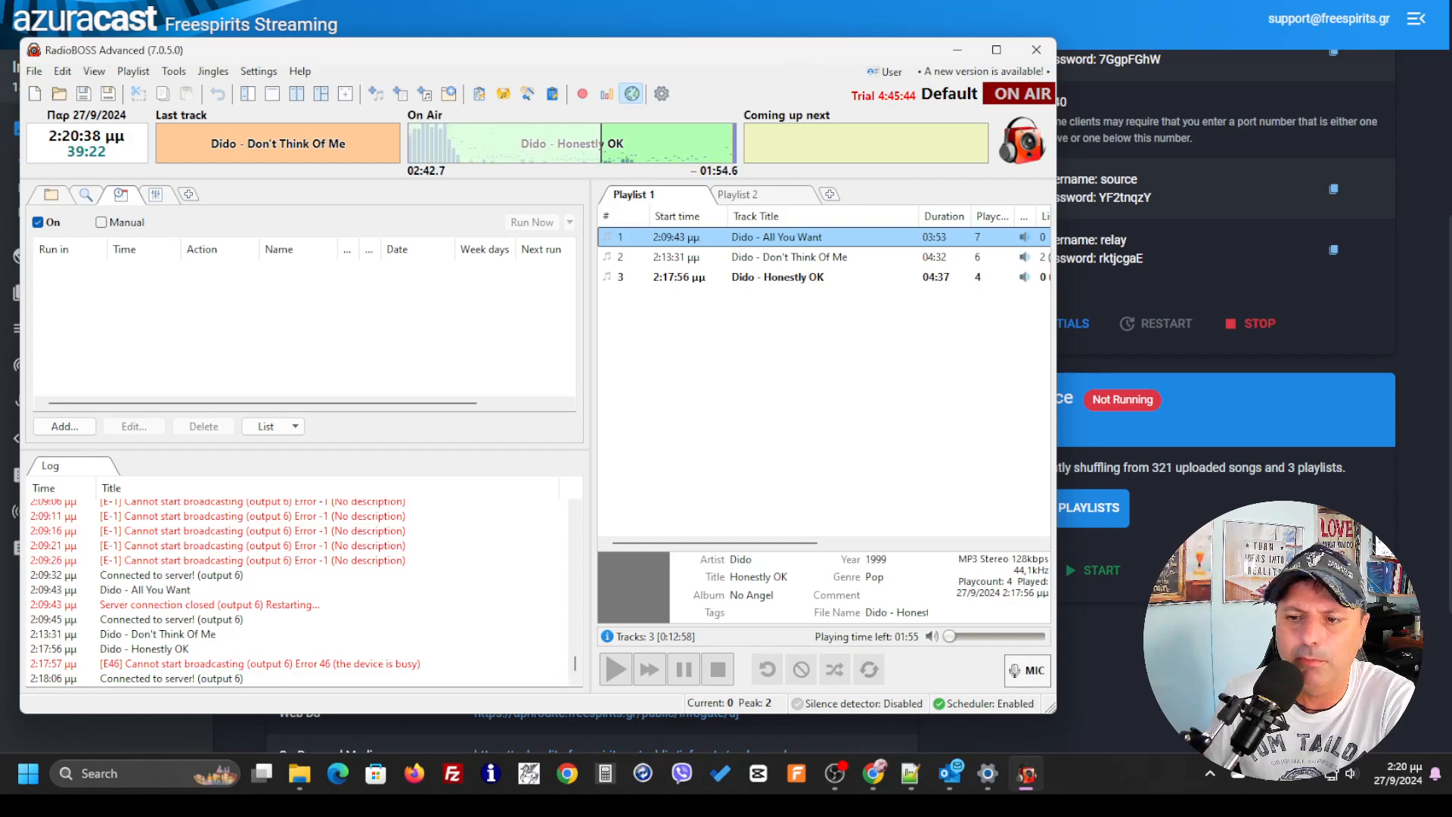
key("alt+Tab")
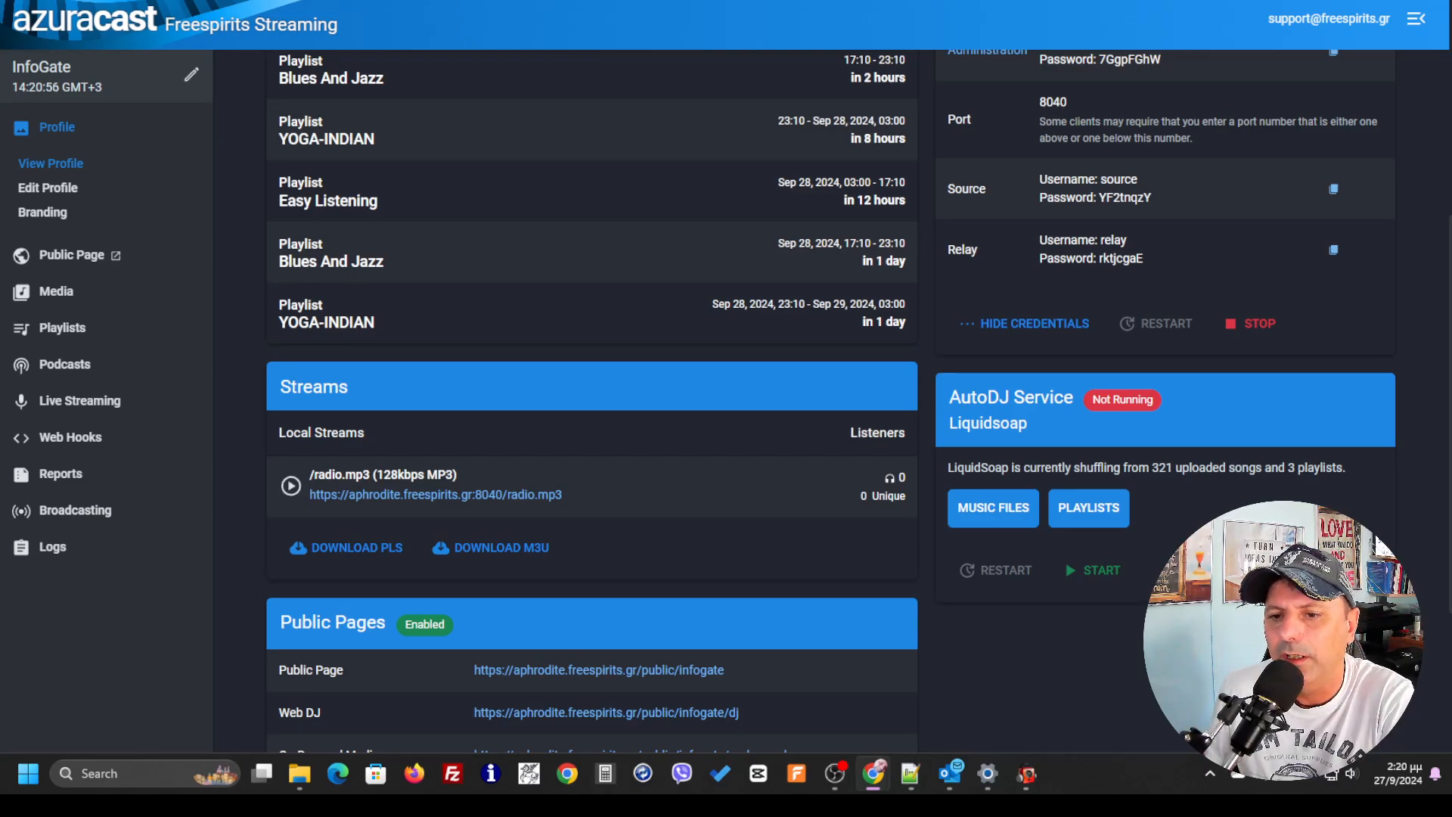
- Open the Streamer/DJ Accounts page for the station's live streaming
scroll(1119, 649, "up", 1)
scroll(1125, 466, "up", 1)
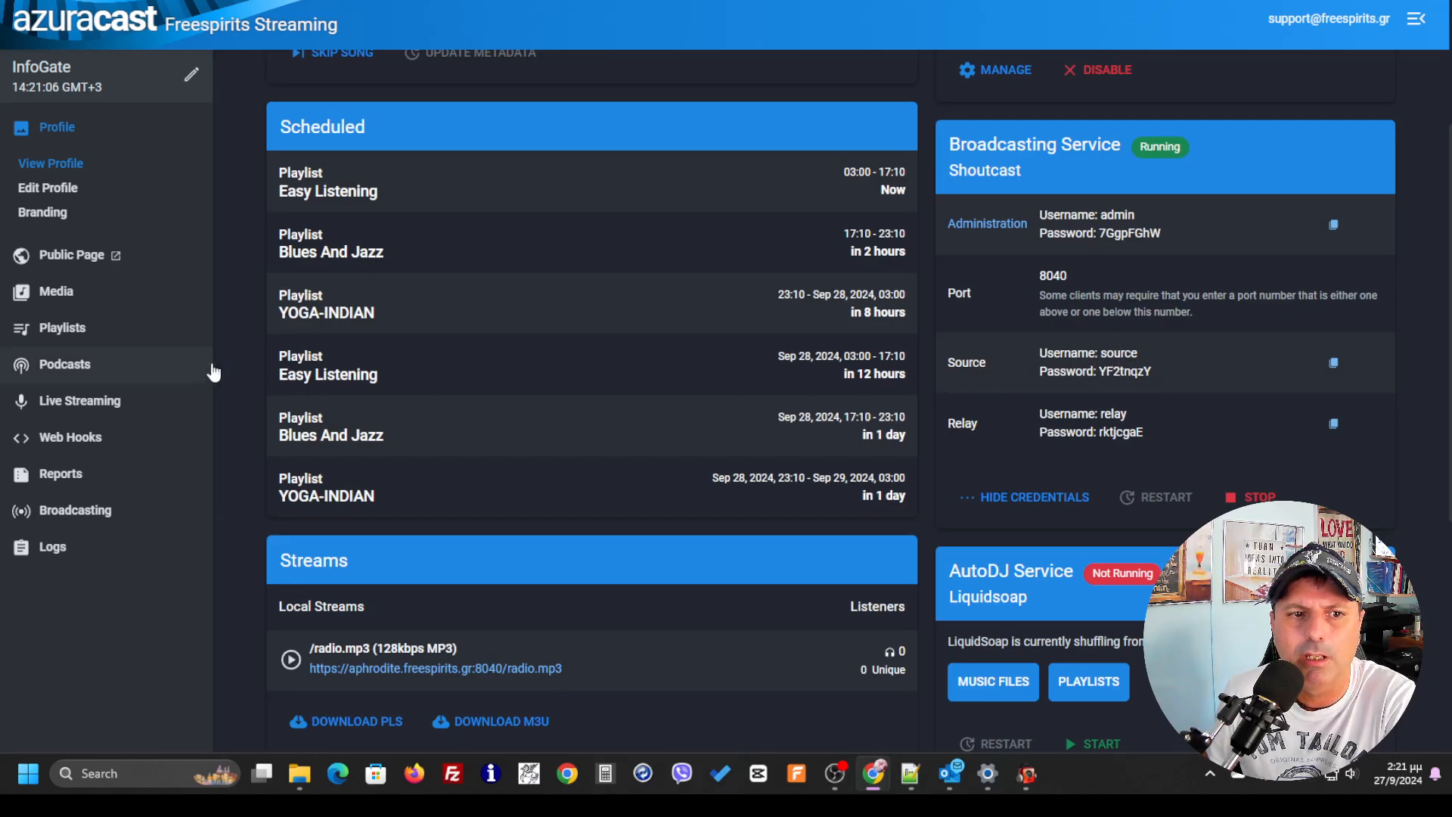
left_click(92, 415)
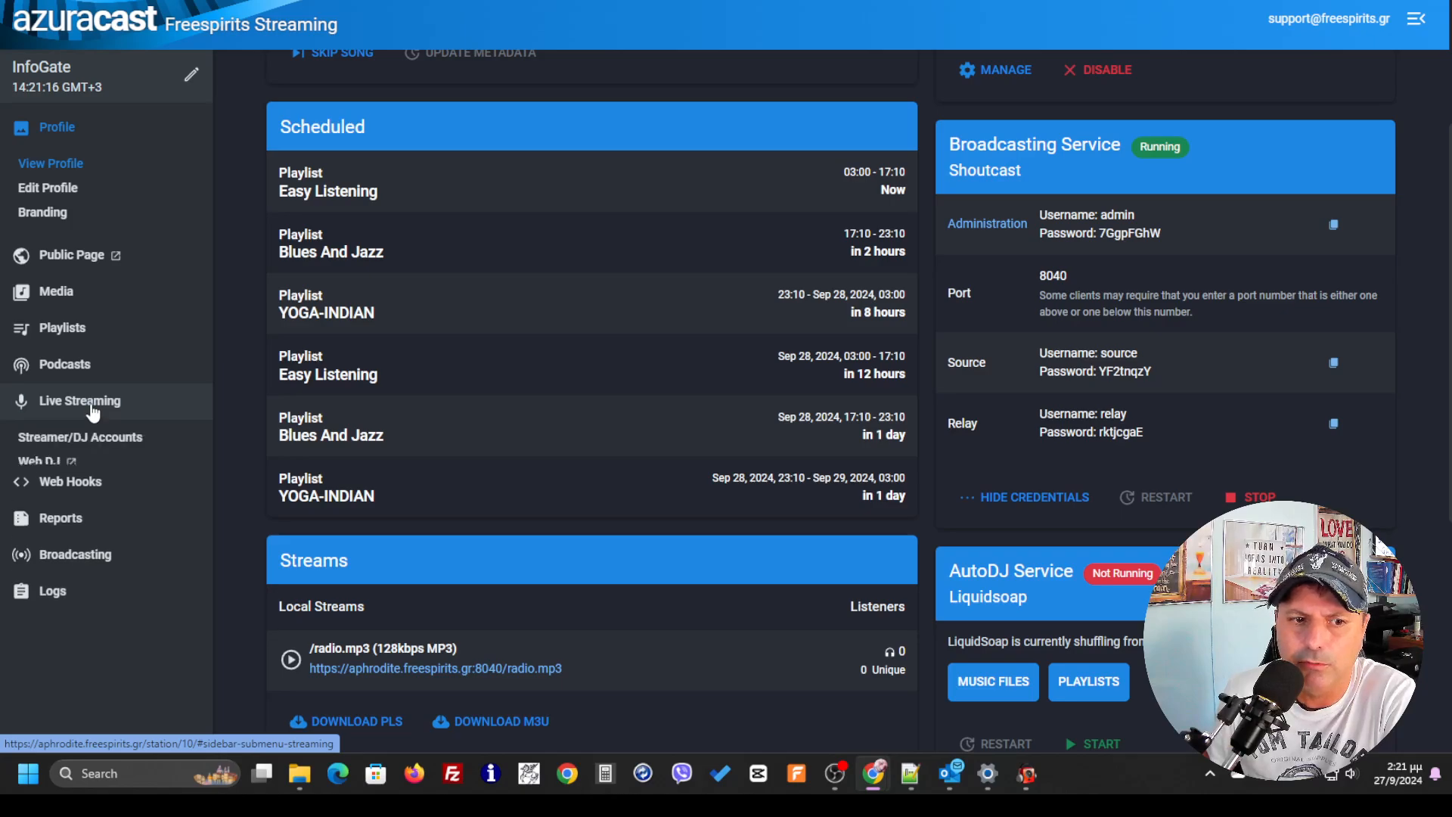
left_click(119, 440)
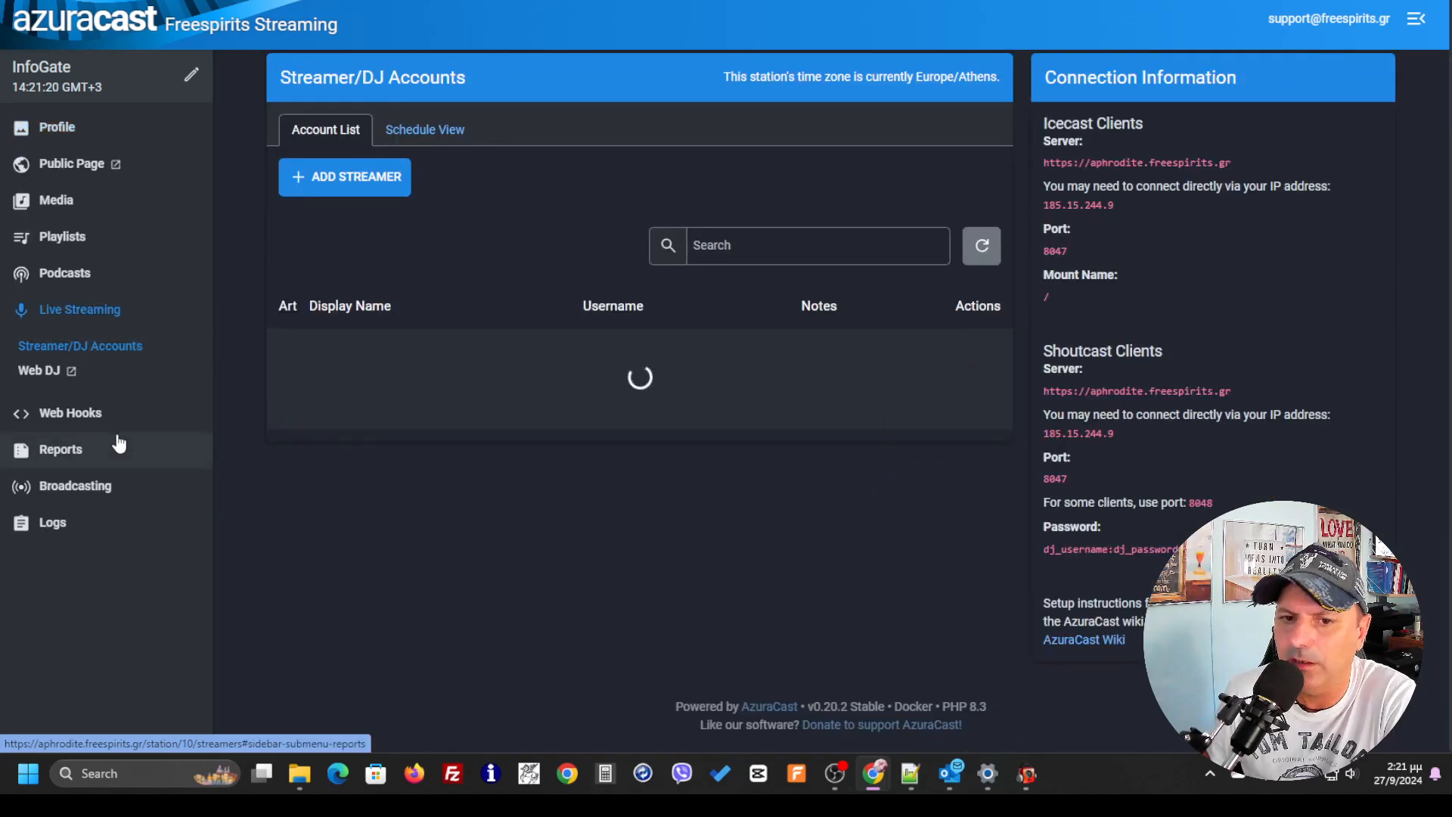
- Review the new-streamer form and the options of a scheduled time, then close the form without saving
left_click(388, 187)
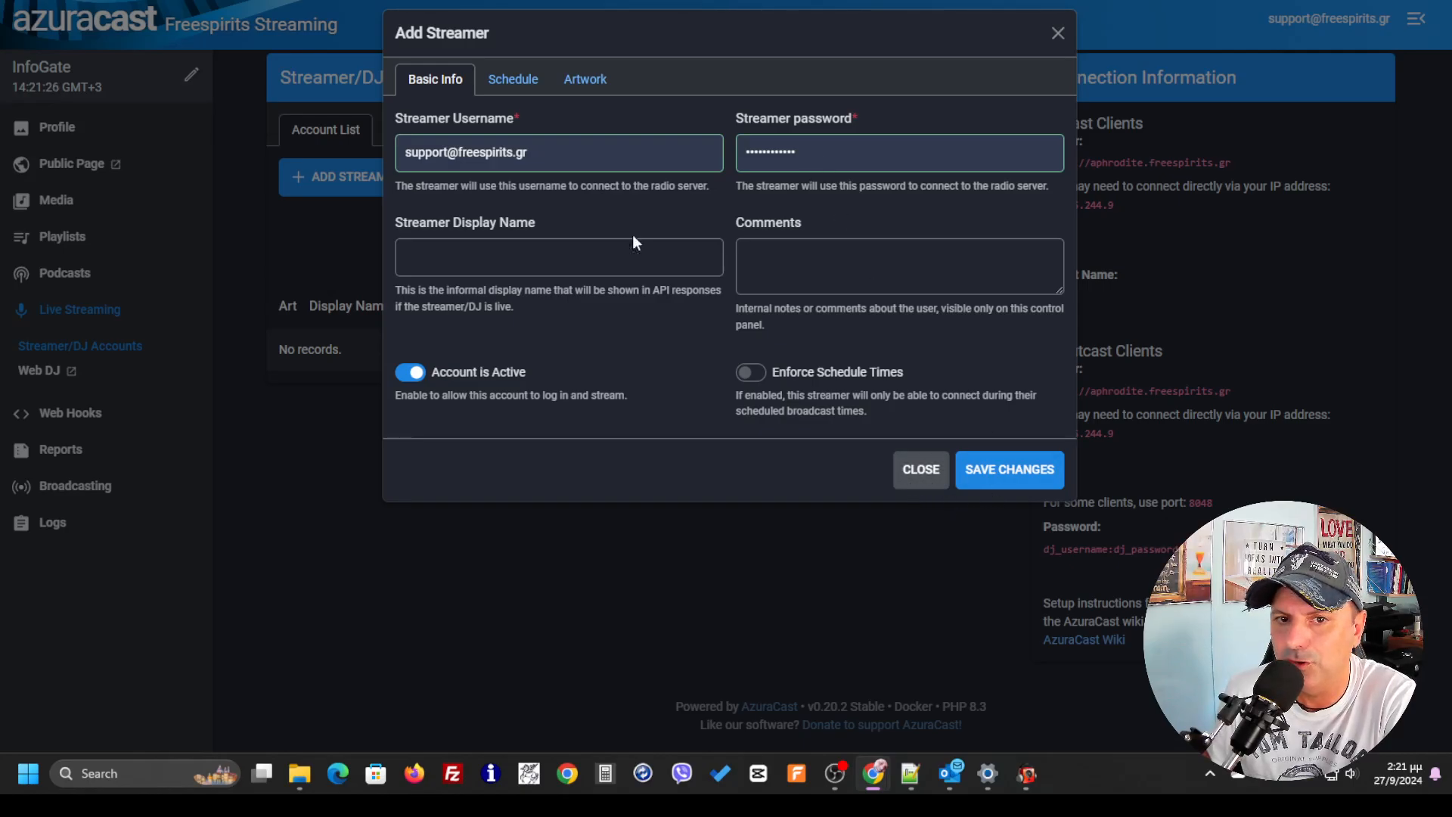
left_click(499, 82)
left_click(480, 189)
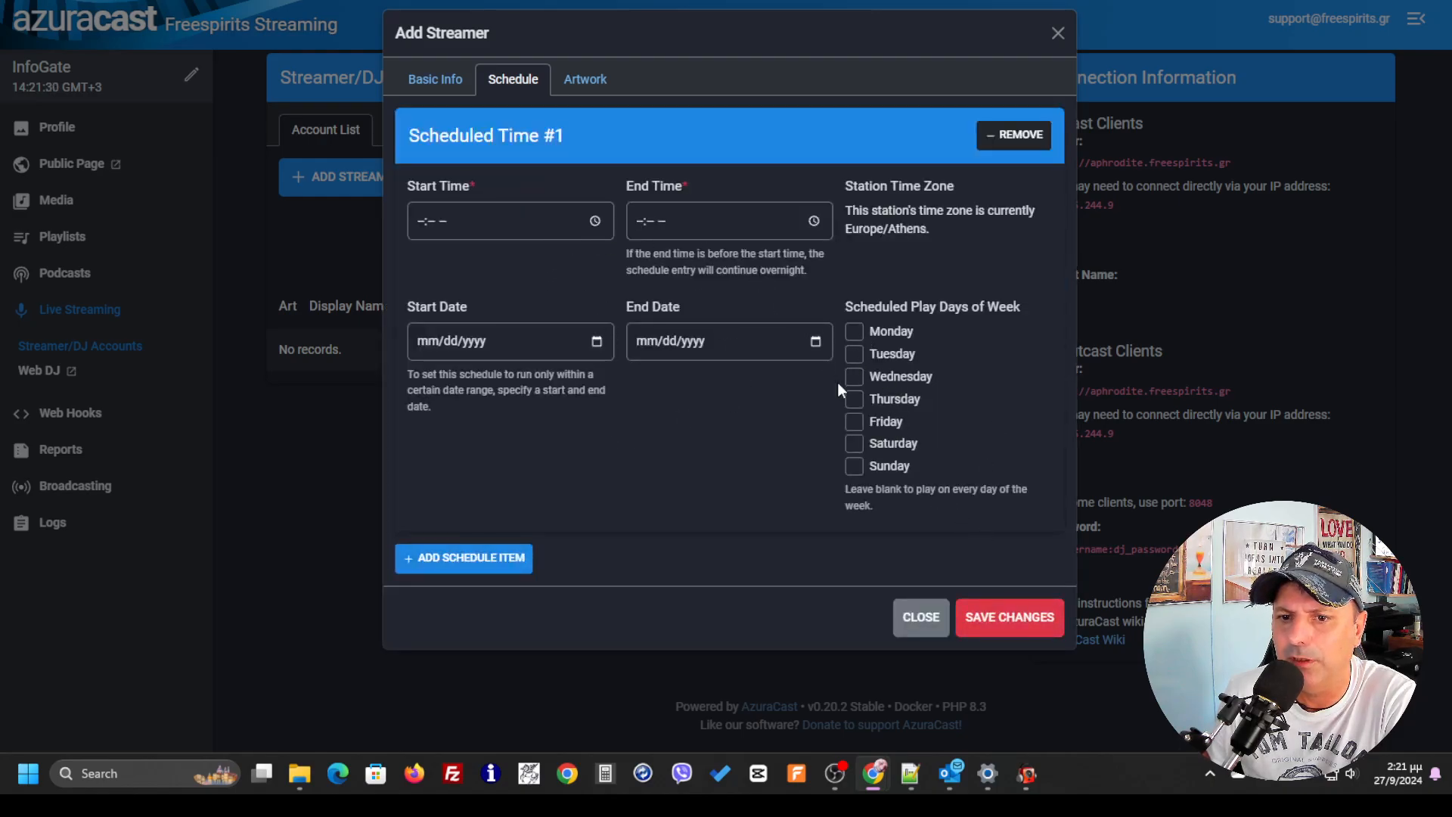
left_click(923, 618)
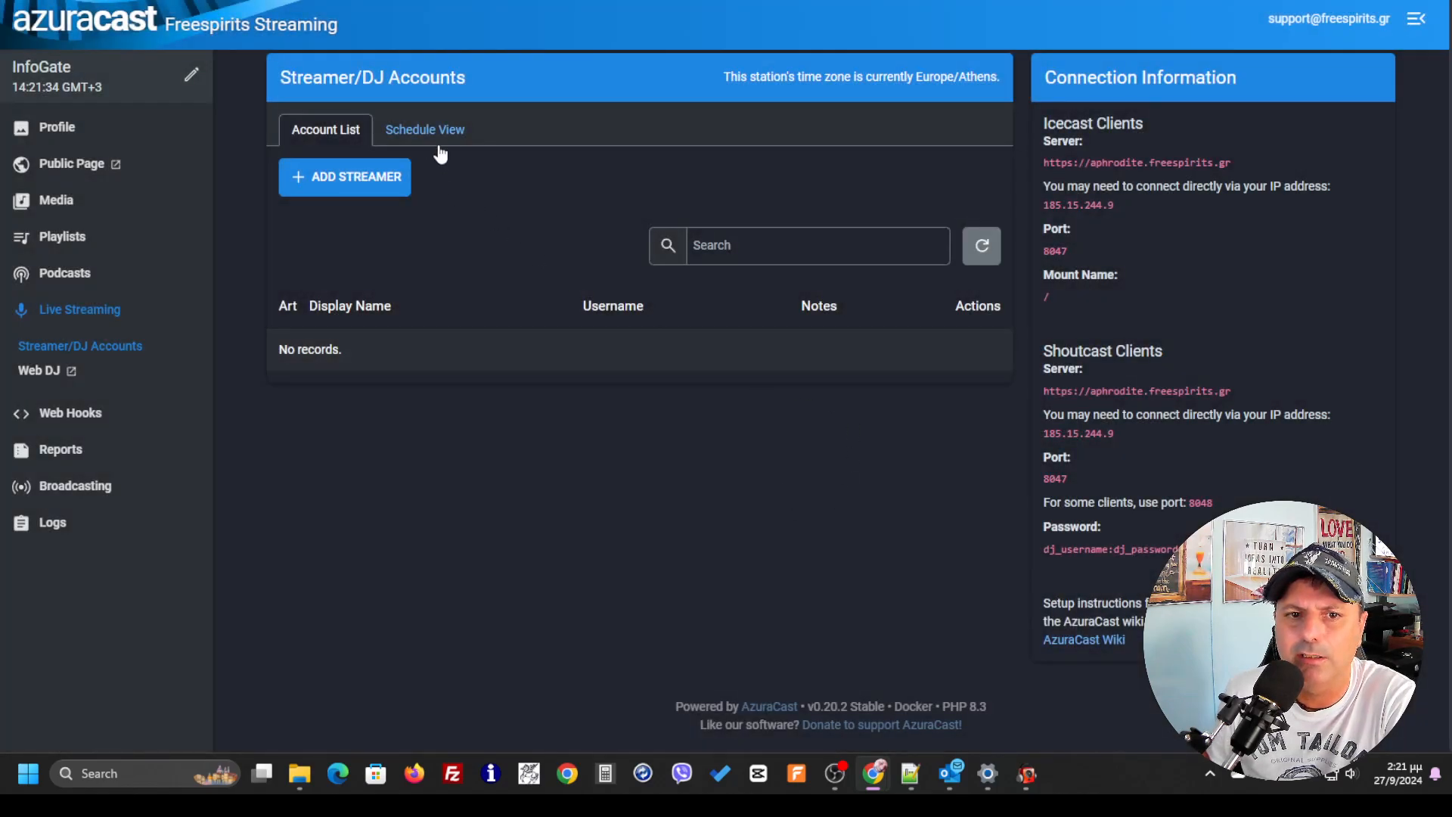
- Check the streamers' schedule view, then return to the station profile's Broadcasting Service credentials and Streams section
left_click(397, 134)
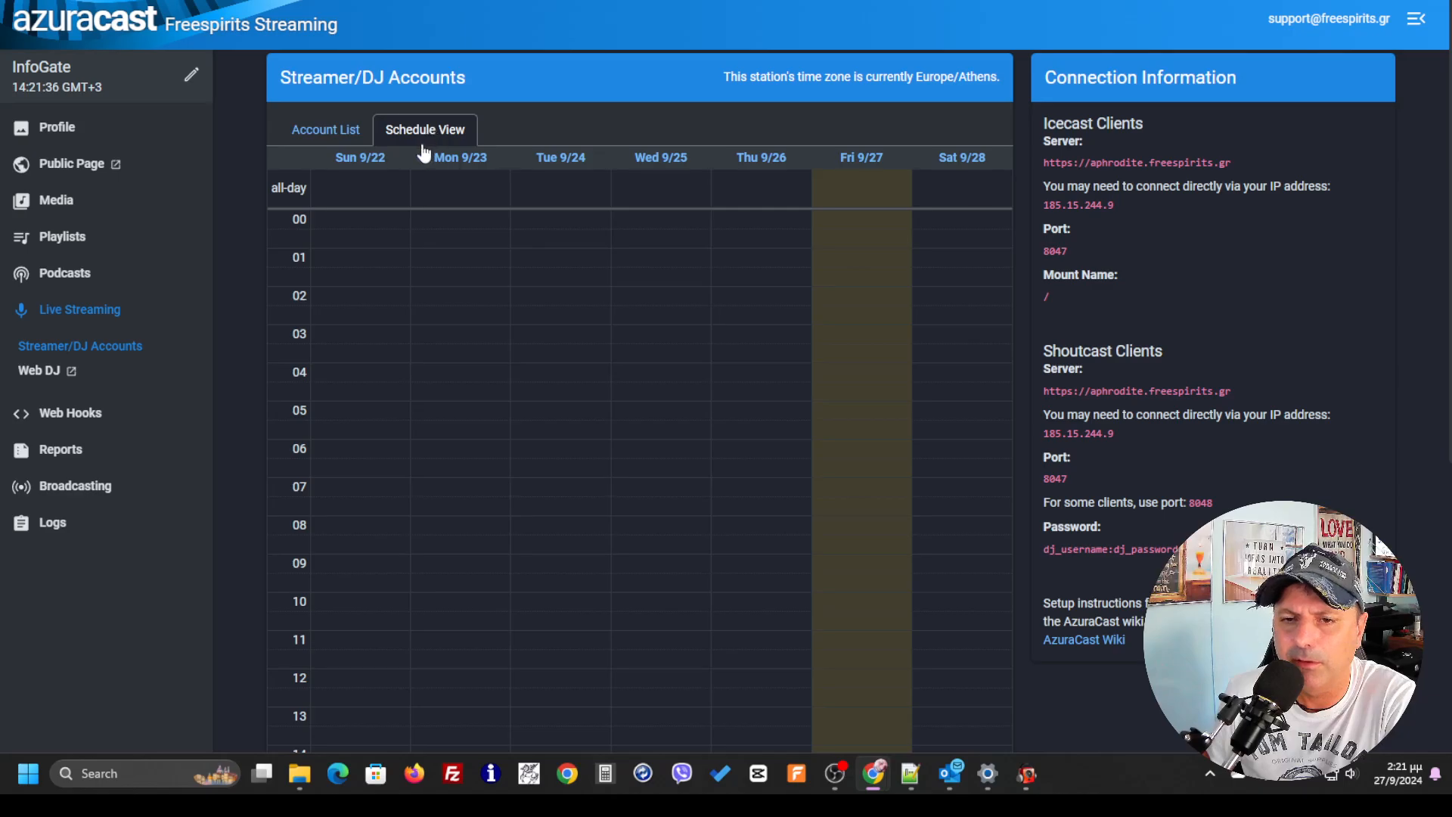
left_click(324, 130)
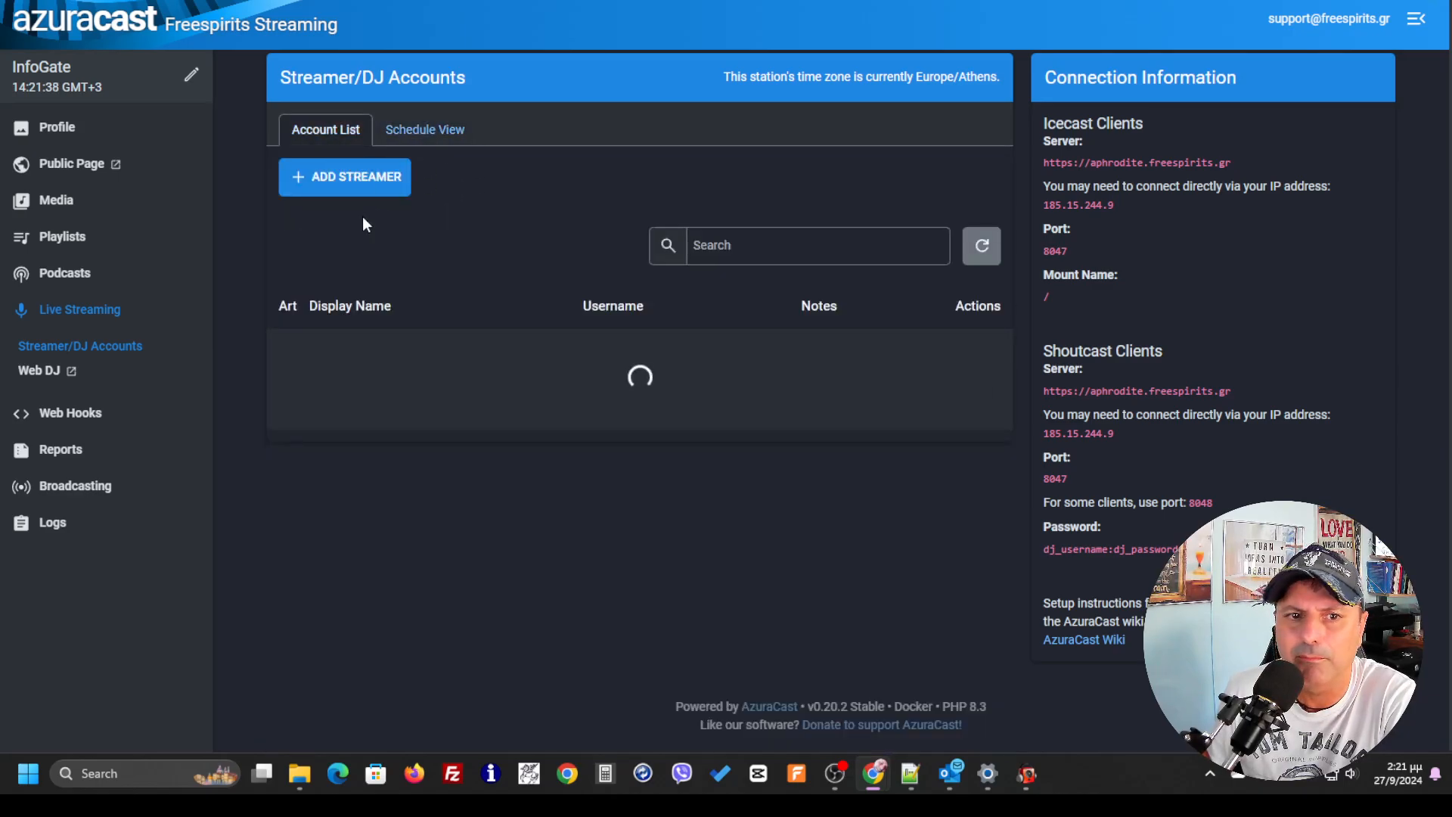
left_click(48, 133)
left_click(50, 162)
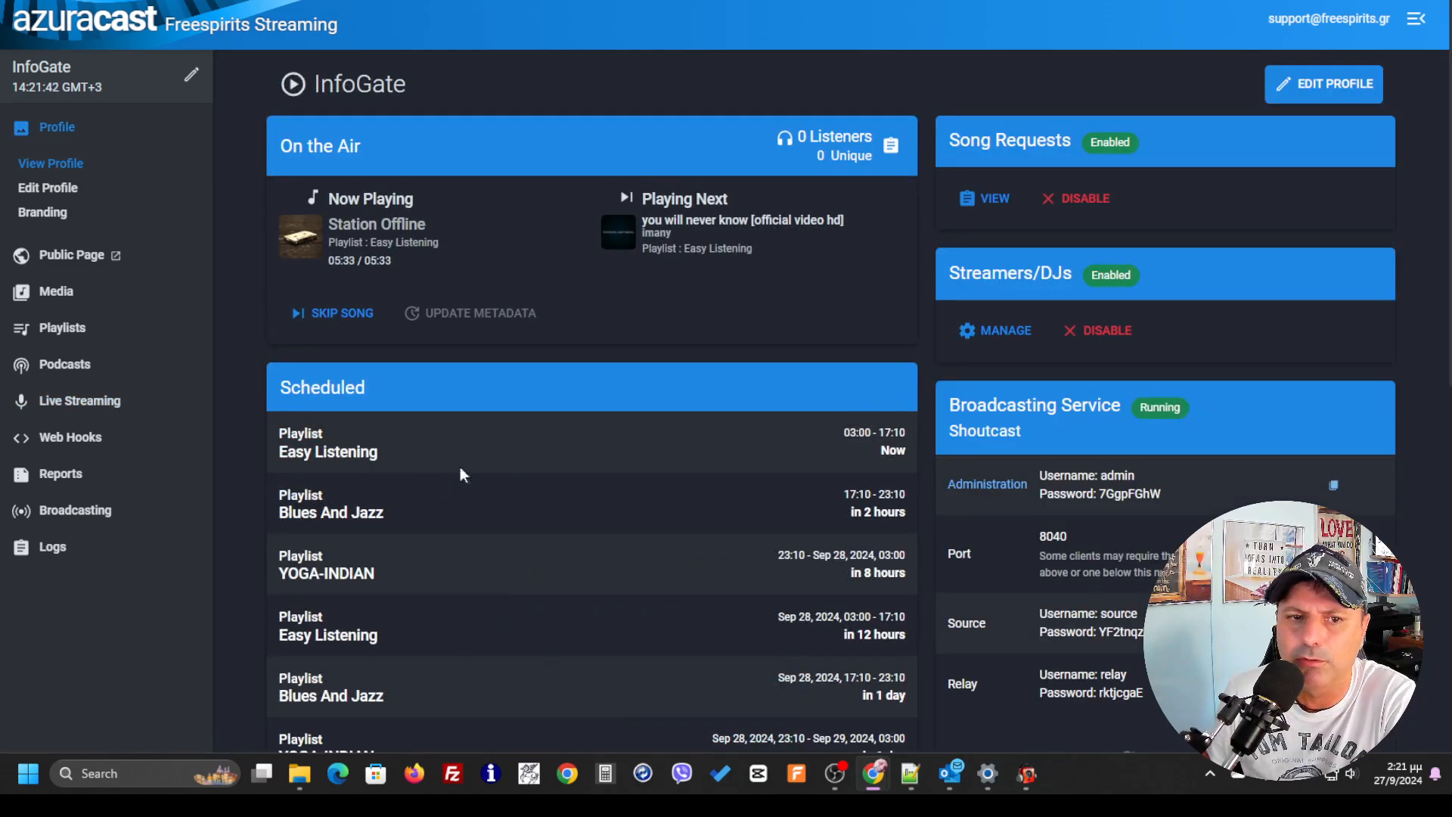
scroll(463, 474, "down", 3)
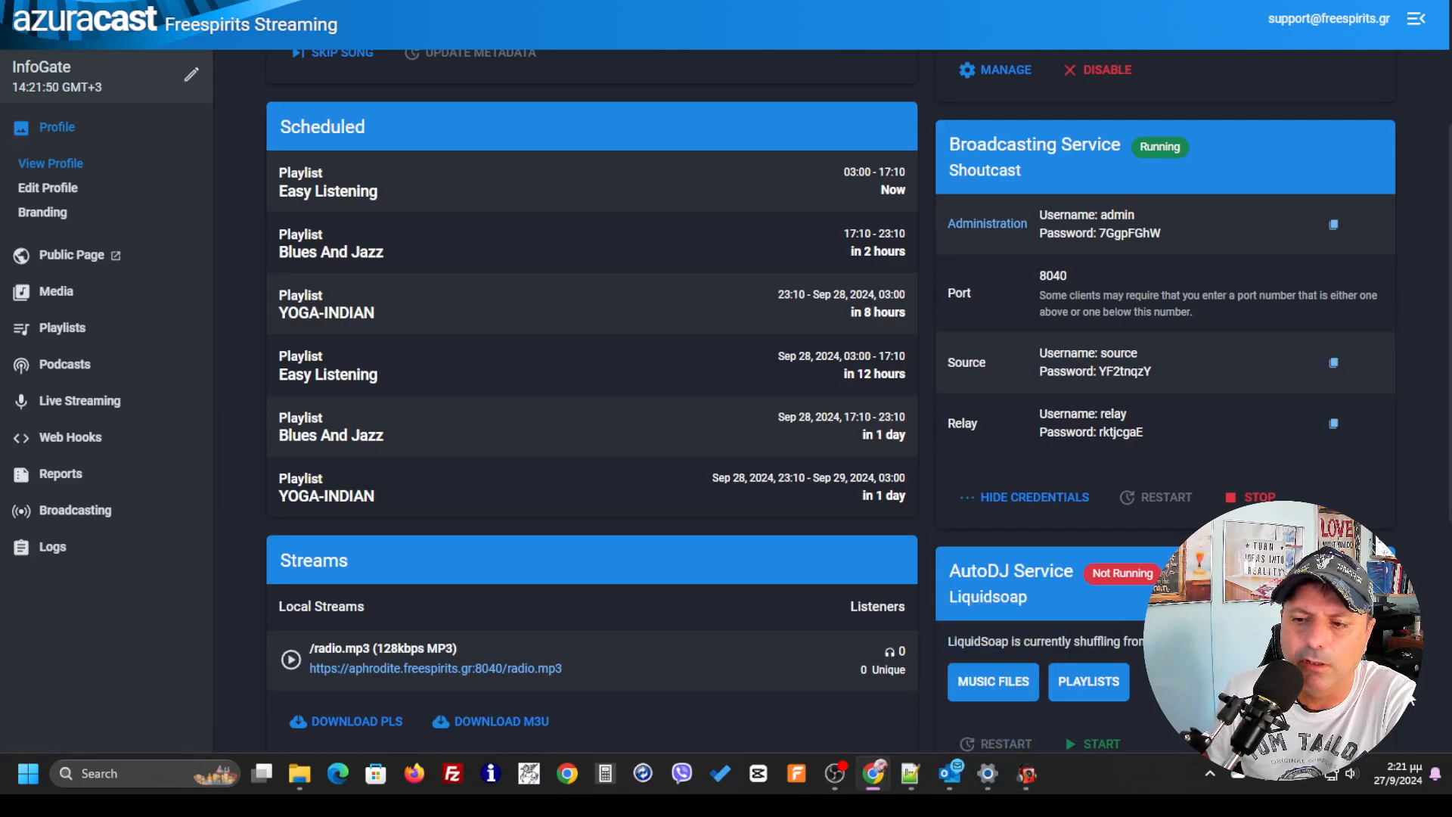
- Switch to RadioBOSS, stop the current playback and restart Playlist 1 from "Dido - All You Want"
left_click(1027, 773)
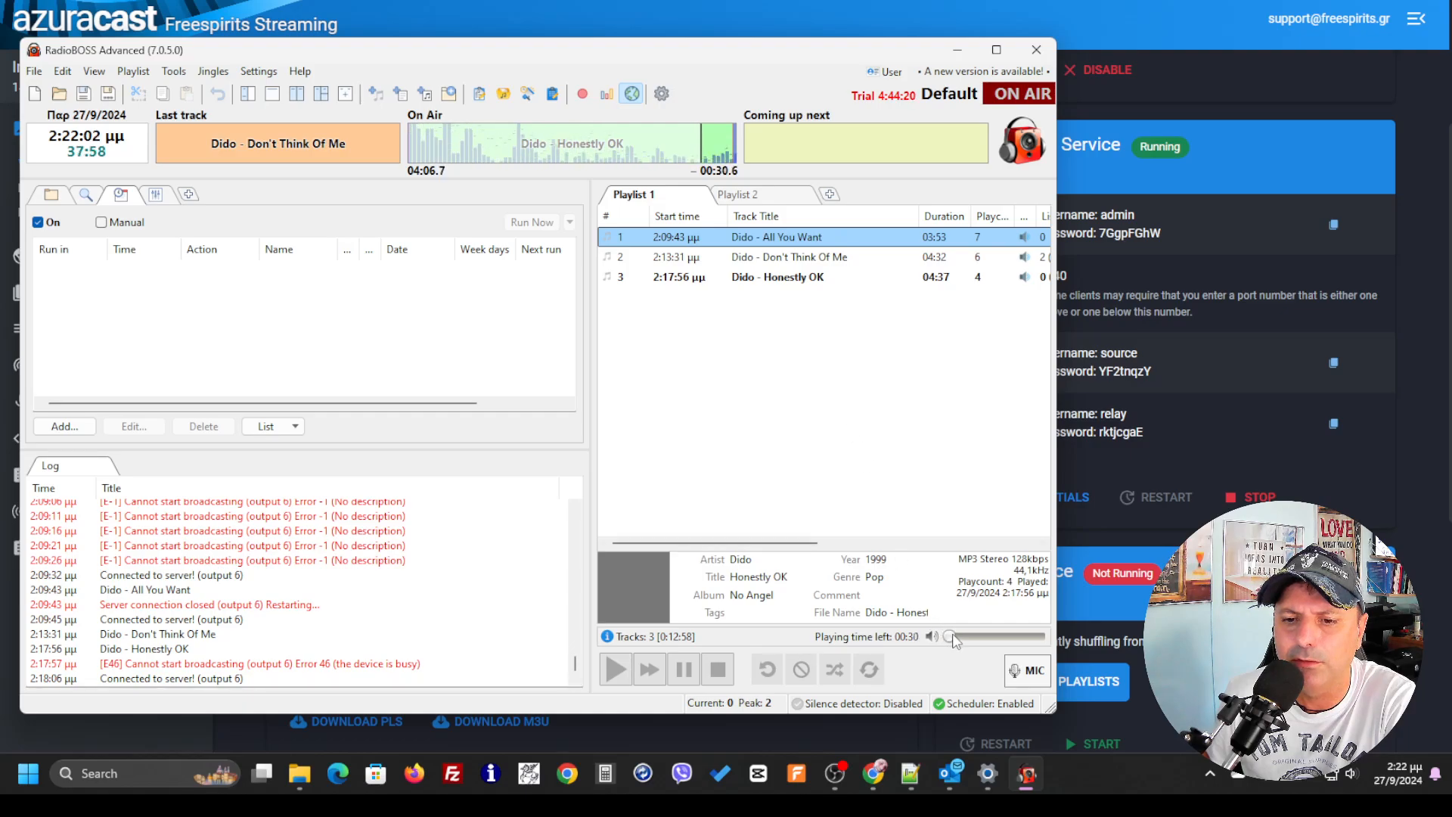
mouse_move(954, 637)
left_mouse_down()
mouse_move(973, 637)
mouse_move(952, 642)
left_mouse_up()
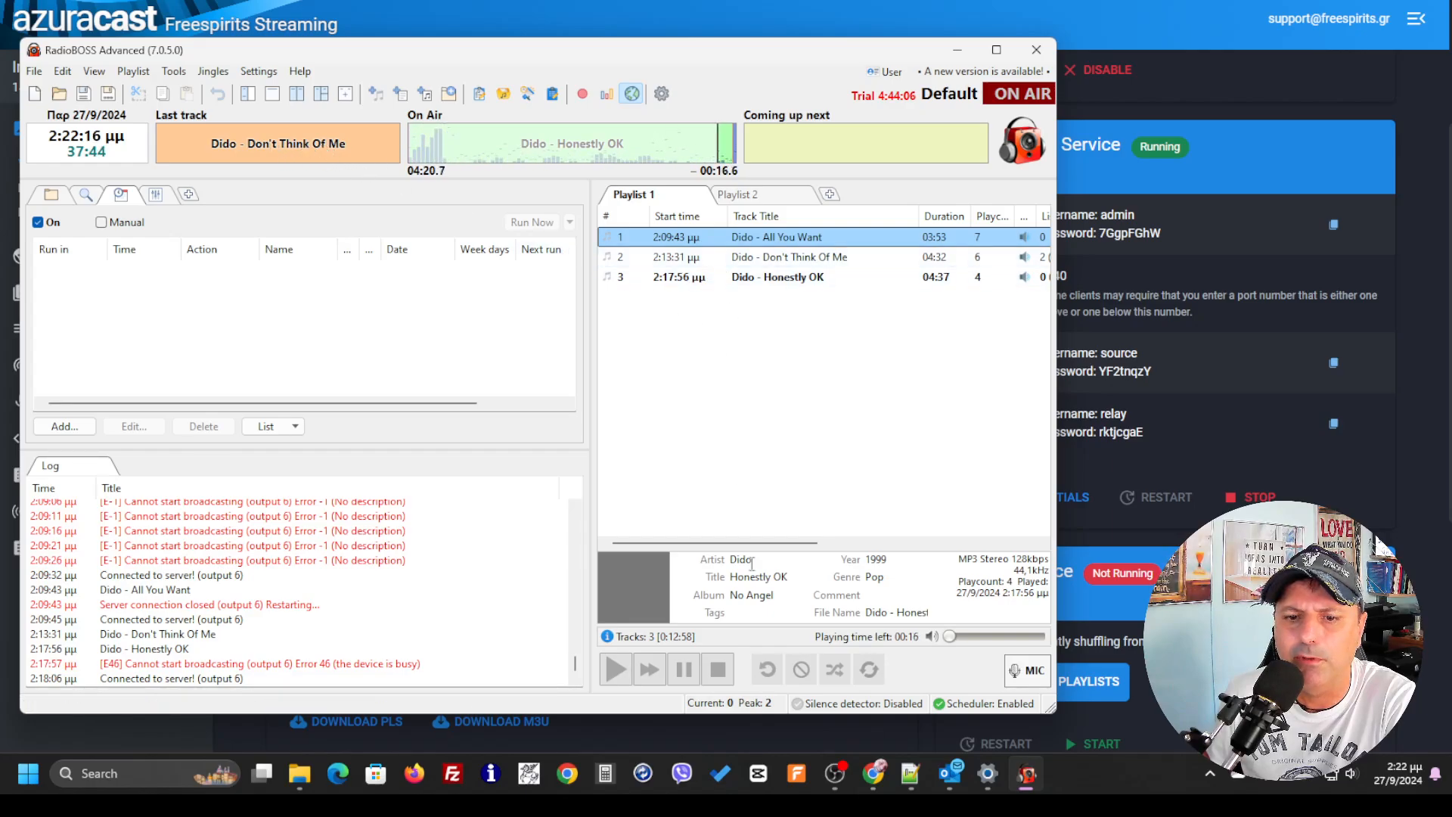
left_click(711, 664)
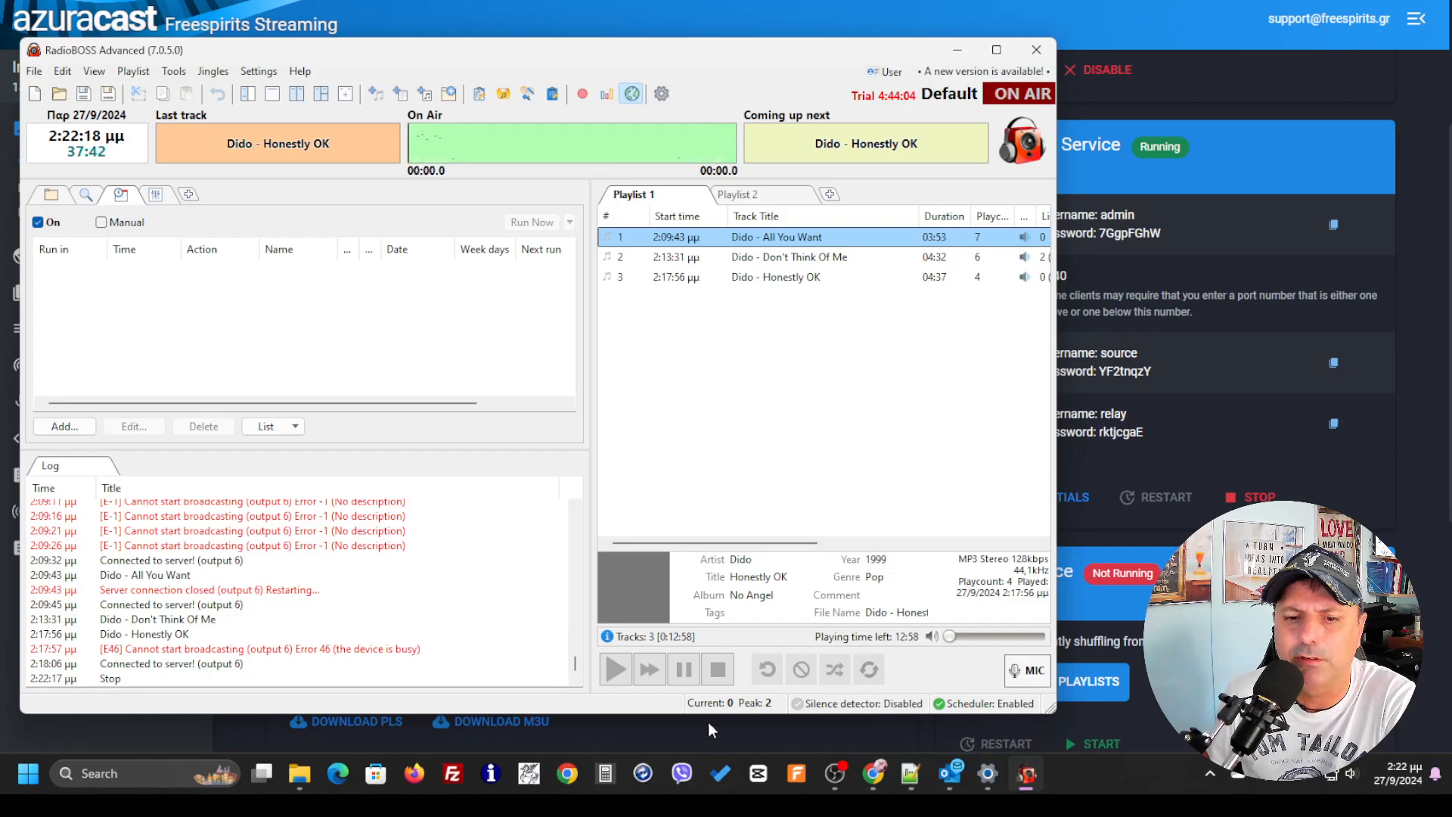
left_click(620, 670)
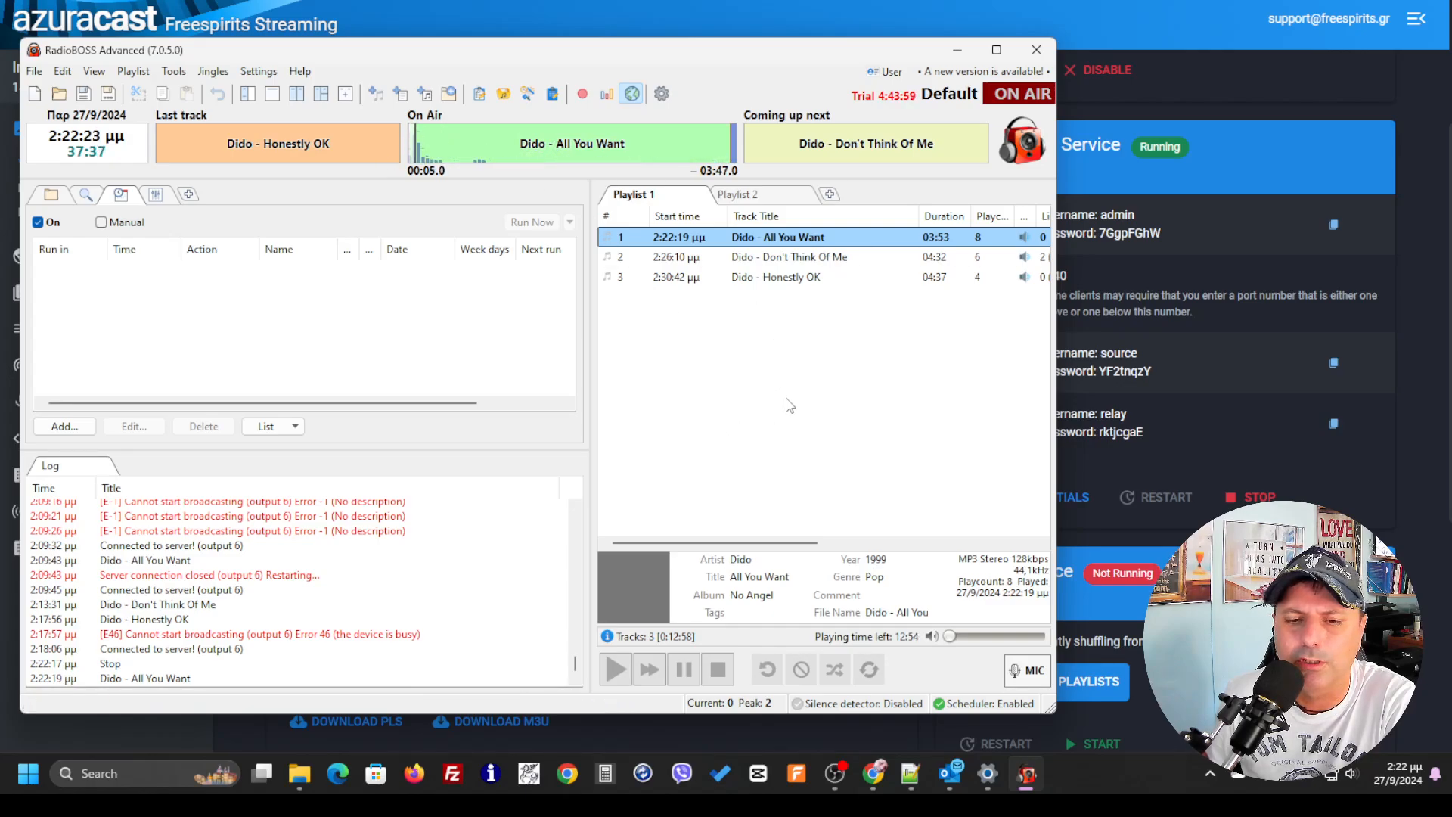
- Add a new encoder in the RadioBOSS Broadcast options
left_click(259, 72)
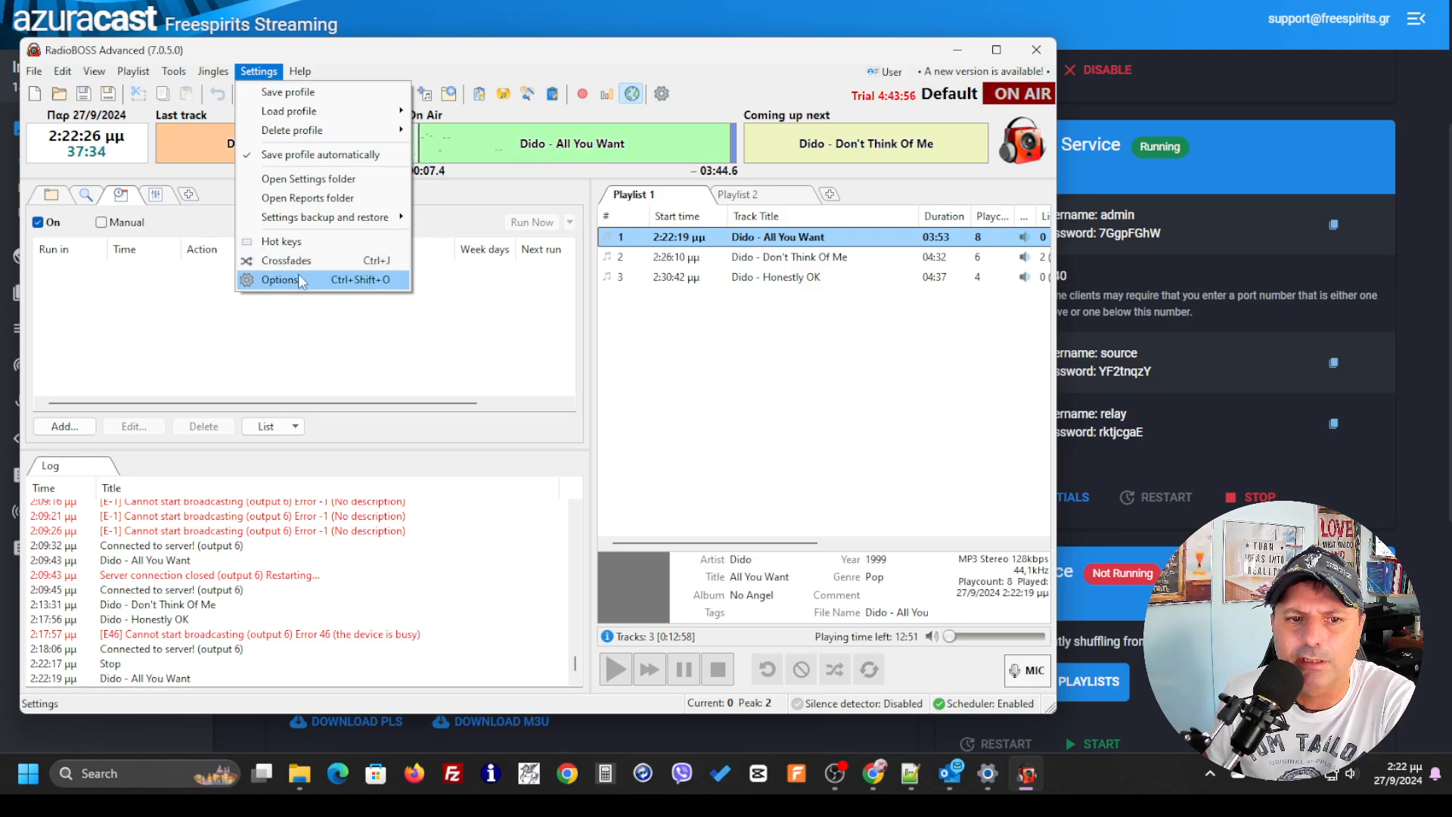
left_click(298, 277)
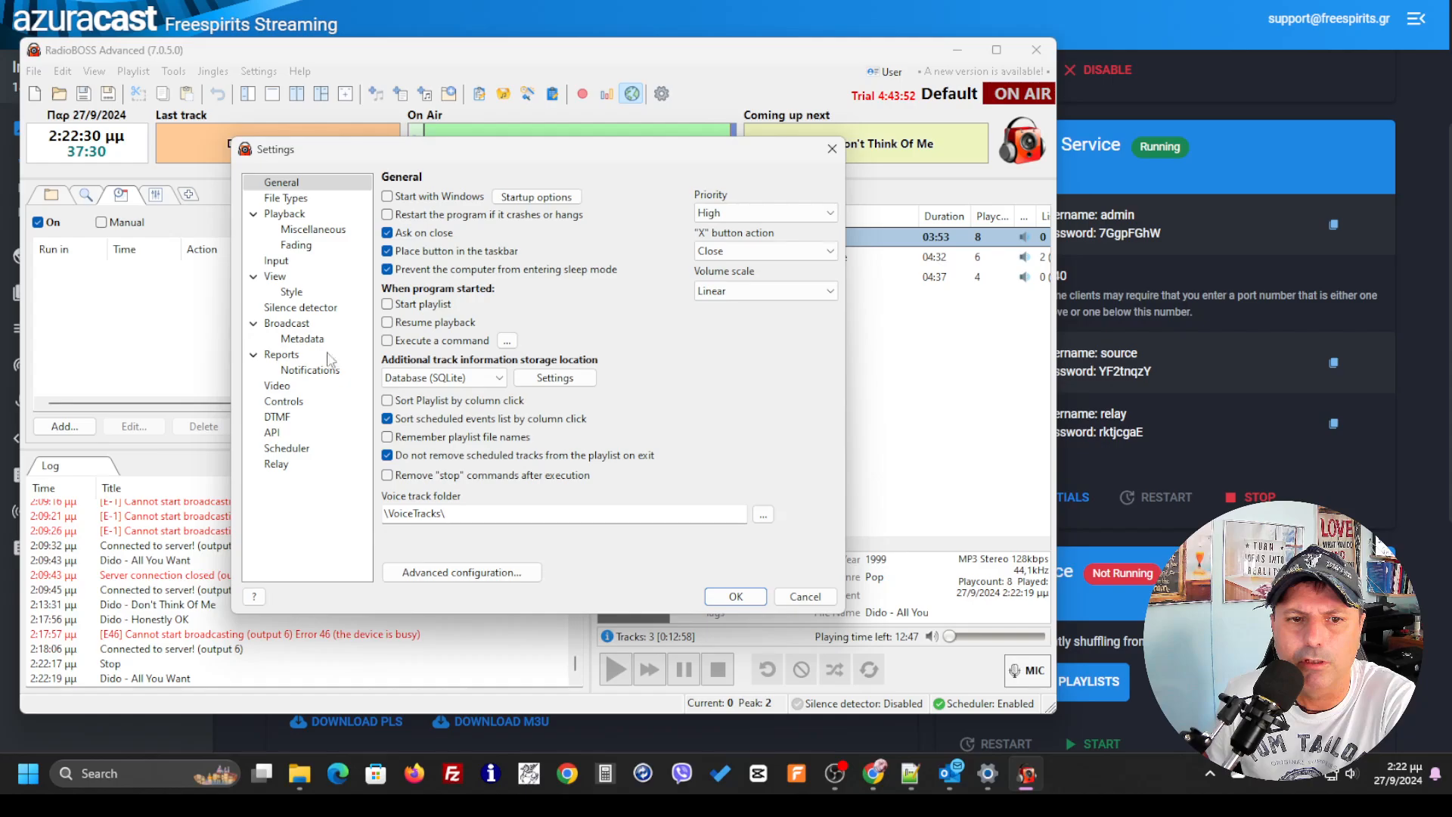
left_click(281, 324)
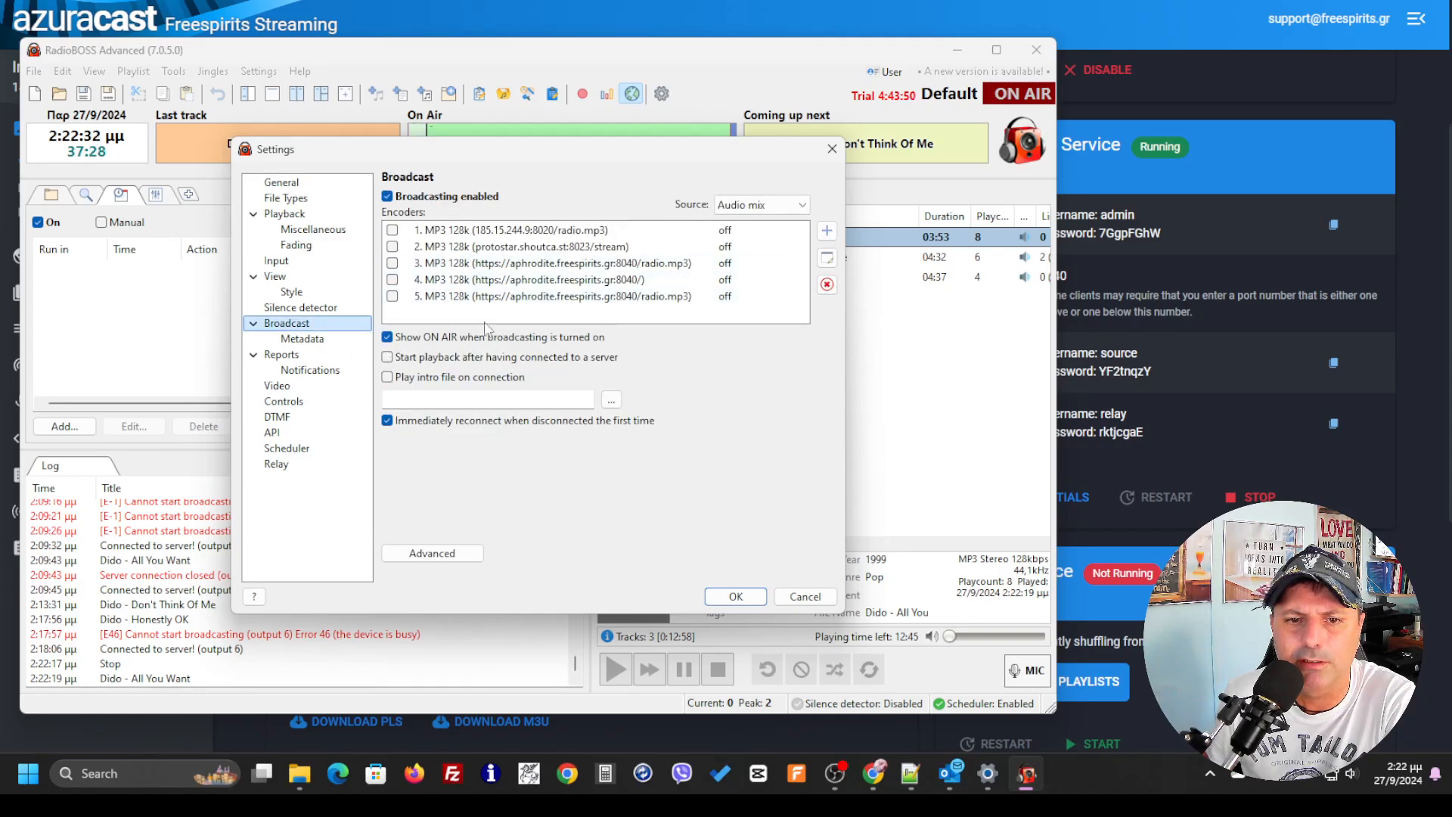
left_click(827, 230)
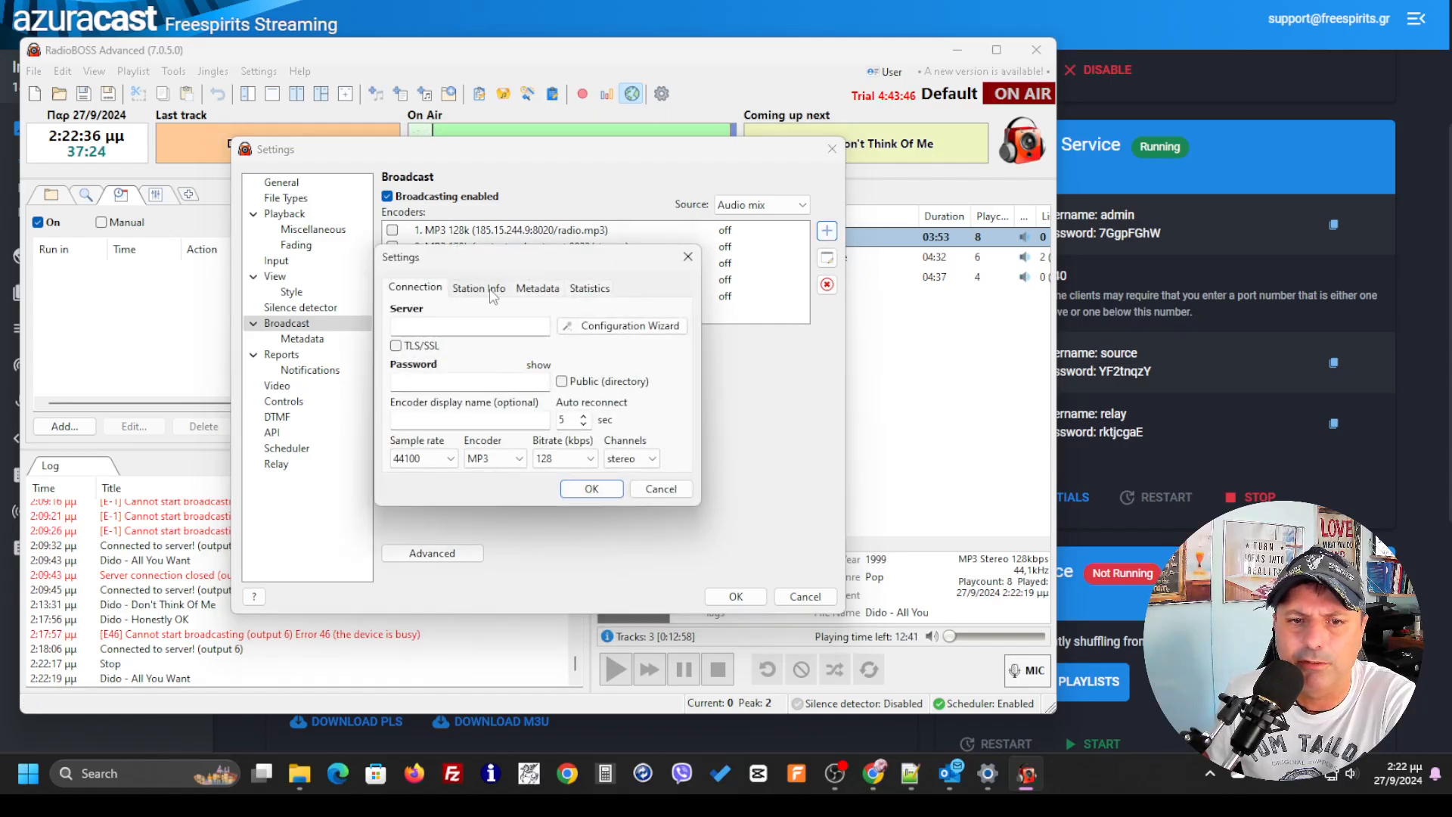
- Start the encoder's Configuration Wizard with SHOUTcast v2 as the server type and proceed to the server details
left_click(638, 335)
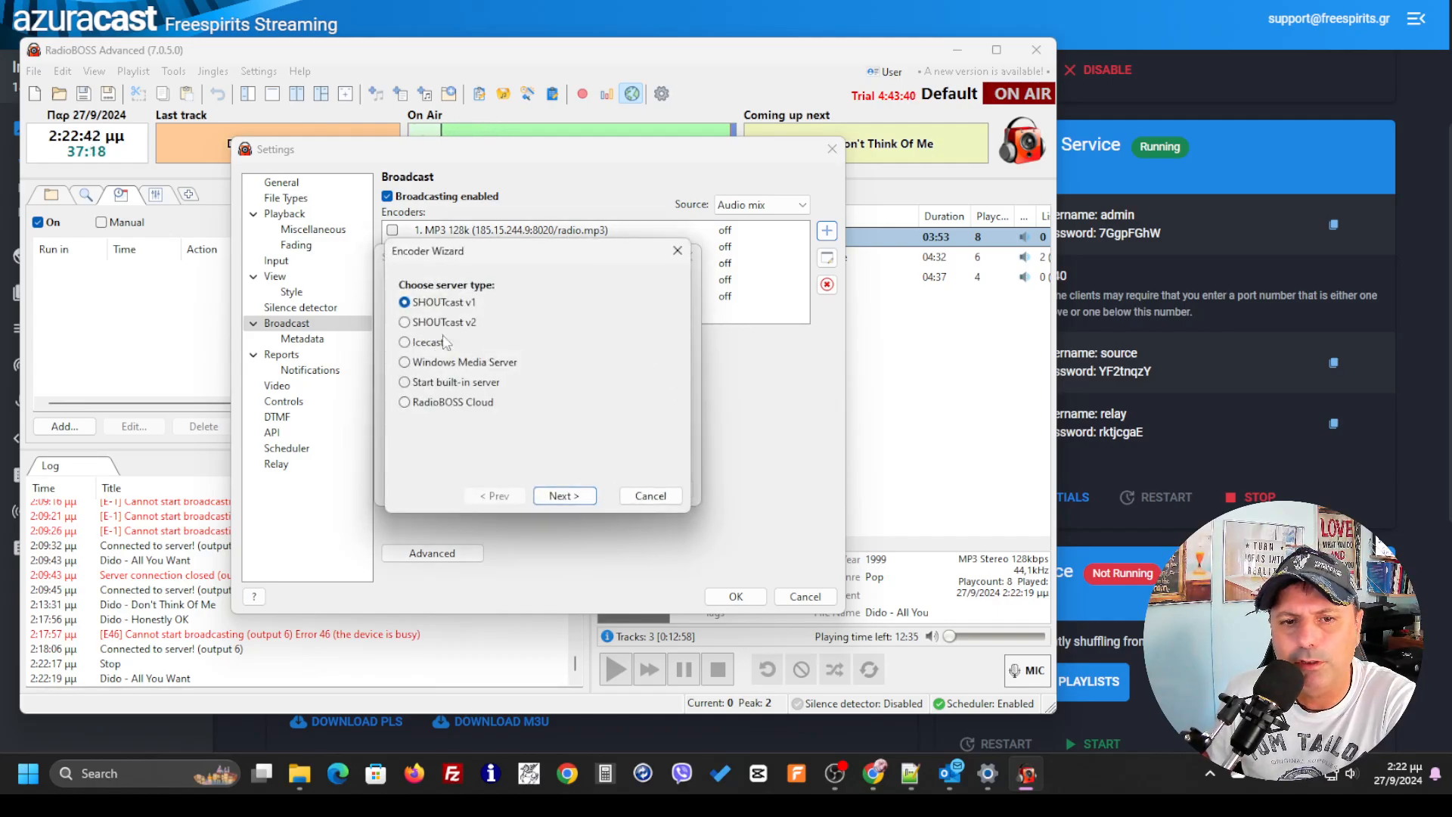
left_click(406, 323)
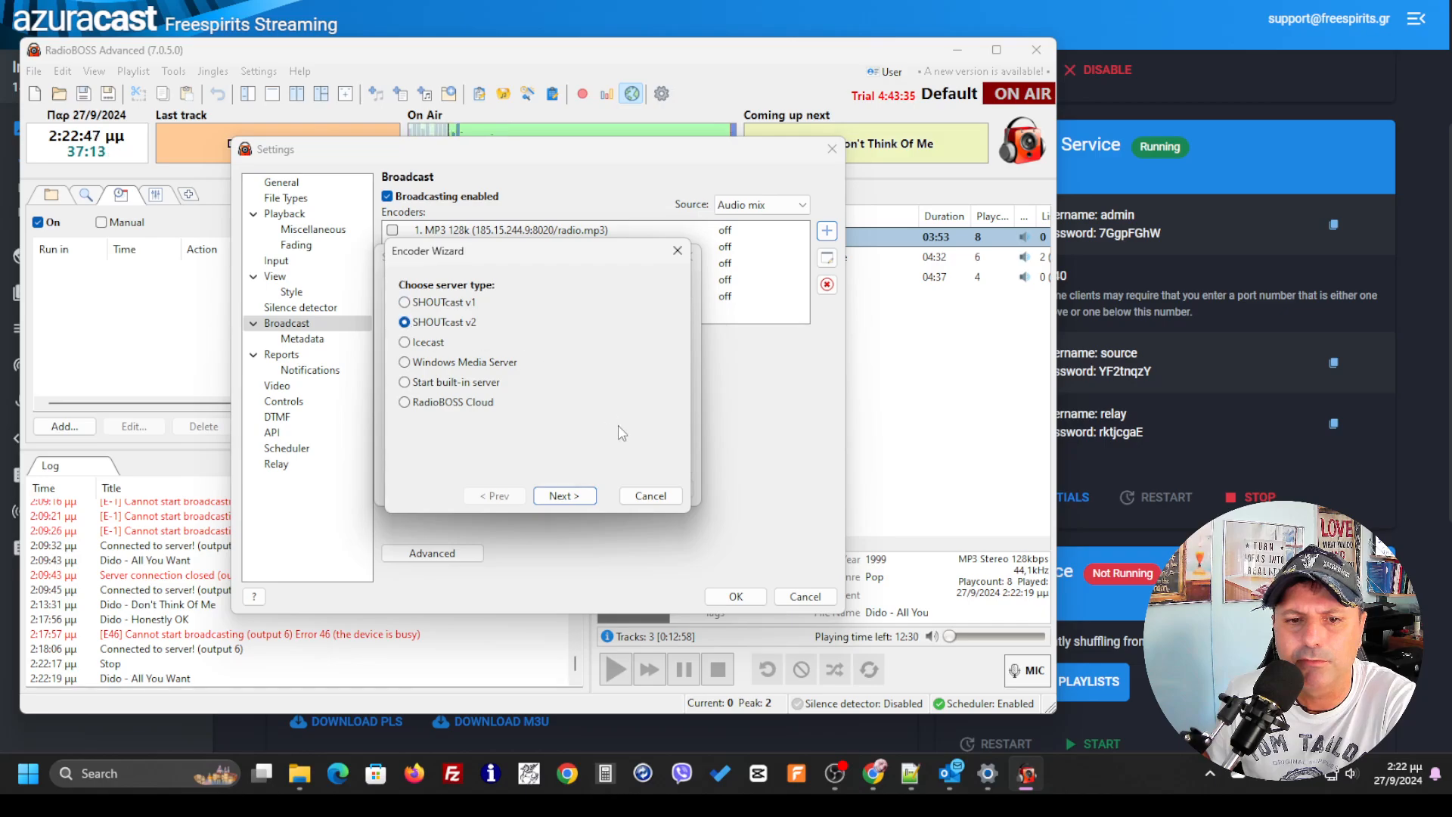
left_click(566, 497)
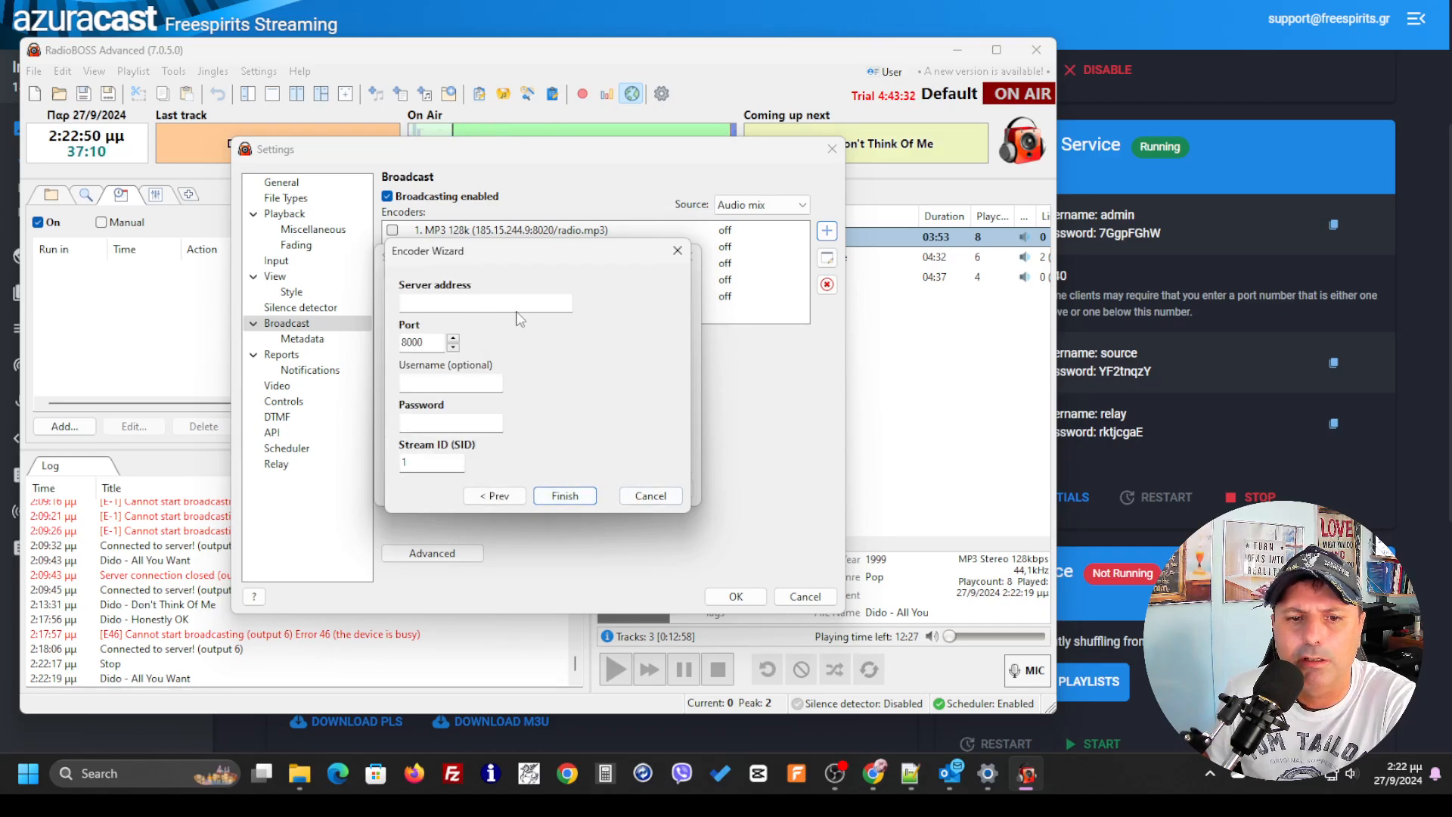
left_click(1419, 507)
scroll(716, 511, "down", 3)
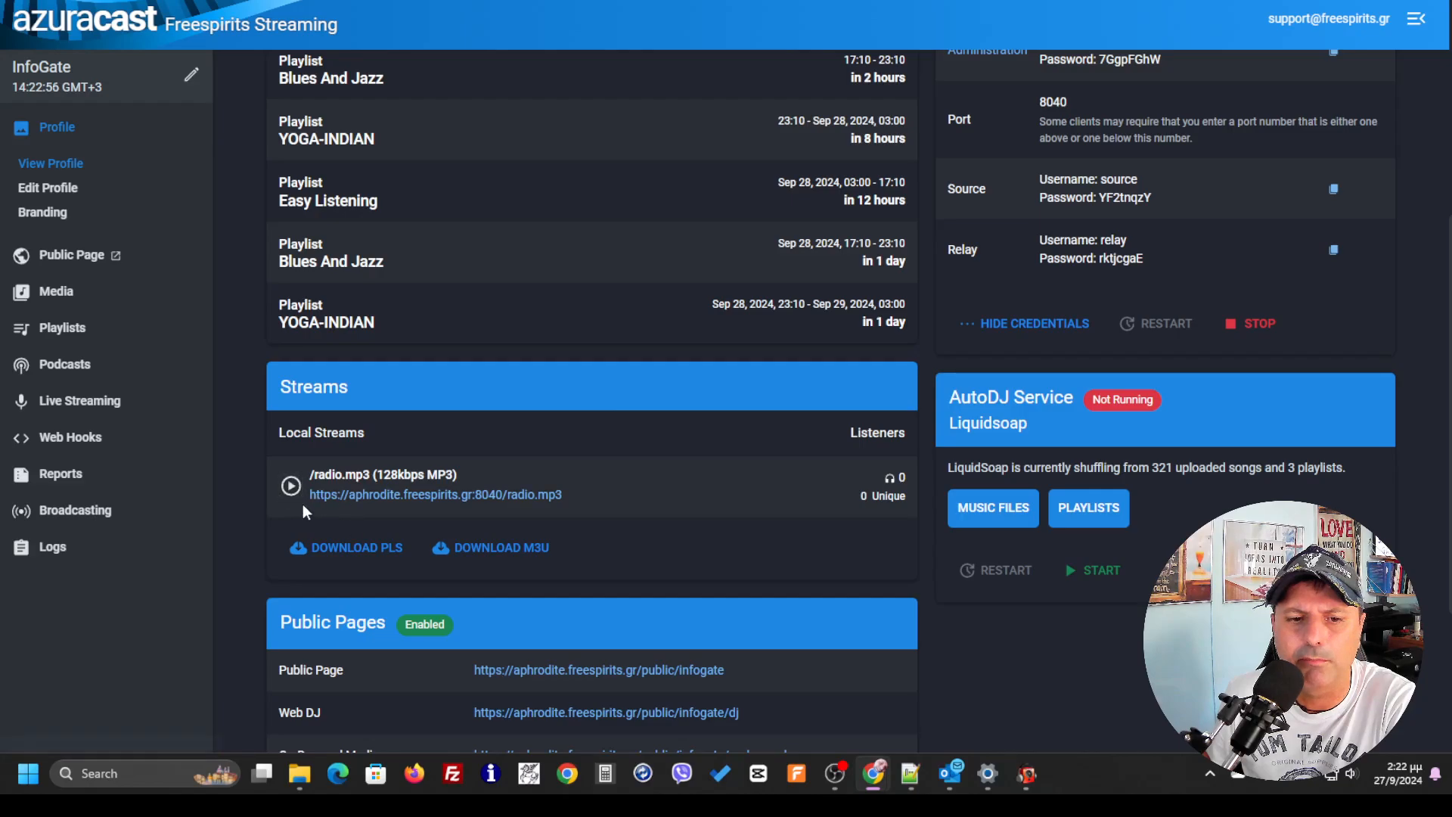
left_click_drag(311, 503, 478, 503)
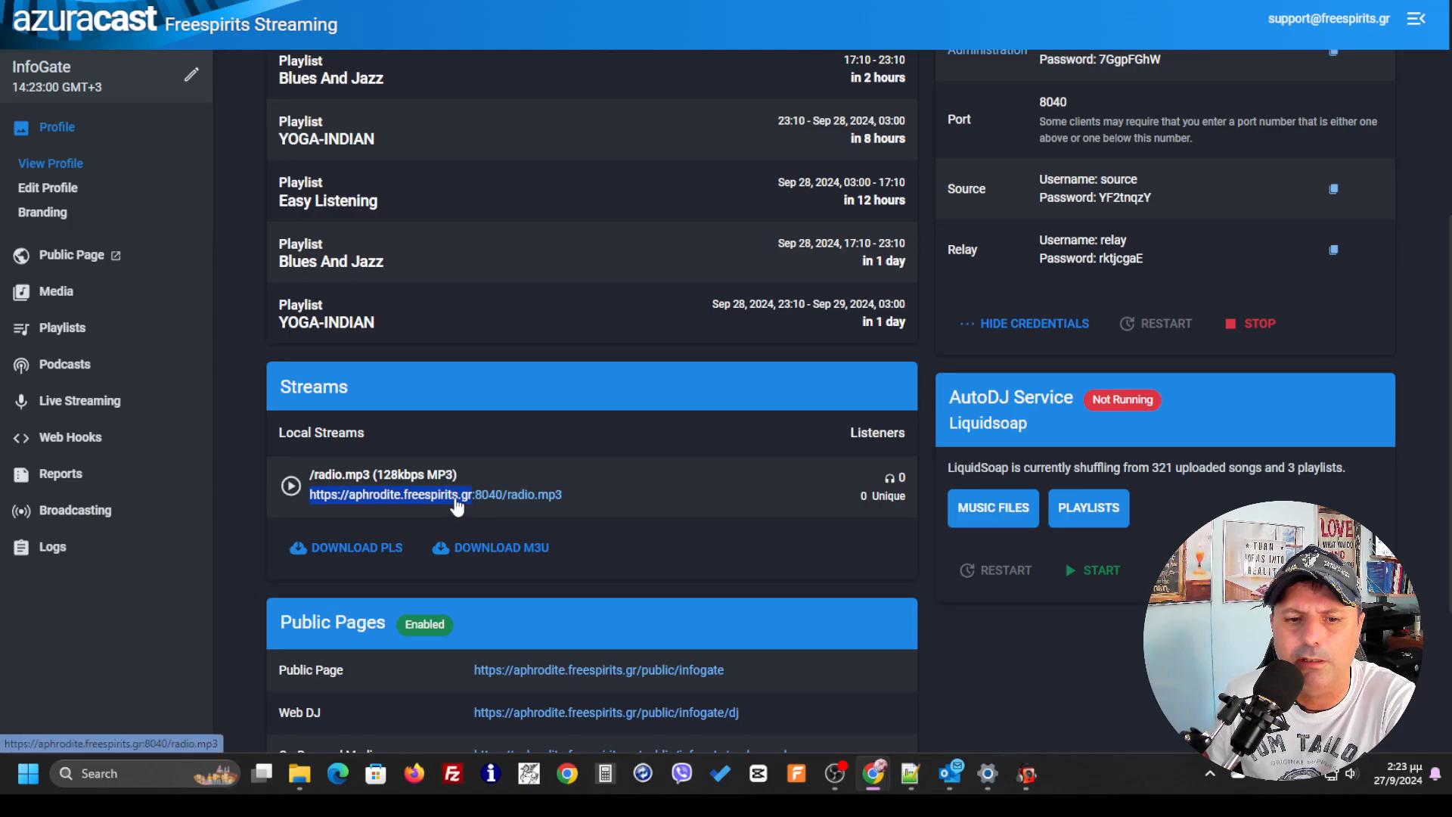
right_click(455, 499)
left_click(507, 301)
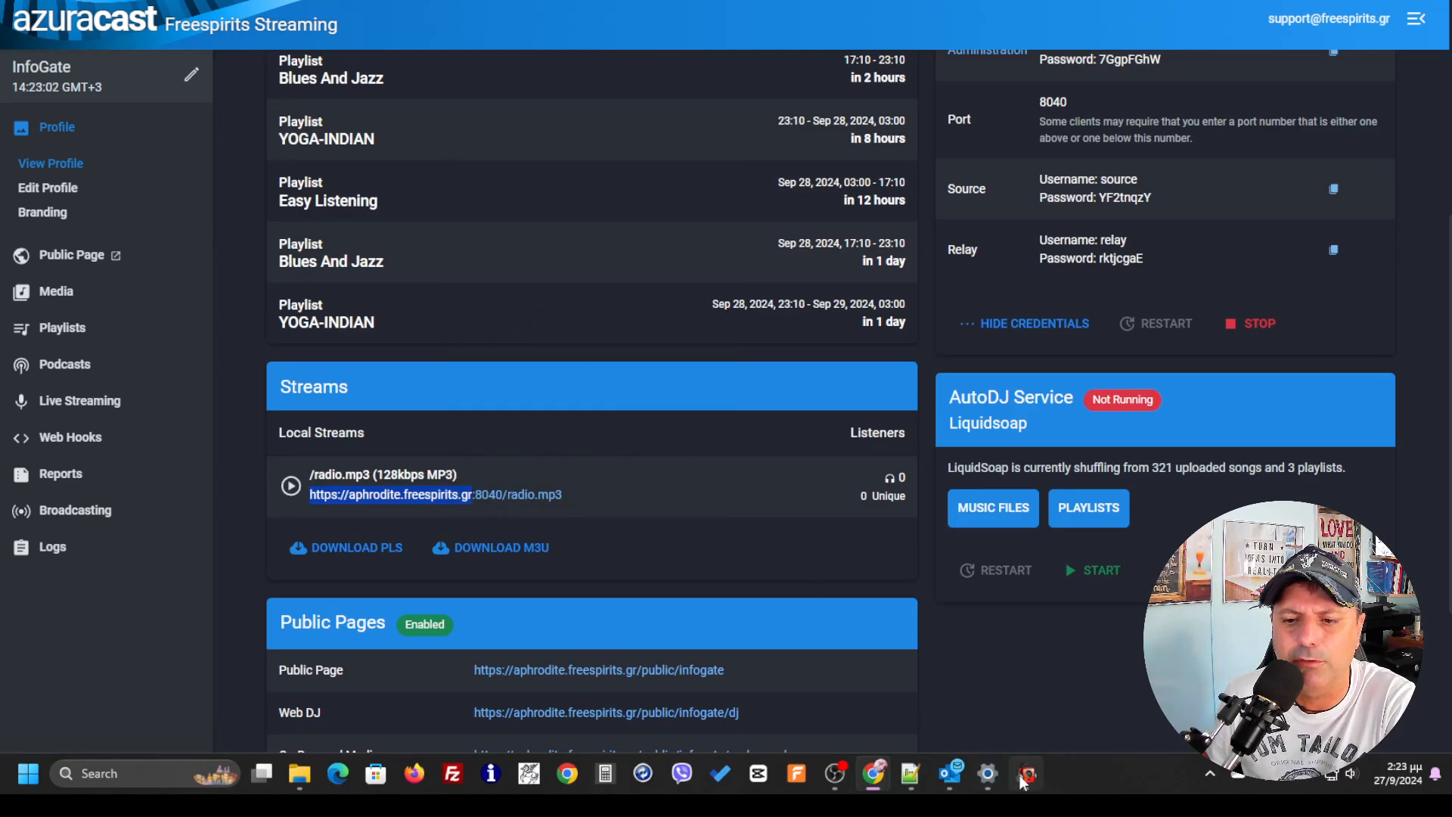
key("alt+Tab")
right_click(475, 302)
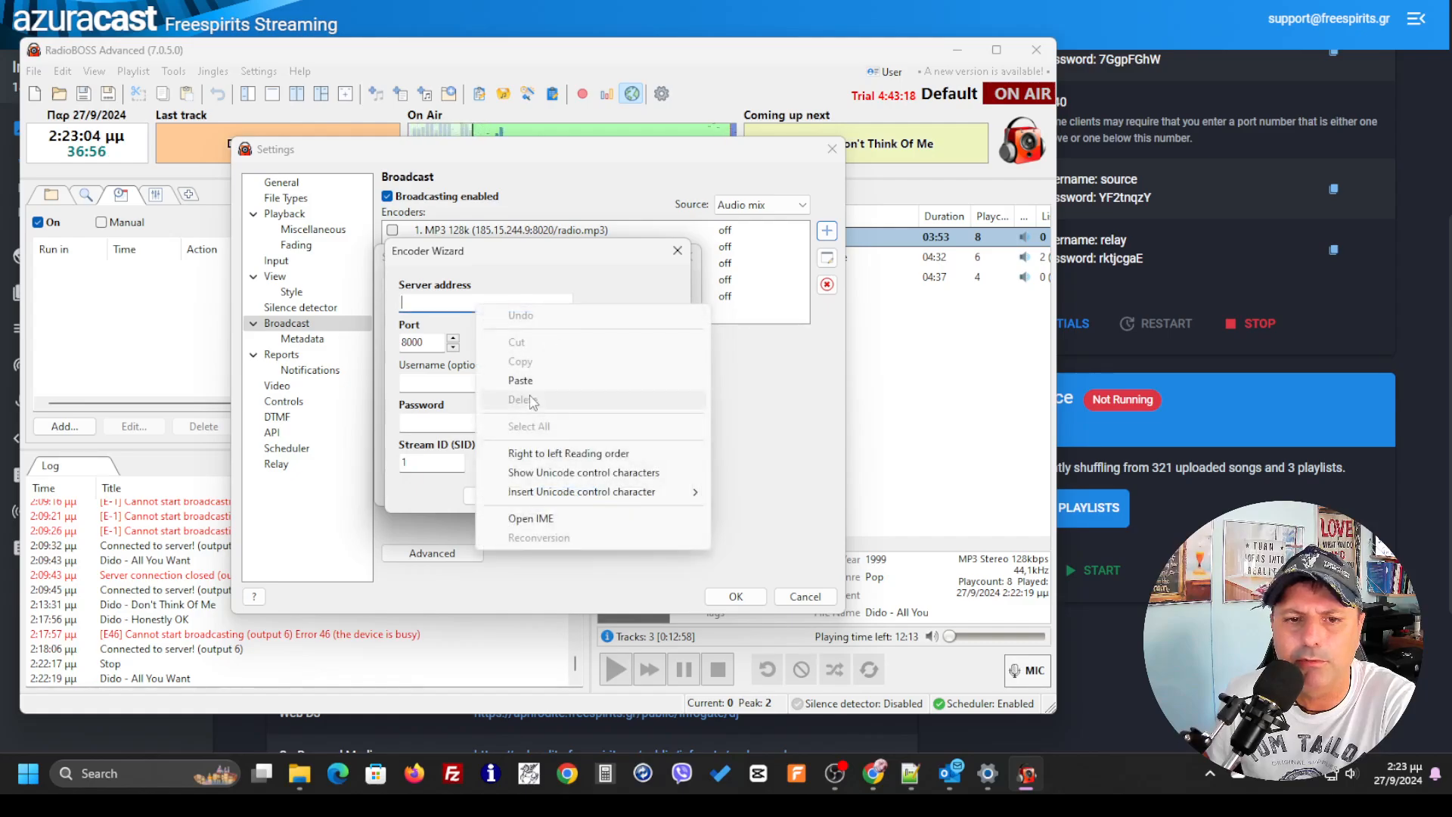
left_click(533, 378)
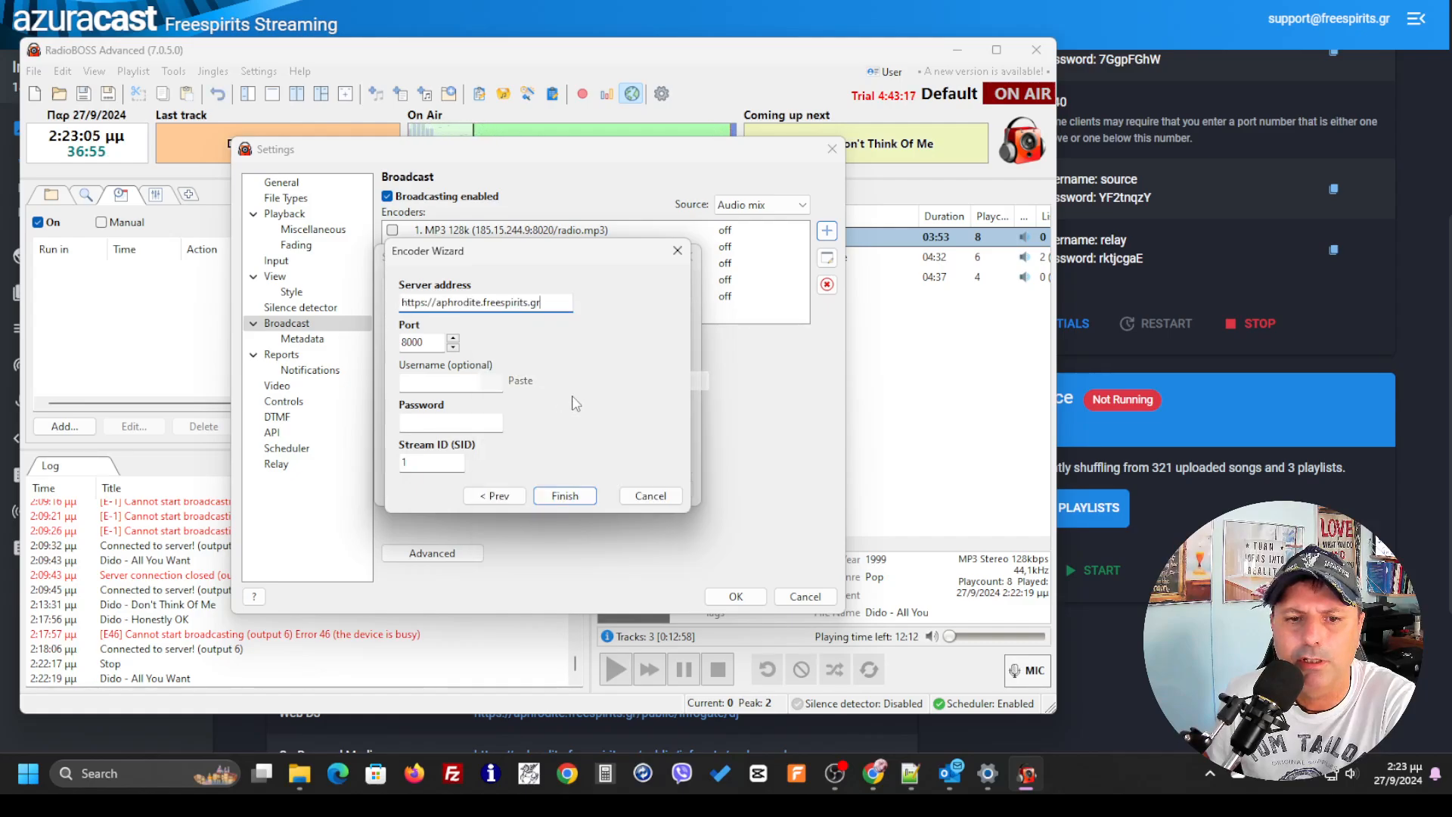
- Copy port 8040 from AzuraCast's Broadcasting Service and set it as the port in RadioBOSS's Encoder Wizard
left_click(422, 342)
left_click(1102, 587)
scroll(1102, 584, "up", 1)
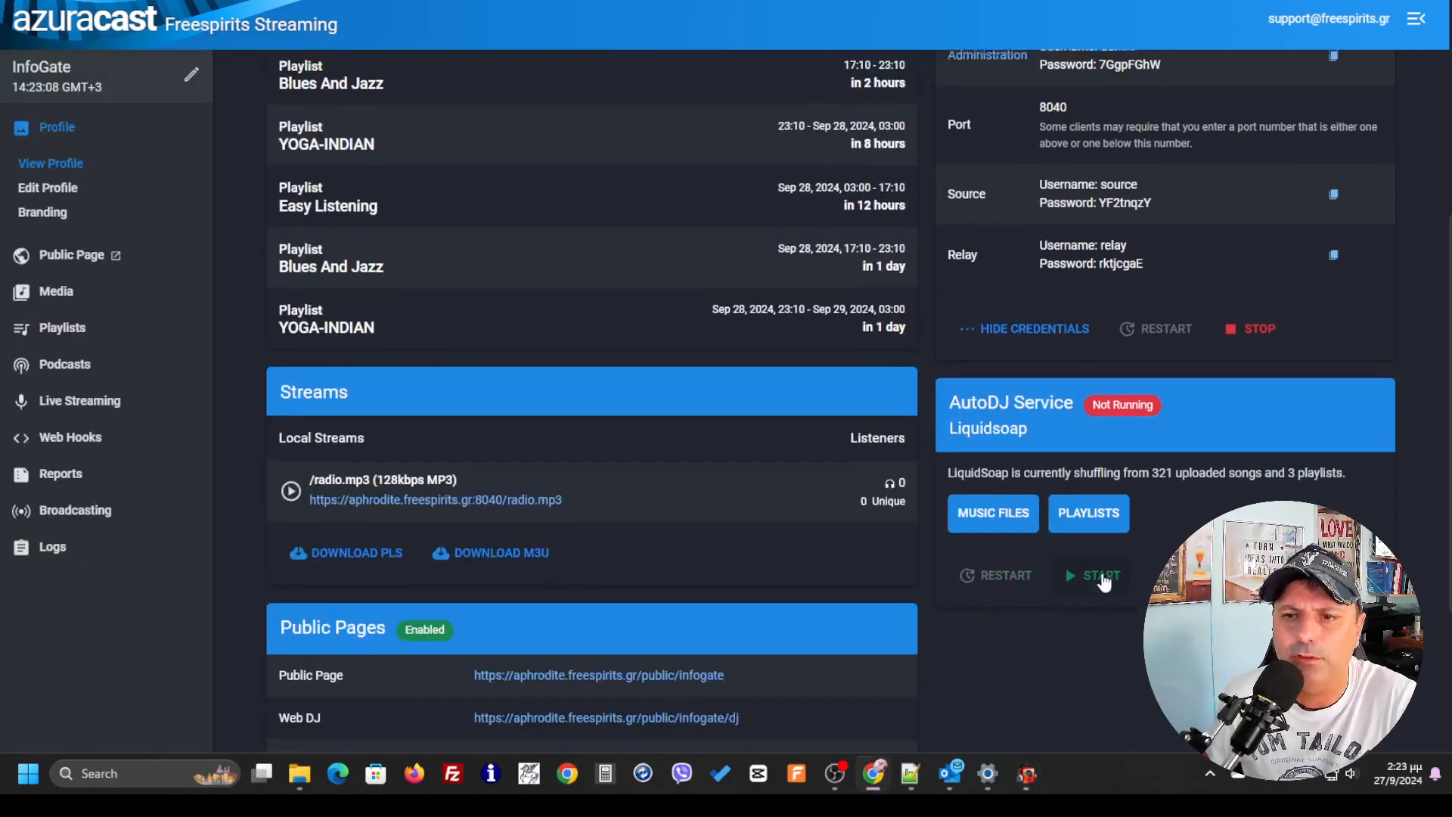
double_click(1054, 190)
right_click(1058, 193)
left_click(1074, 206)
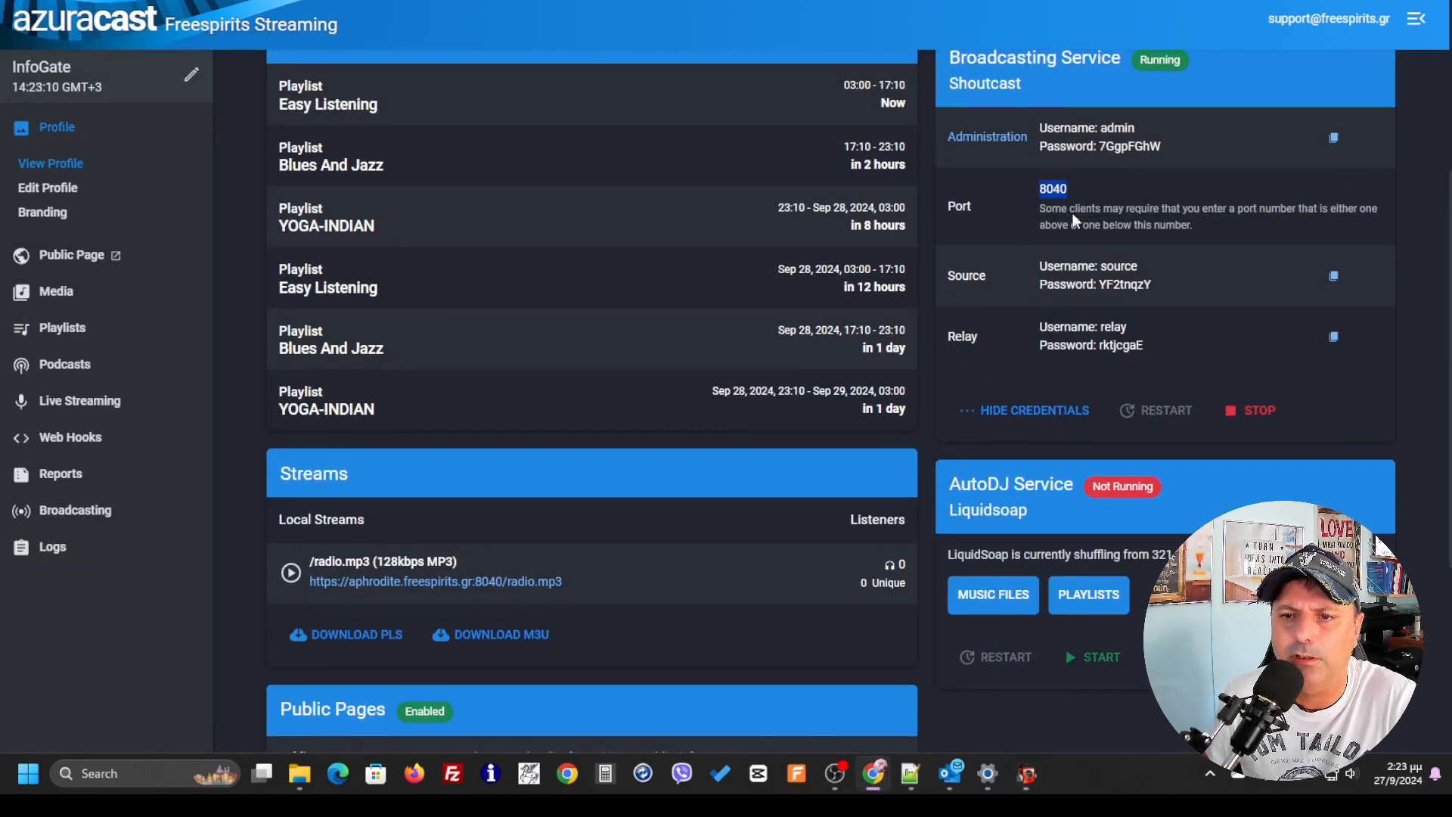
scroll(1044, 291, "up", 1)
left_click(1029, 773)
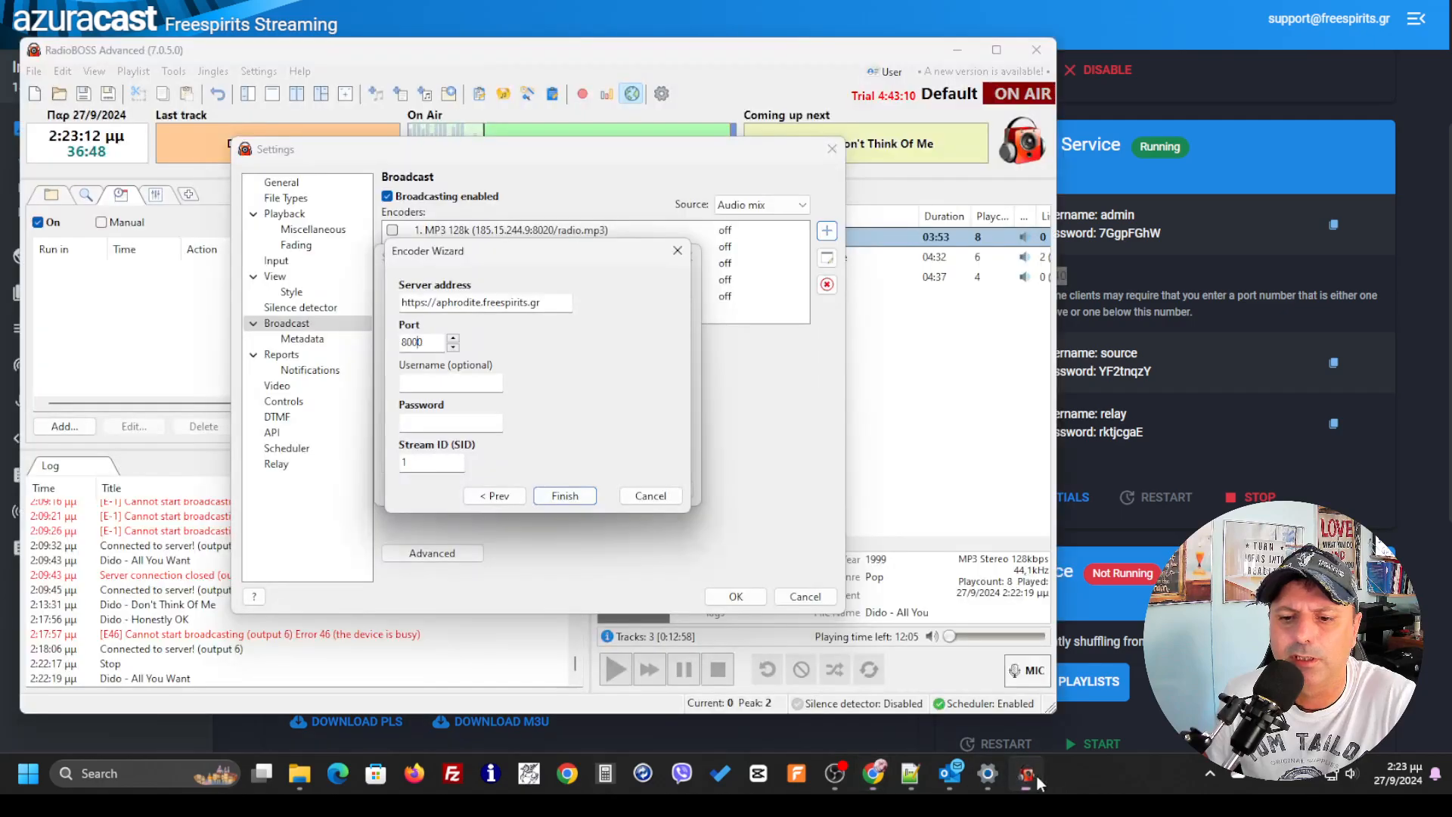
double_click(432, 350)
right_click(432, 349)
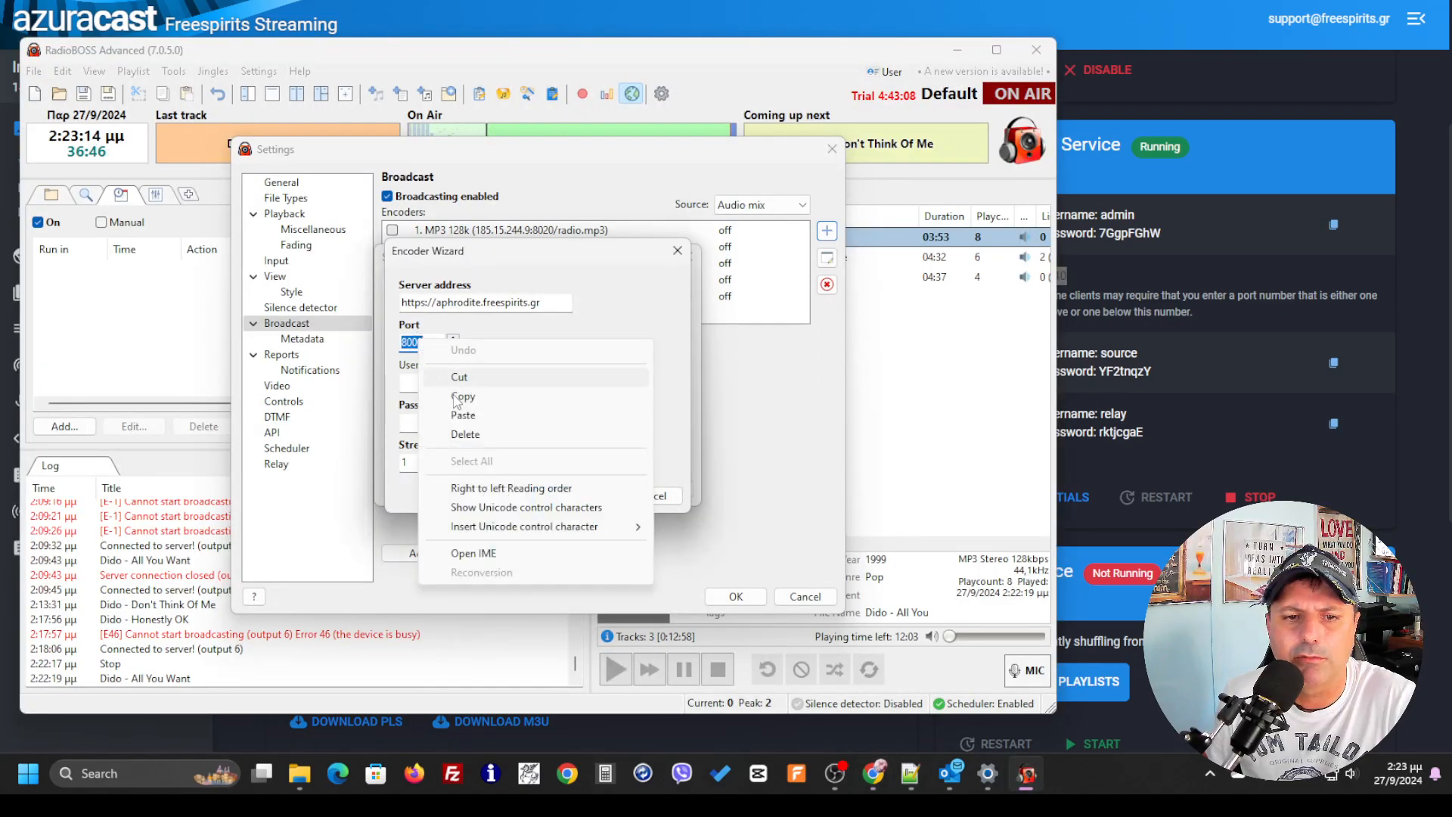
left_click(454, 416)
- Set the encoder username to source, fill in the password copied from the station's Source credentials in AzuraCast, and finish the wizard
left_click(458, 392)
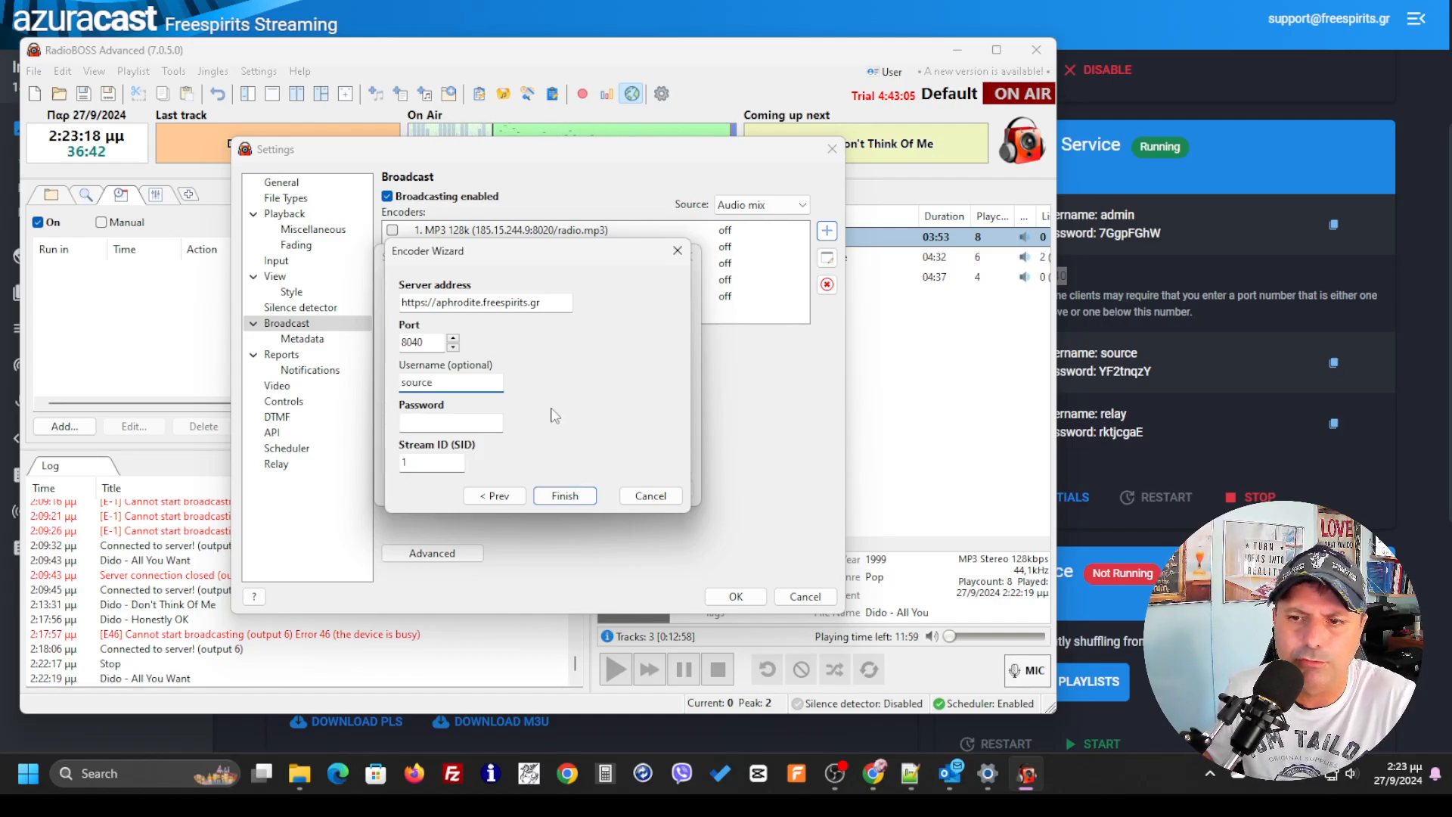
left_click(1323, 502)
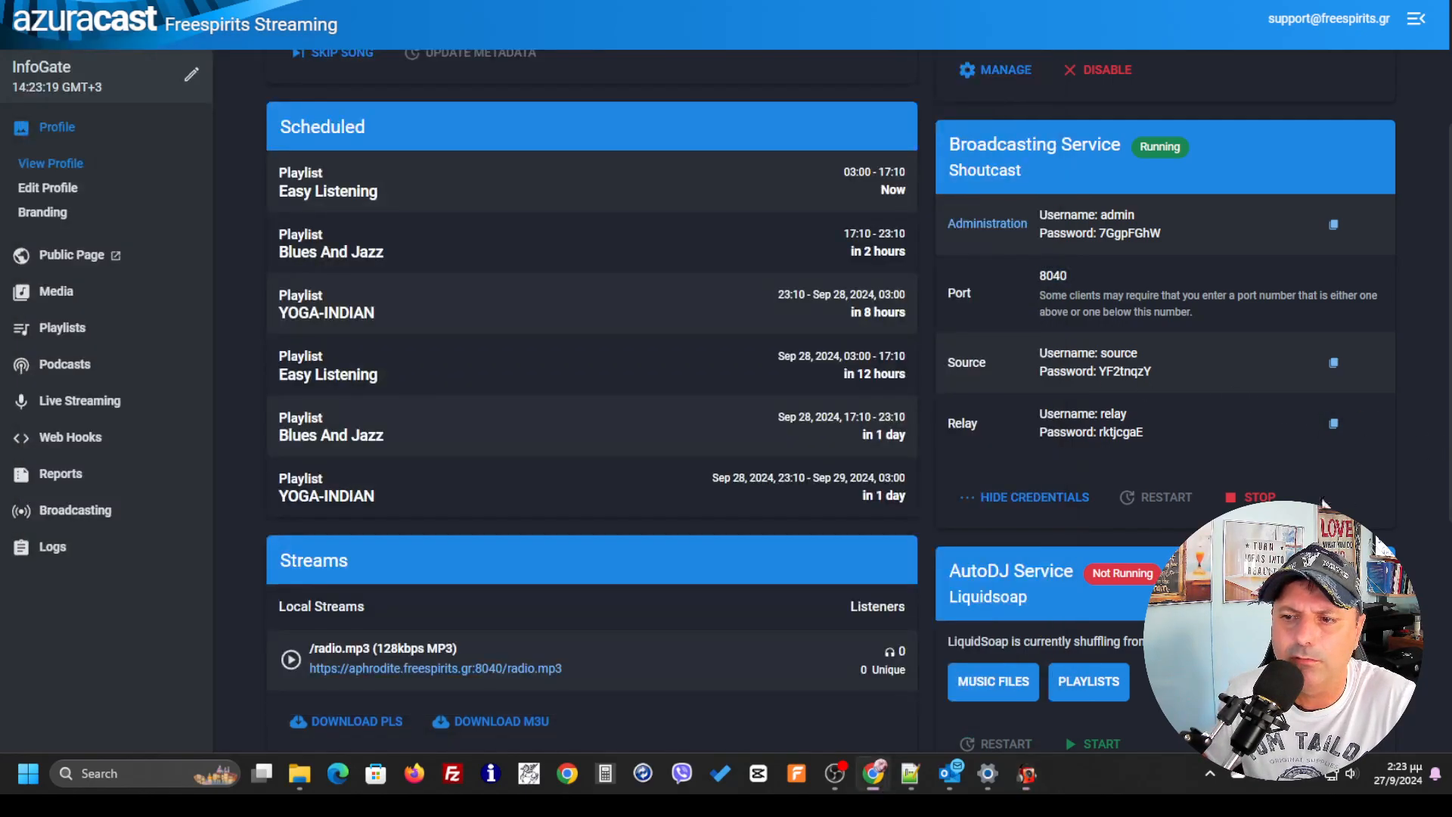
double_click(1118, 370)
right_click(1128, 381)
left_click(1169, 386)
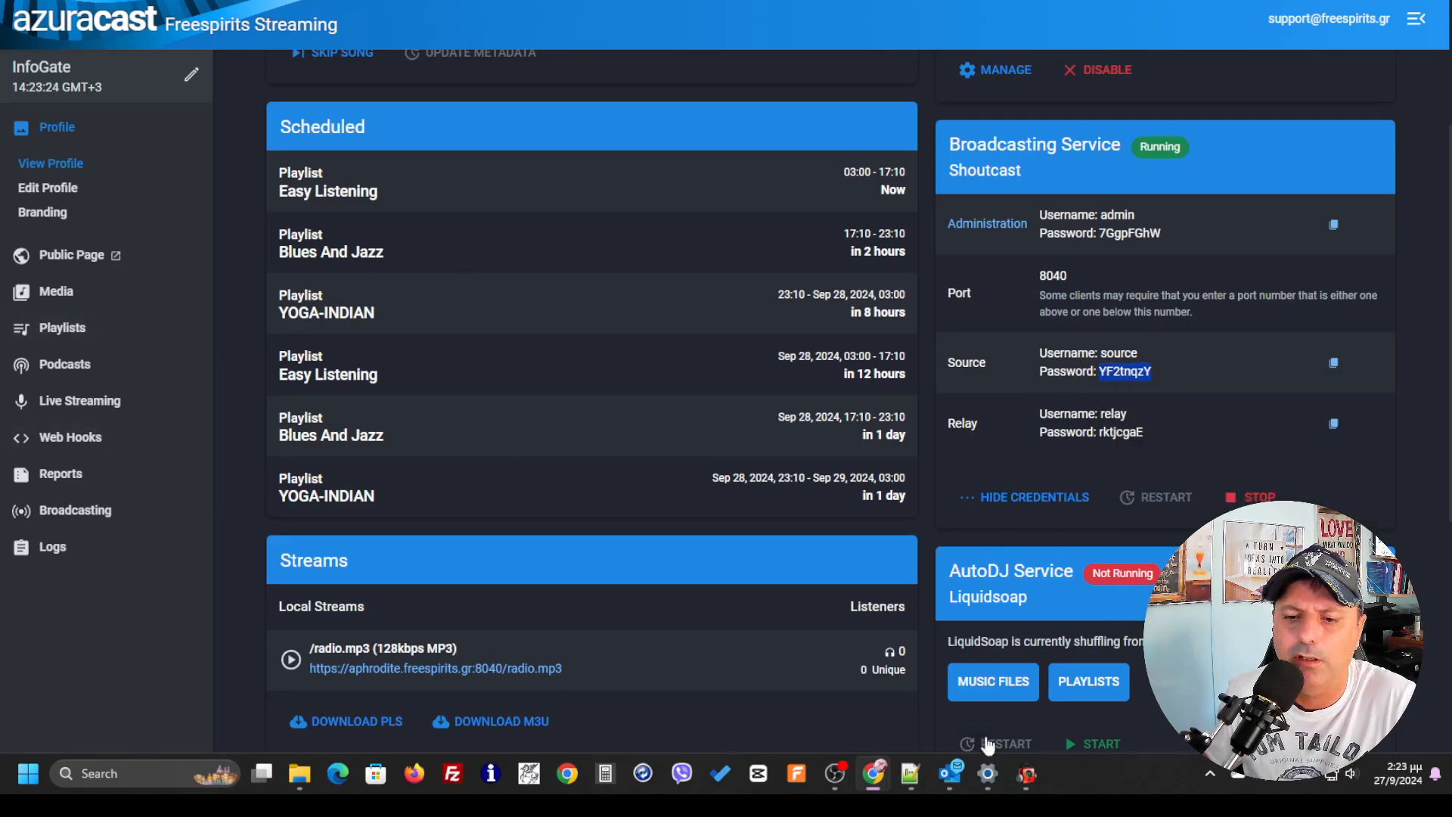
left_click(1033, 787)
right_click(434, 421)
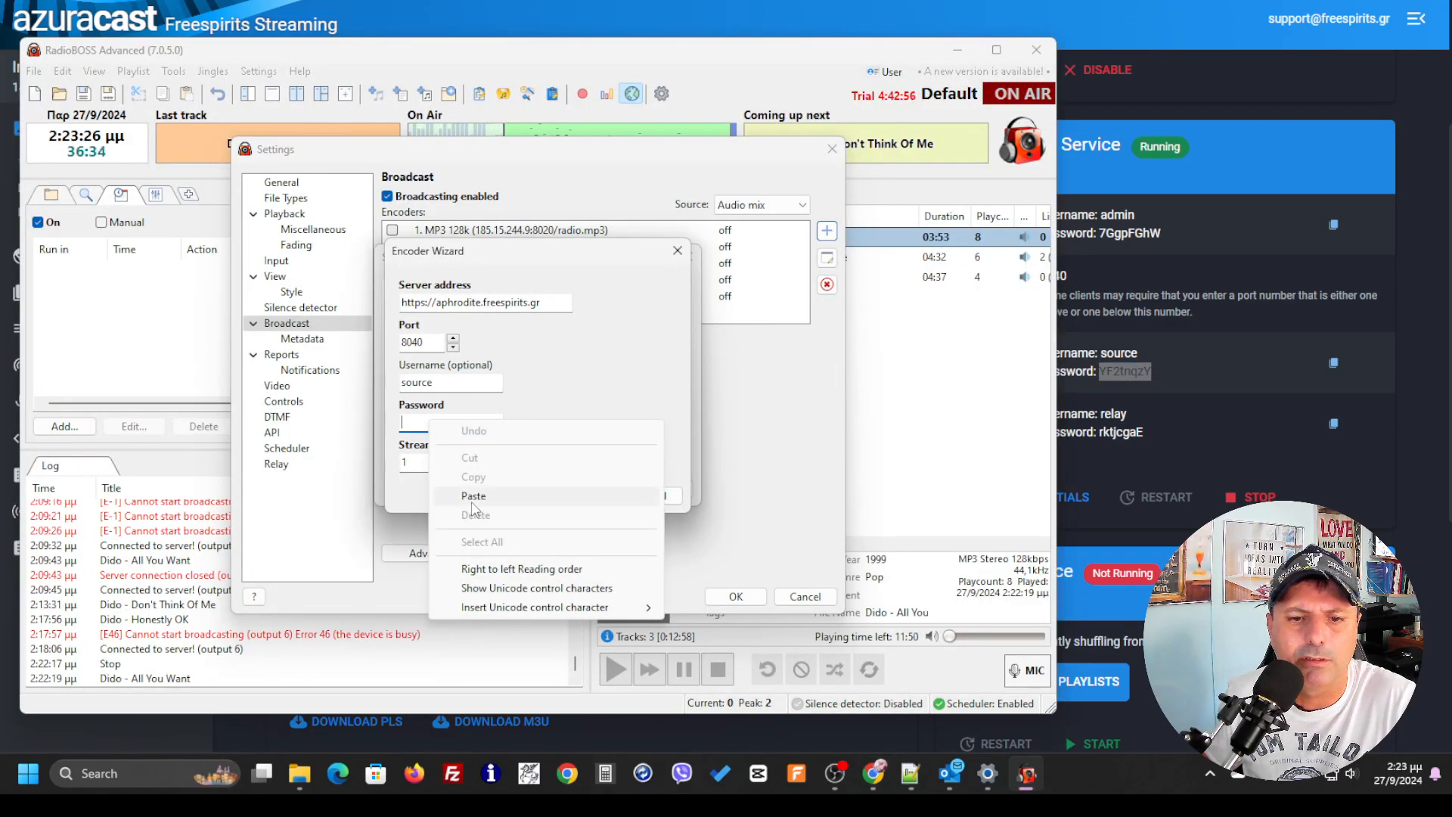
left_click(472, 478)
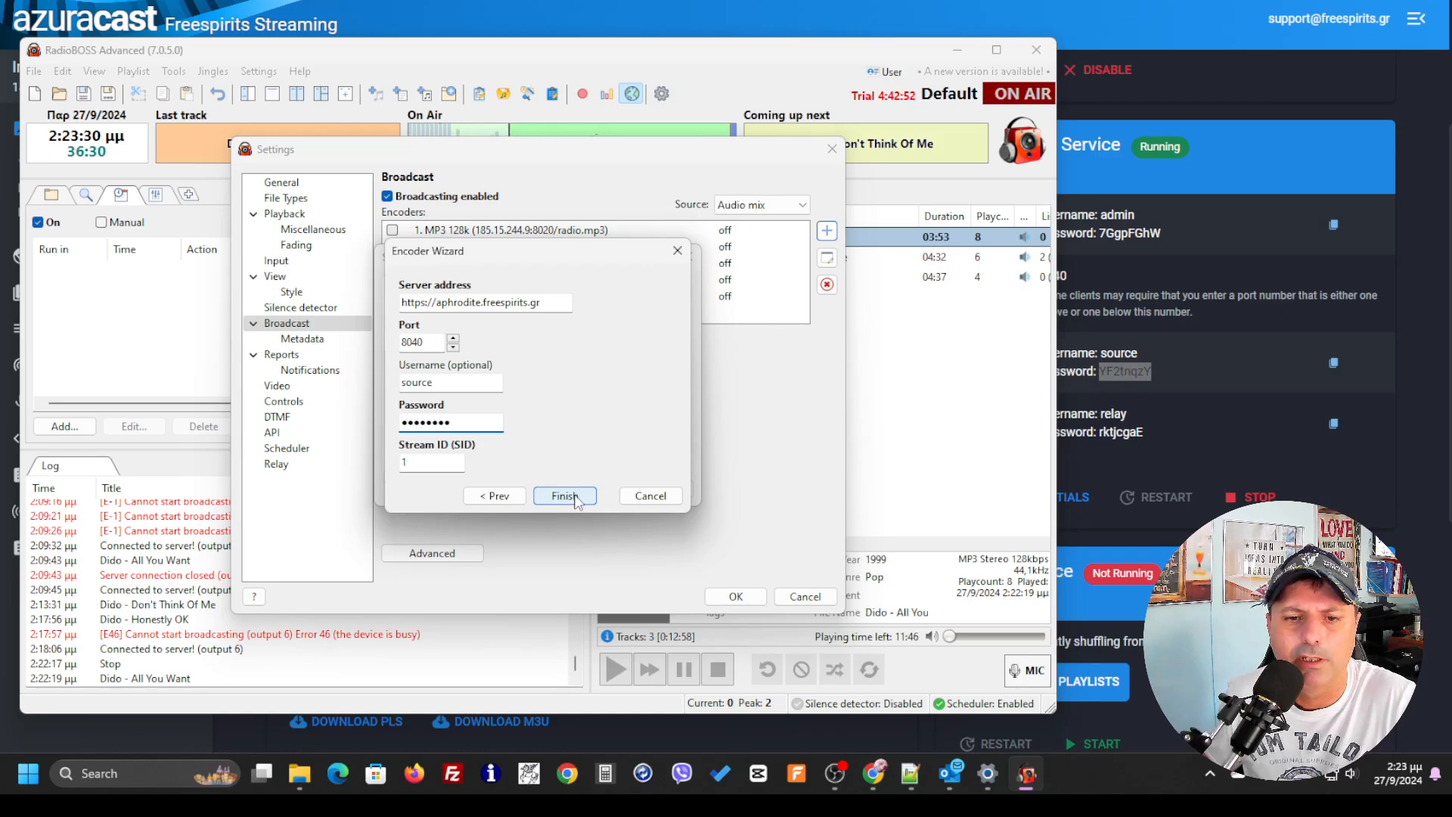
left_click(565, 496)
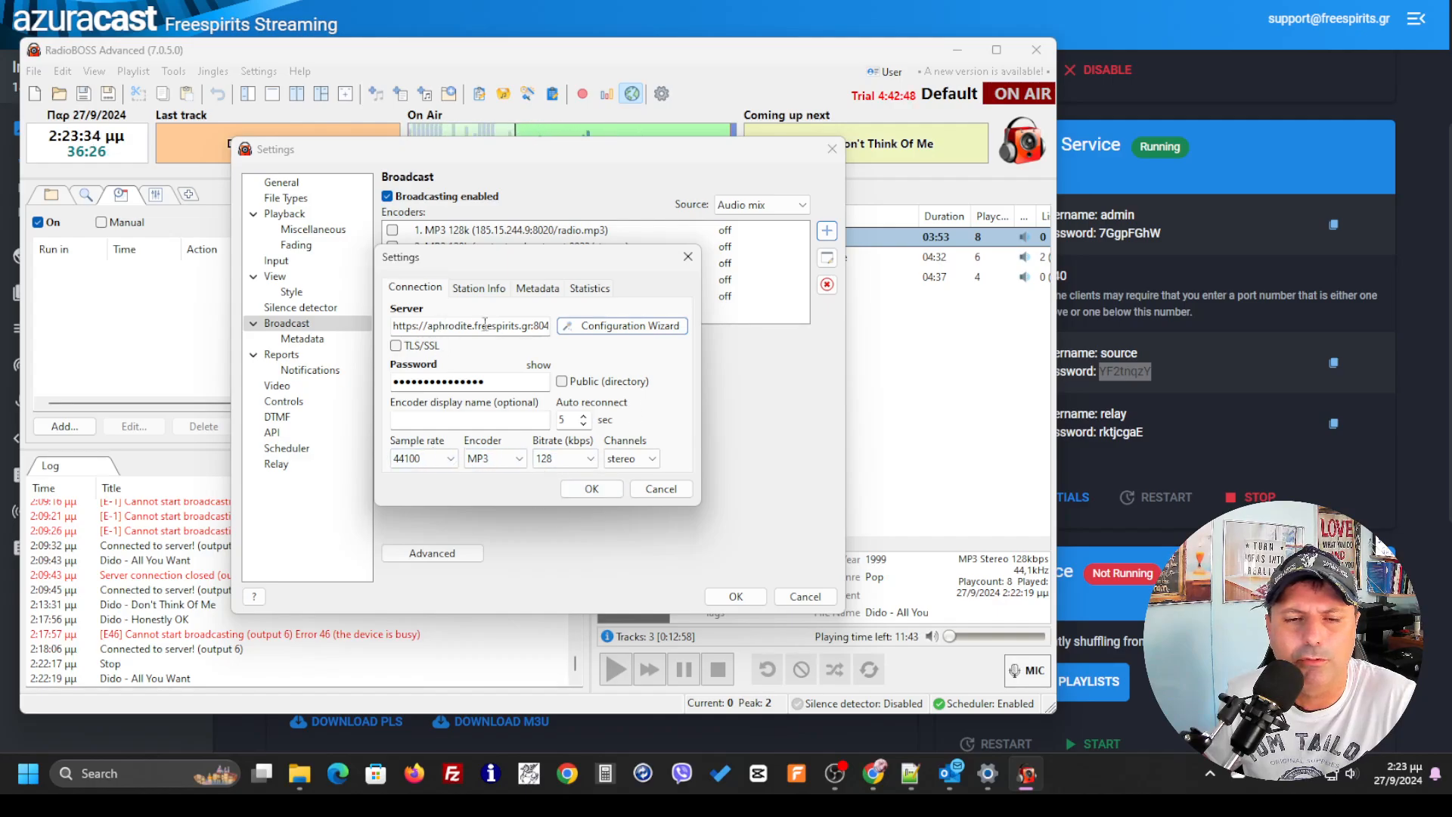
- Save the new encoder, enable it in the encoders list and apply the Broadcast settings
left_click(591, 489)
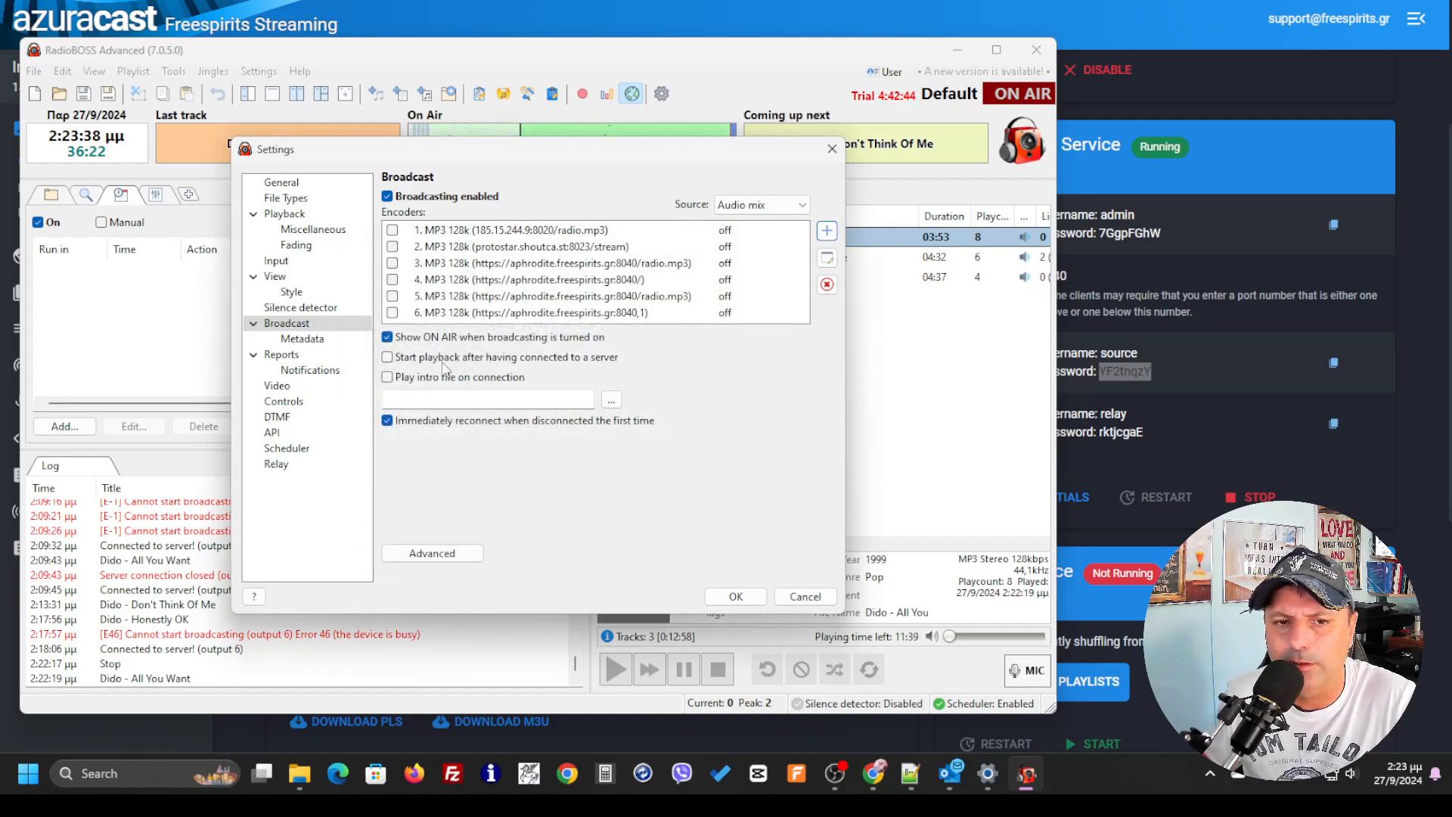
left_click(392, 313)
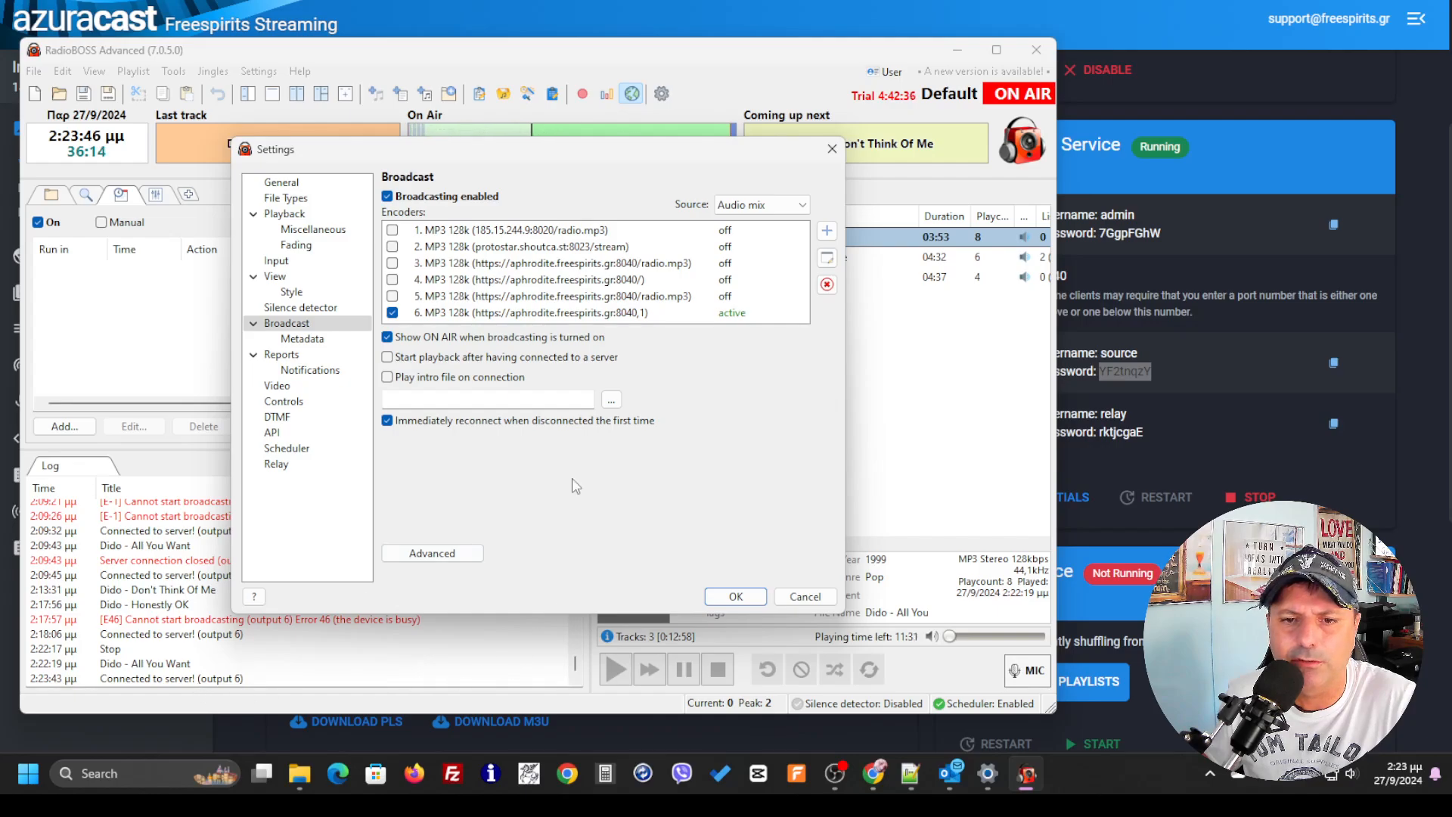
left_click(734, 597)
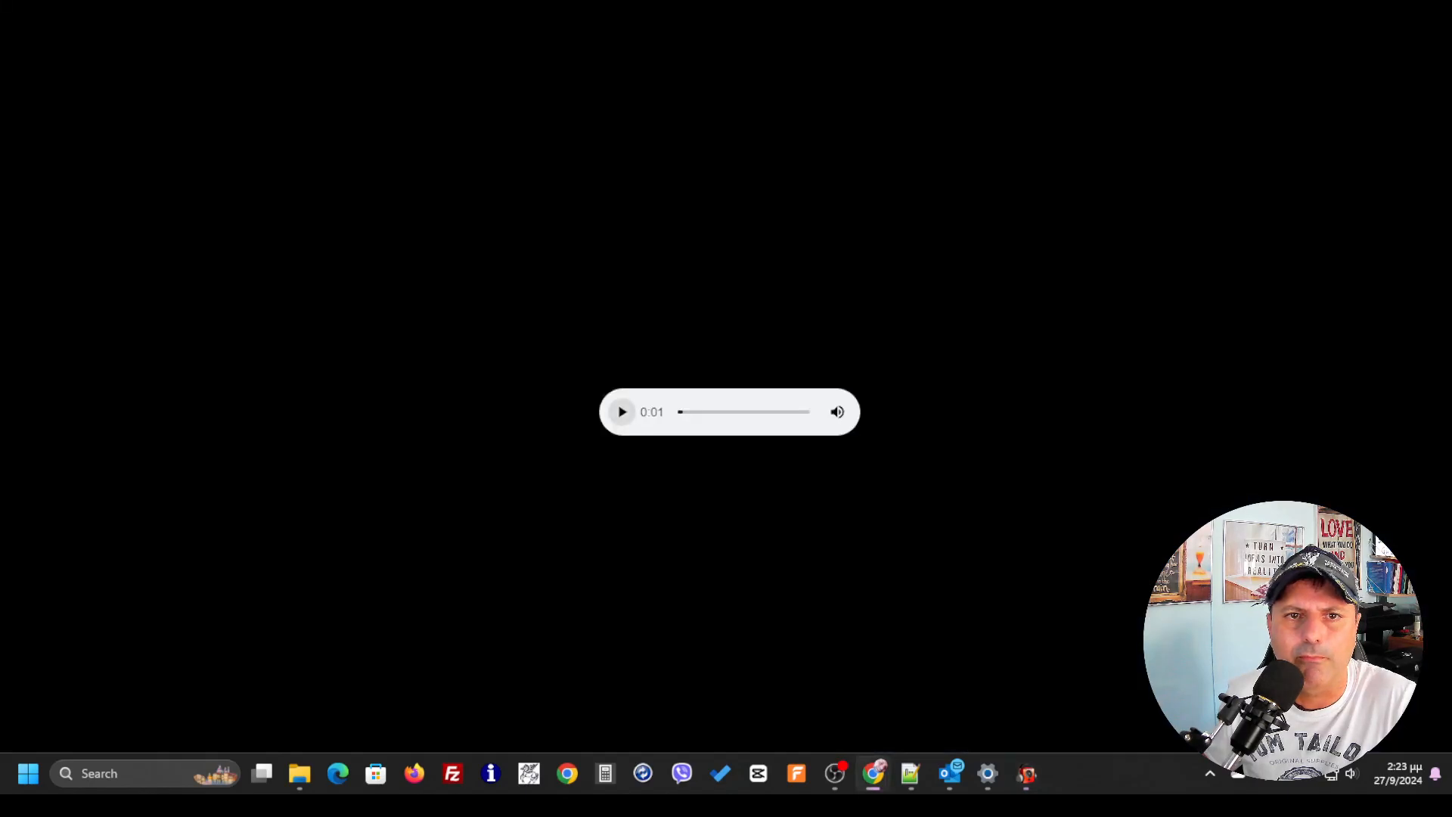
- Reload the direct stream player in the browser to test playback, and open the Shoutcast server's Summary page
right_click(325, 1)
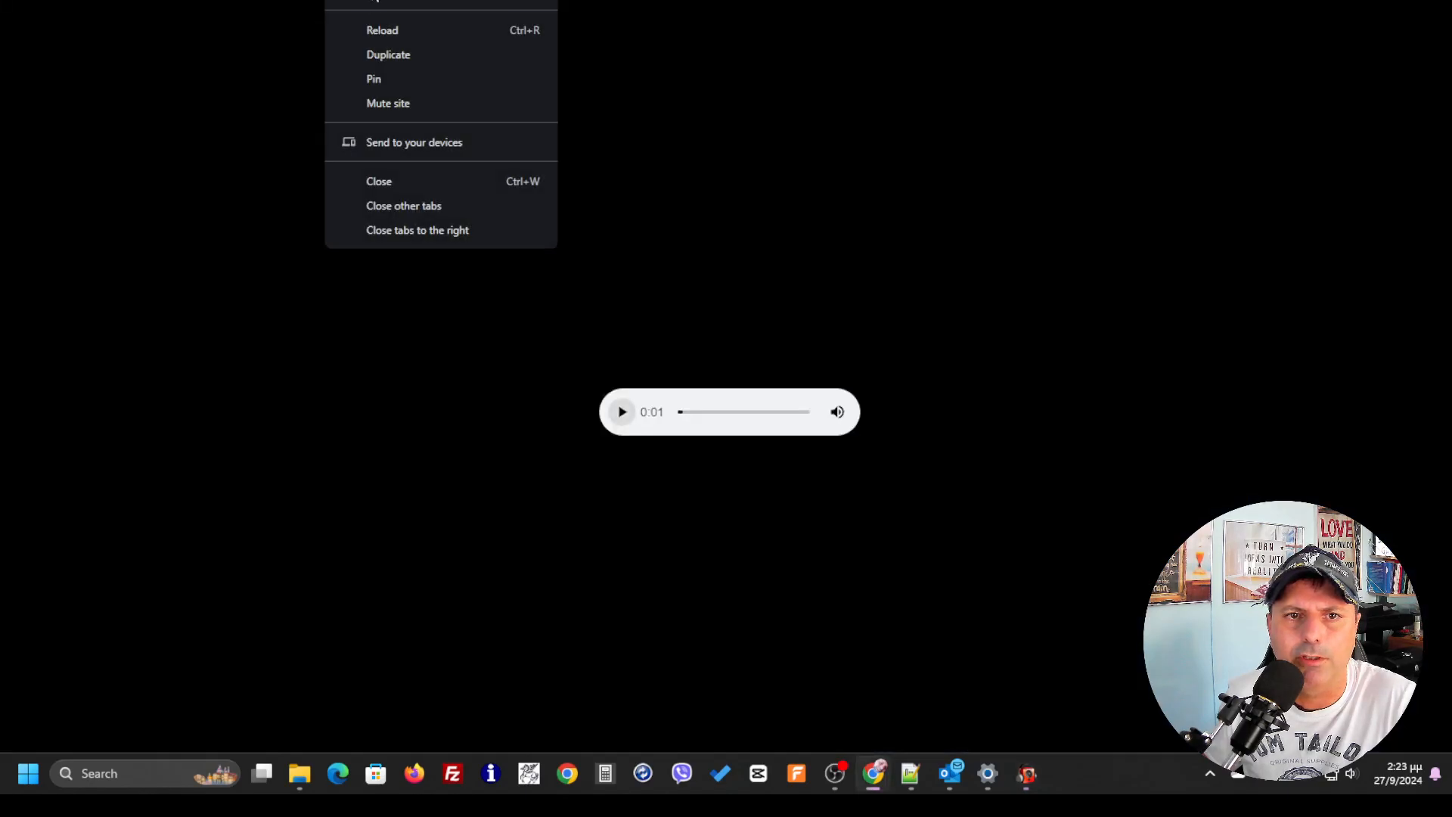
left_click(384, 35)
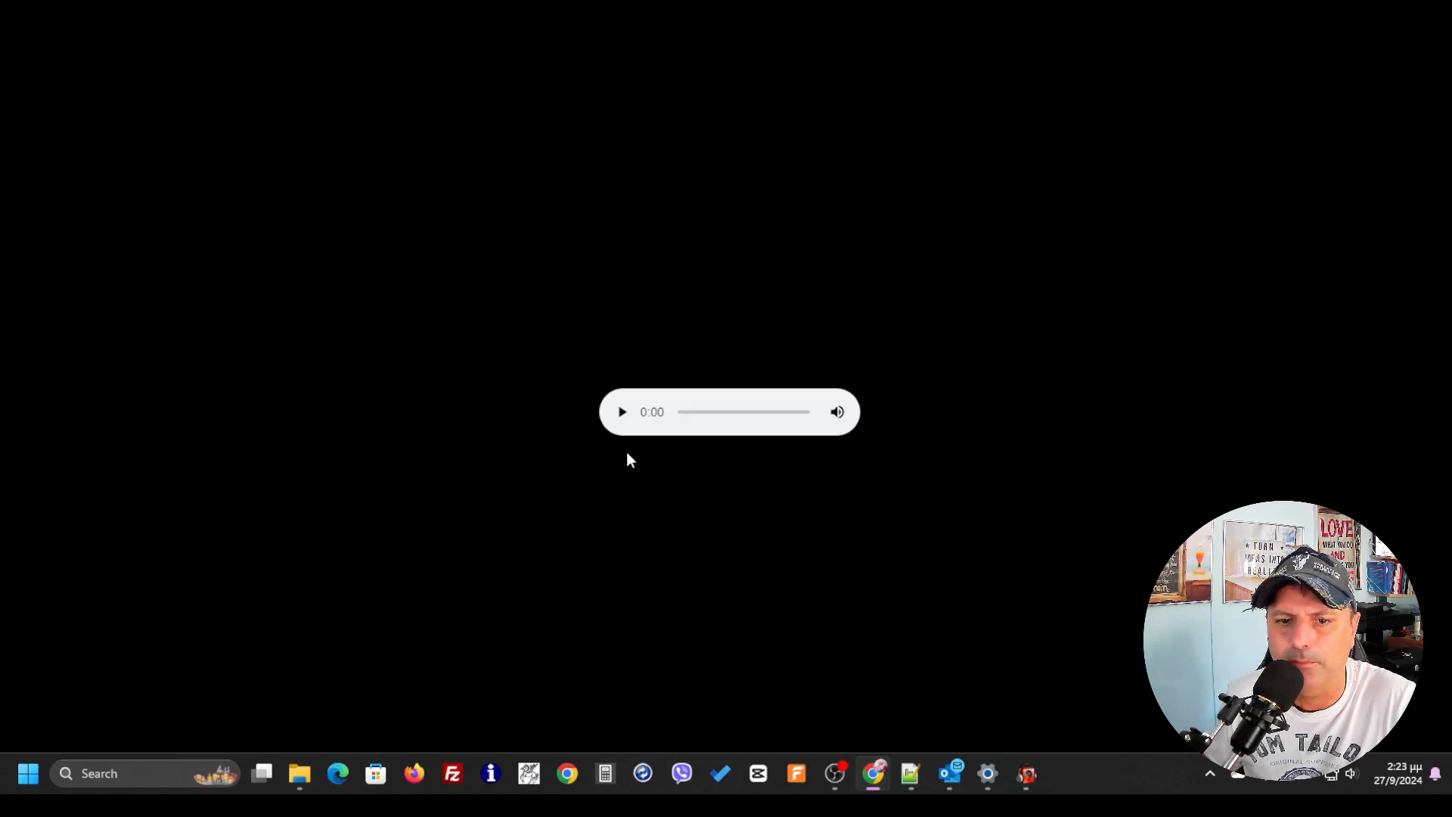
left_click(624, 421)
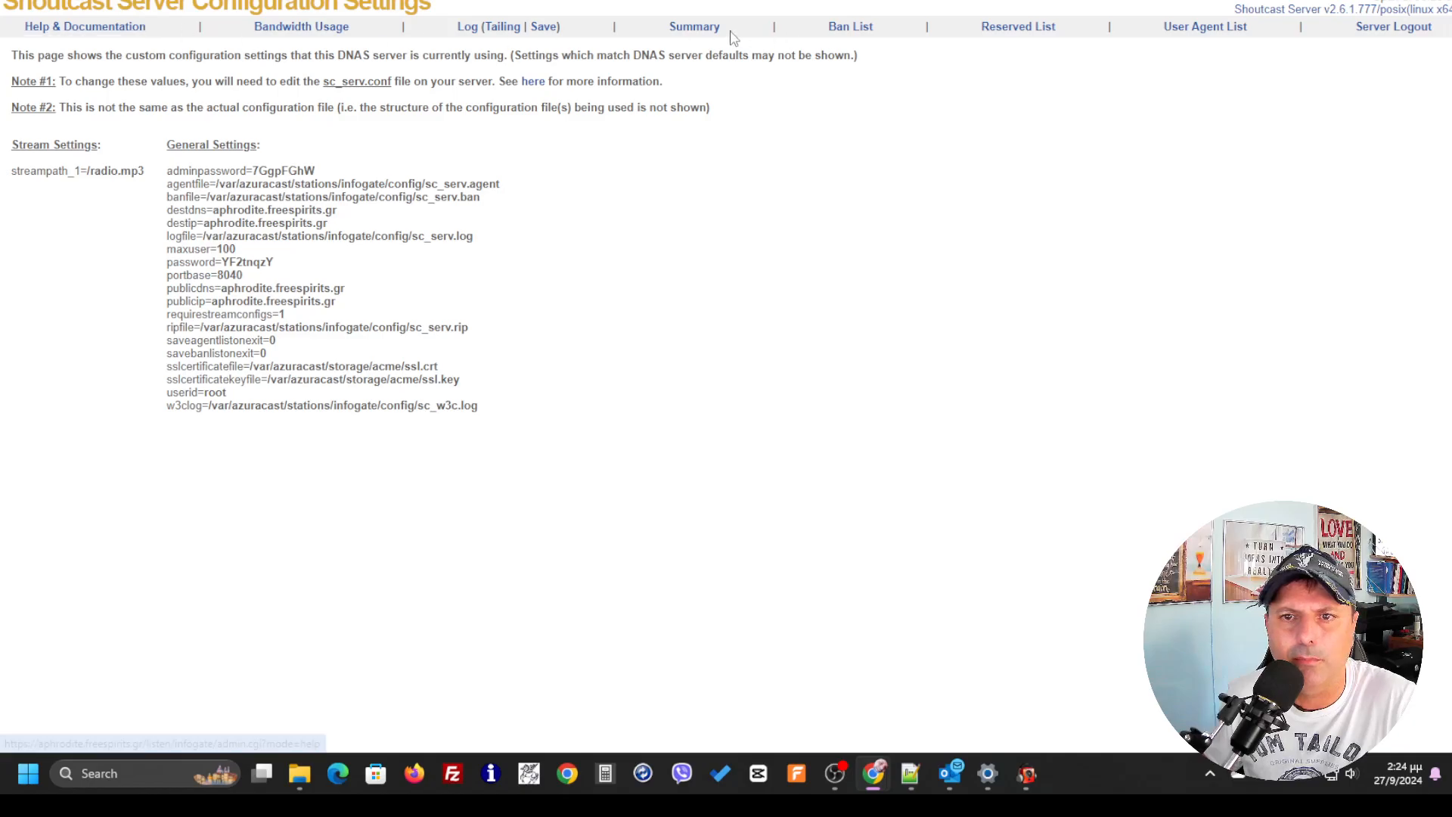
left_click(692, 30)
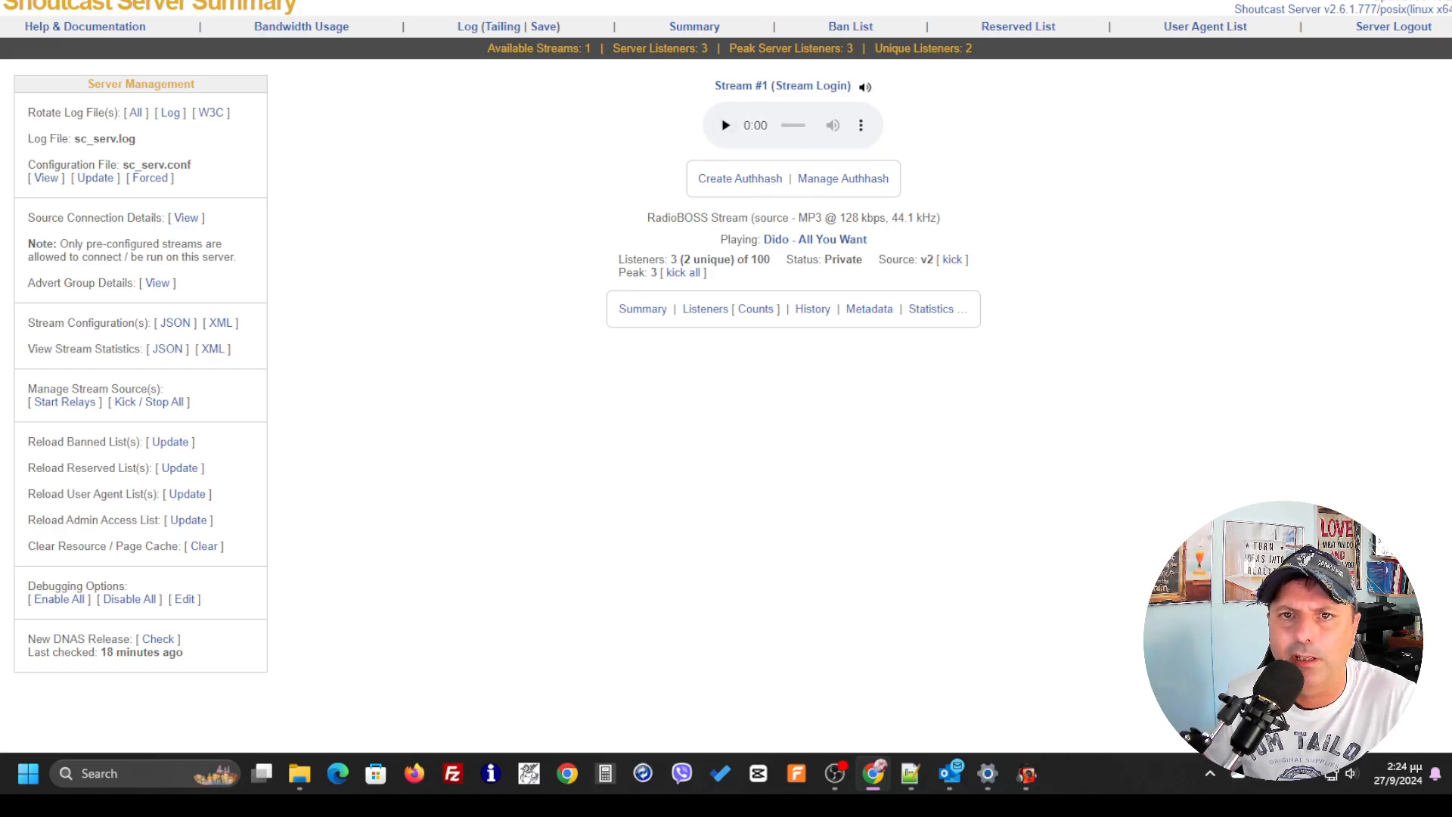
- Reload InfoGate's public player page and test the stream by starting, stopping and restarting playback
key("ctrl+shift+Tab")
left_click(575, 1)
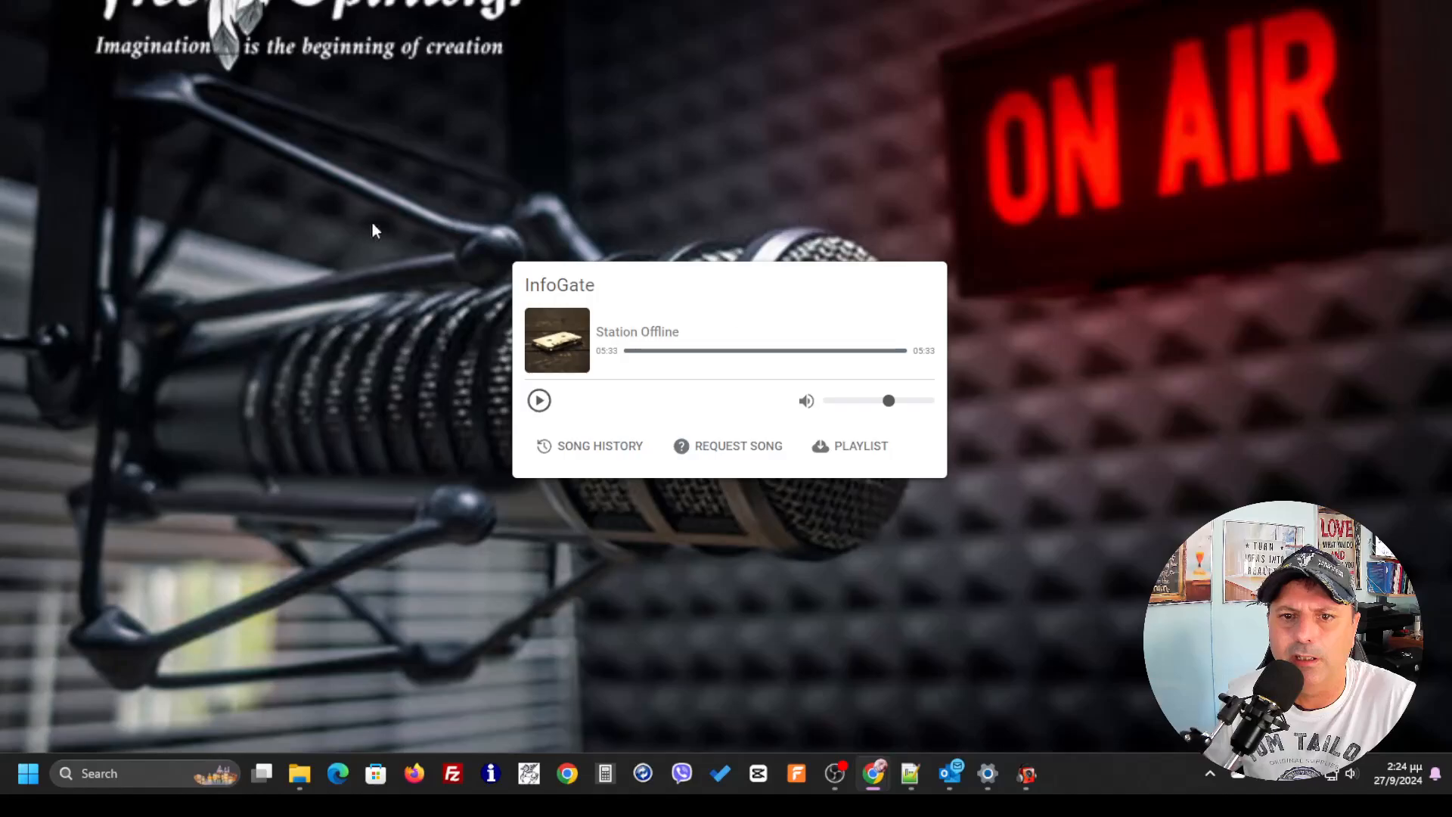
key("F5")
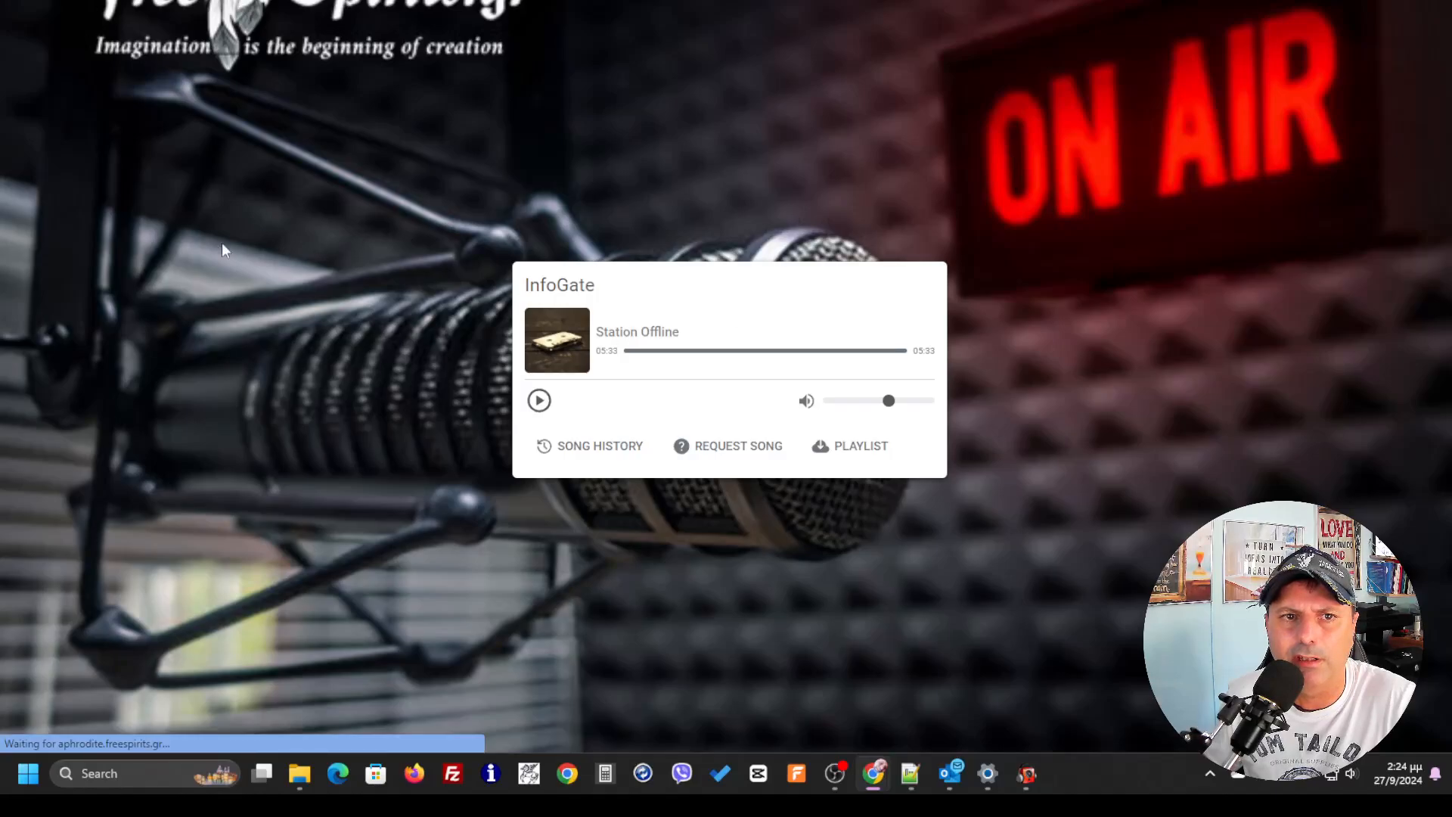
left_click(549, 407)
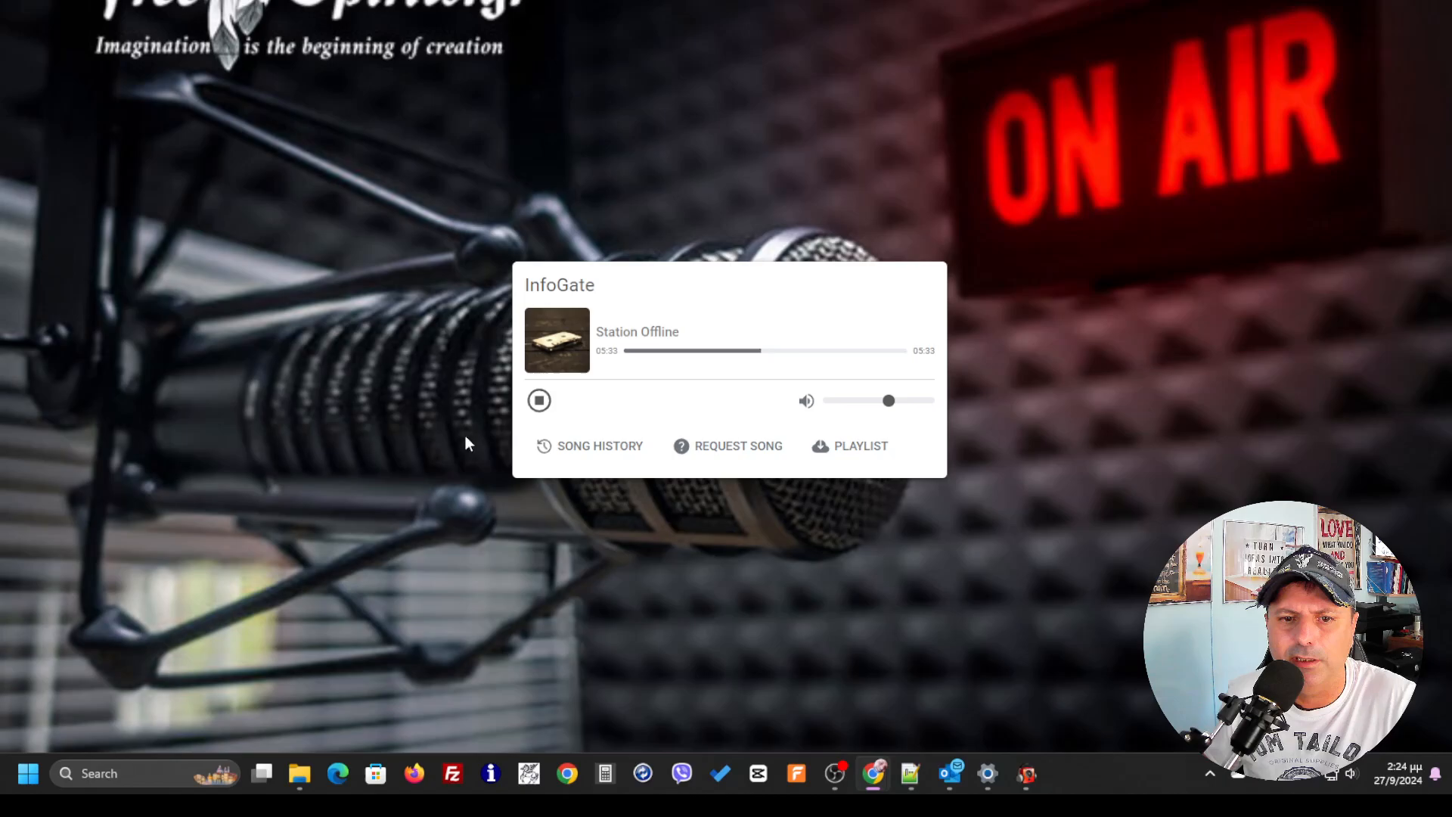
left_click(546, 412)
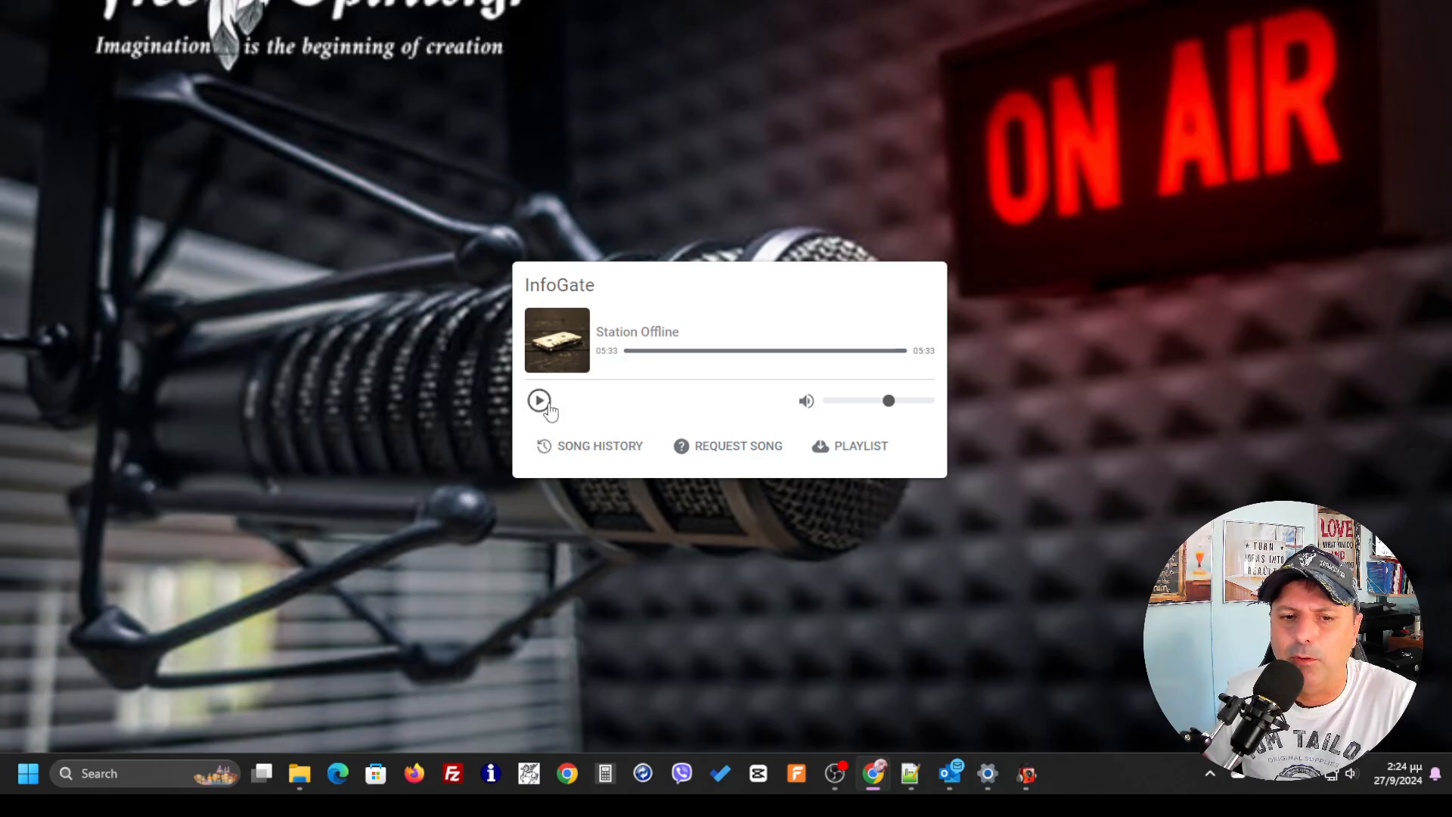
left_click(550, 411)
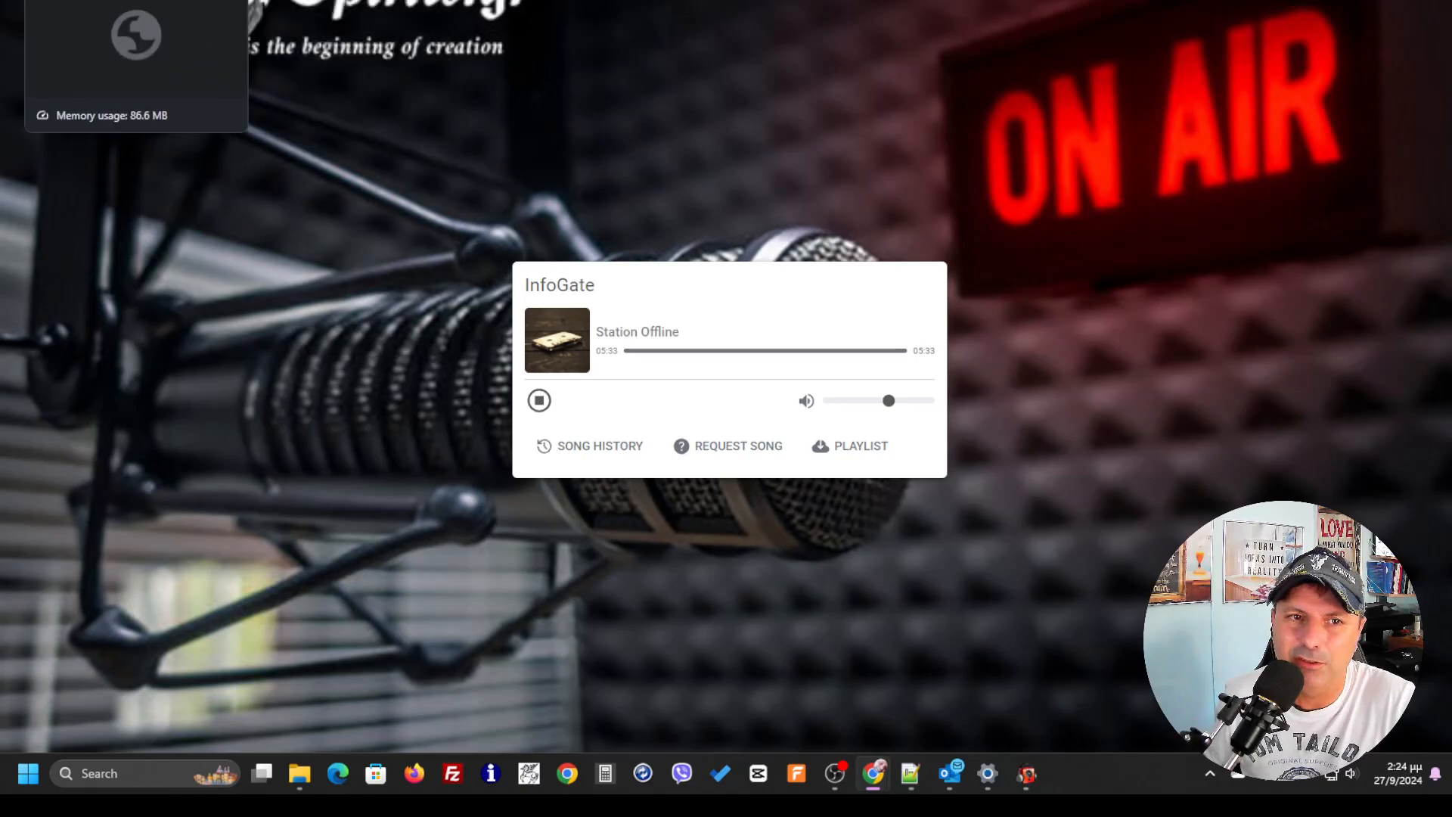
- Return to the AzuraCast station profile and check the On the Air section
left_click(105, 0)
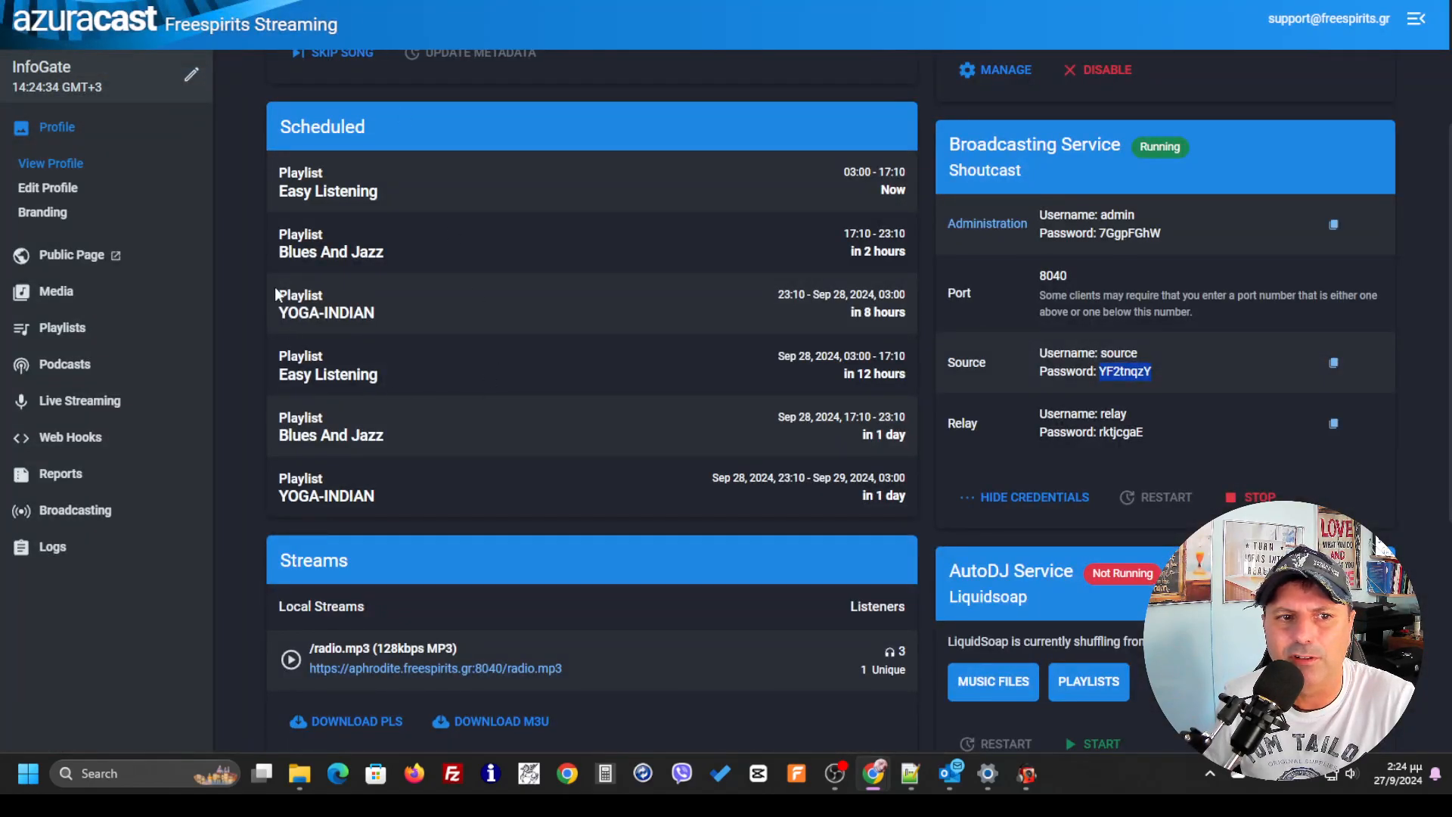
scroll(276, 295, "up", 3)
left_click(56, 127)
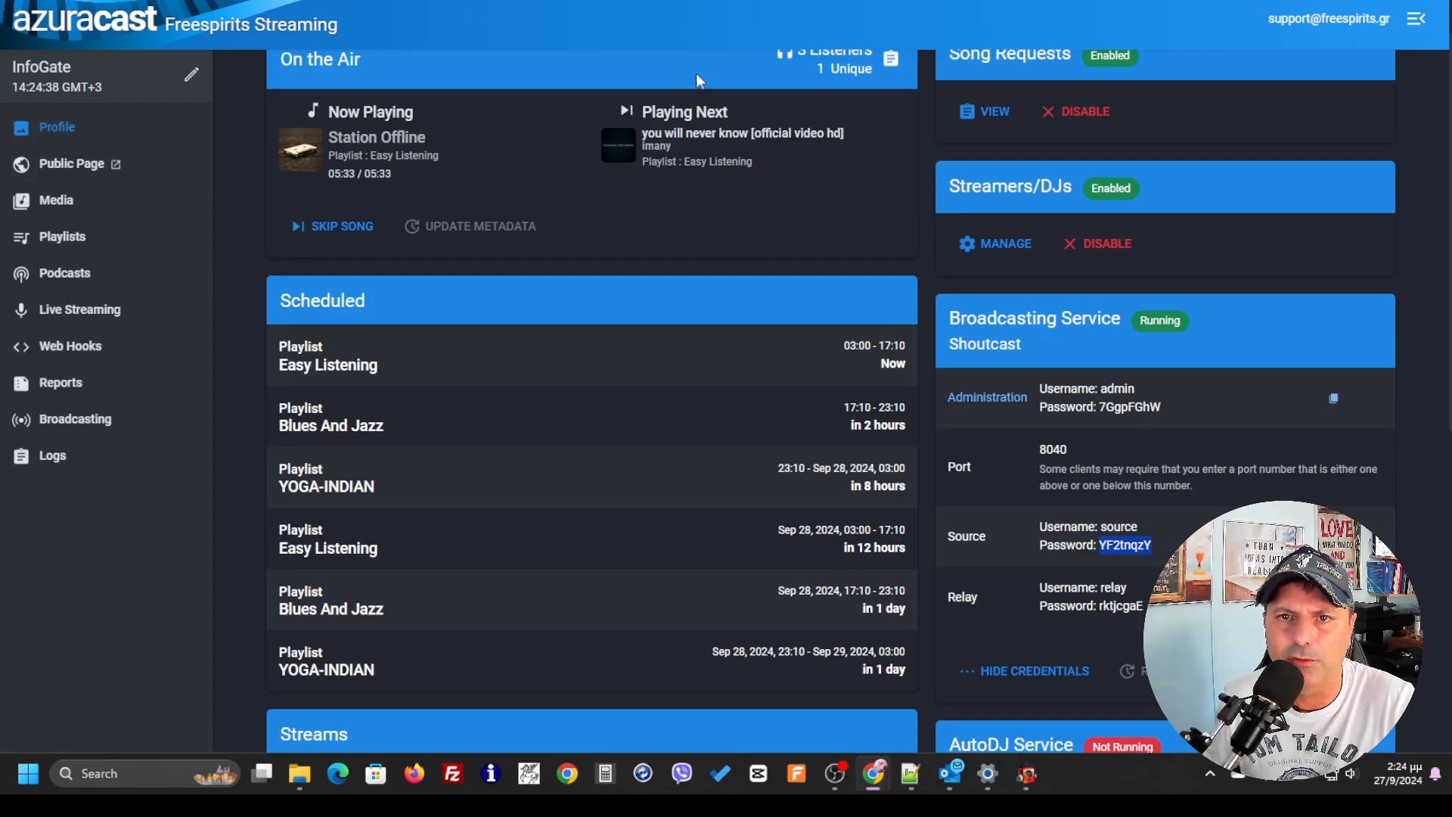
- Replay the stream in InfoGate's public player, lower its volume to a small fraction and stop playback
left_click(303, 0)
left_click(540, 405)
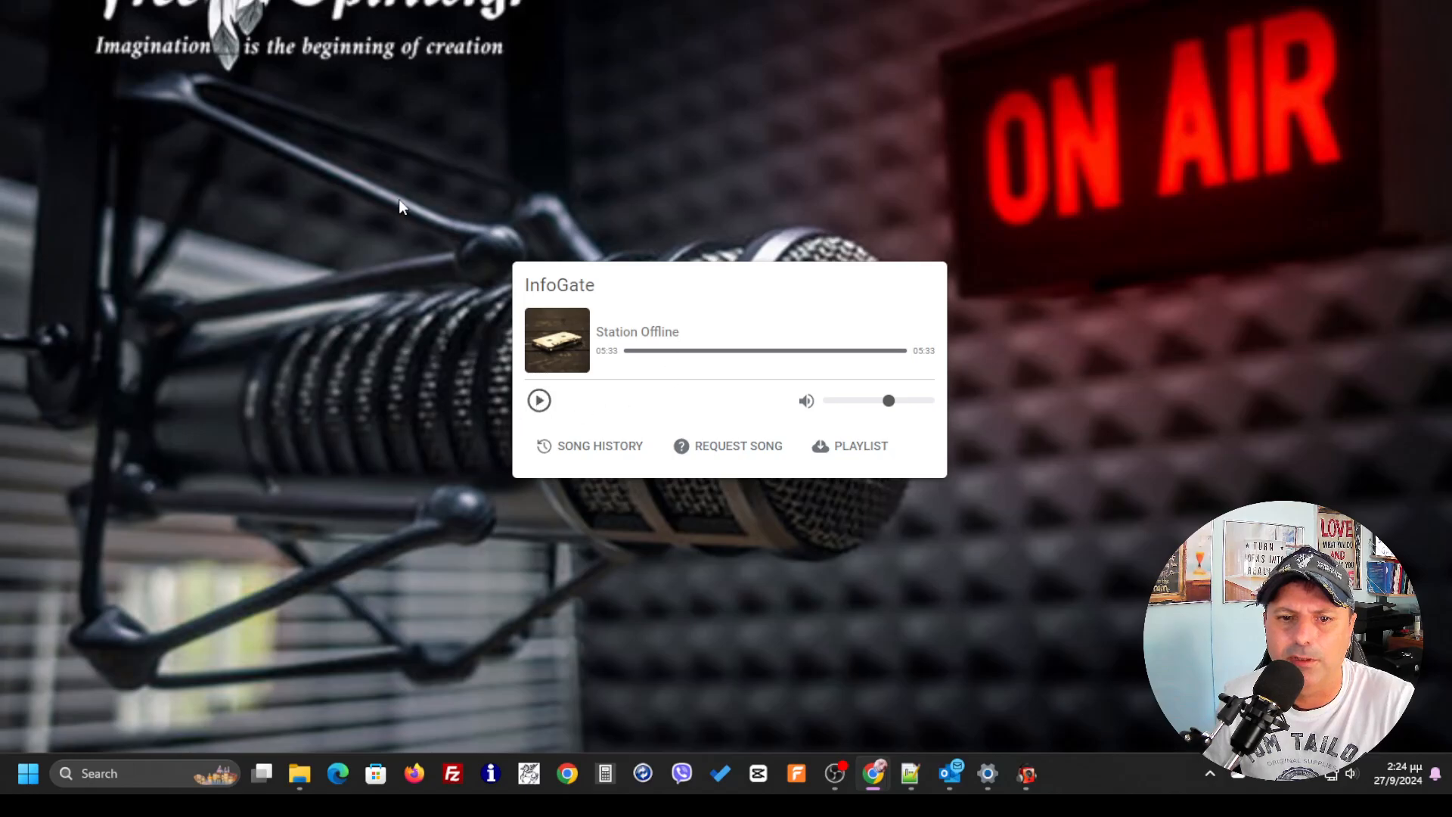
left_click(539, 403)
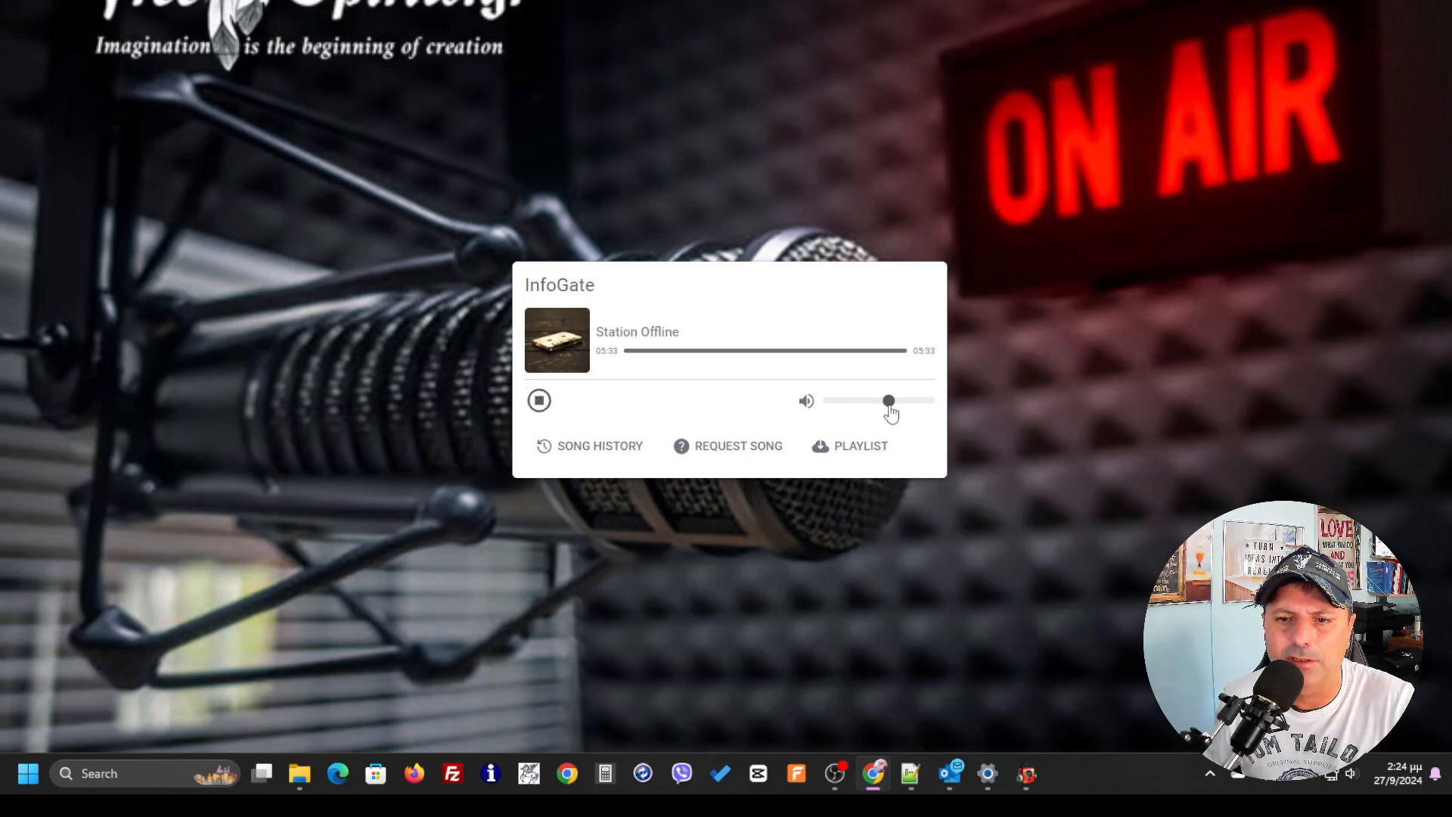
left_click_drag(889, 402, 839, 402)
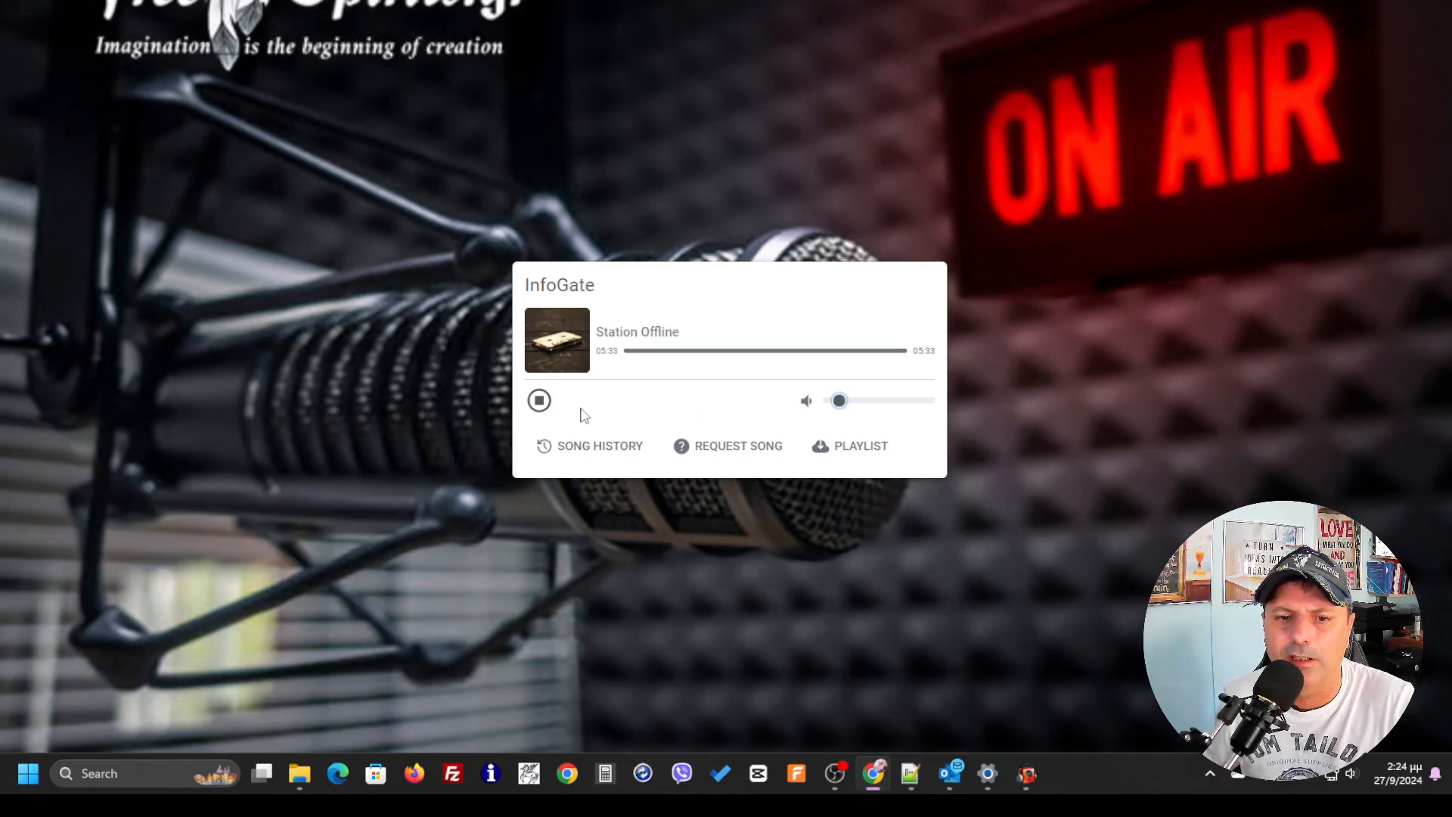
left_click(539, 403)
left_click(539, 400)
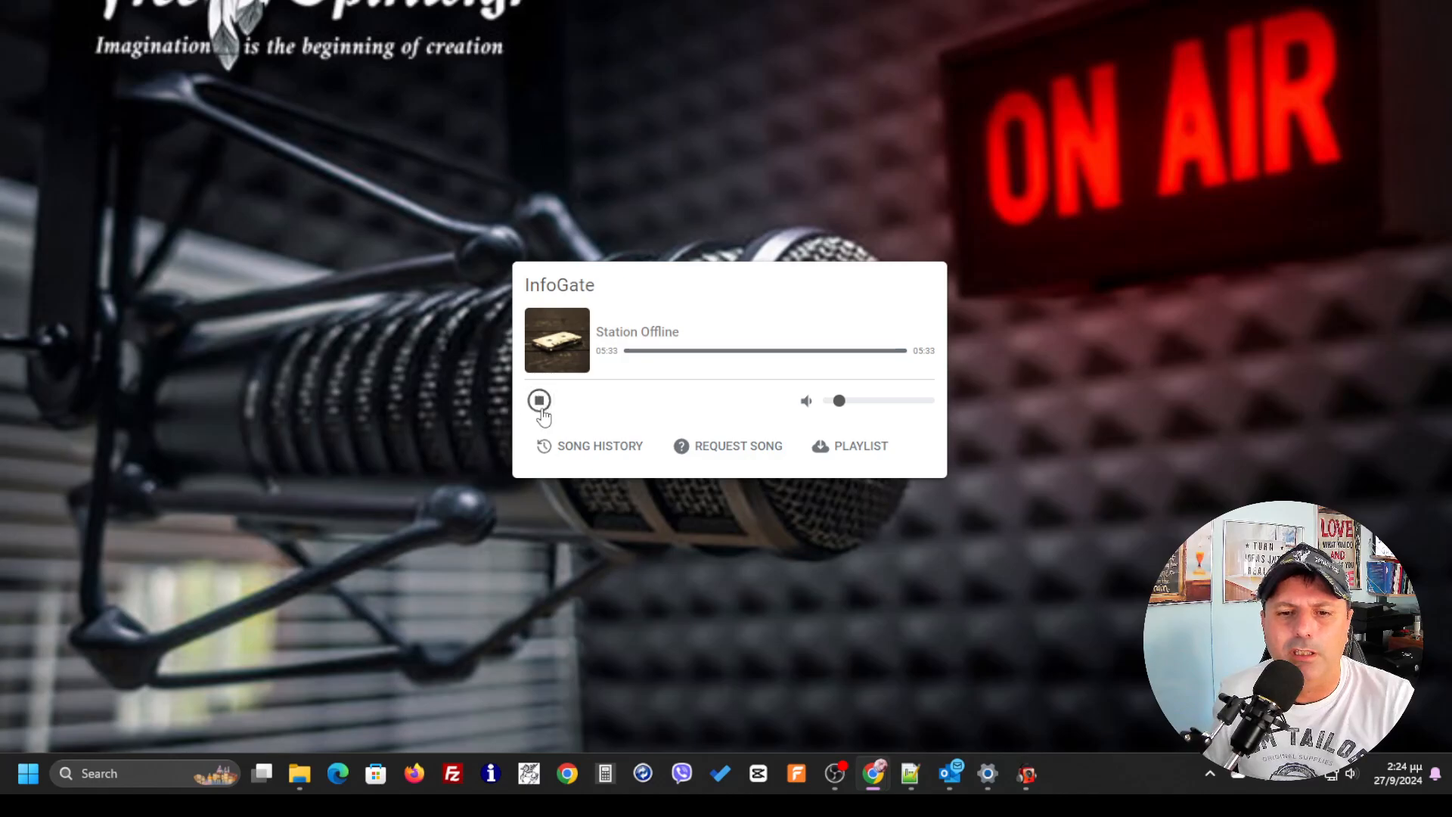
left_click(539, 402)
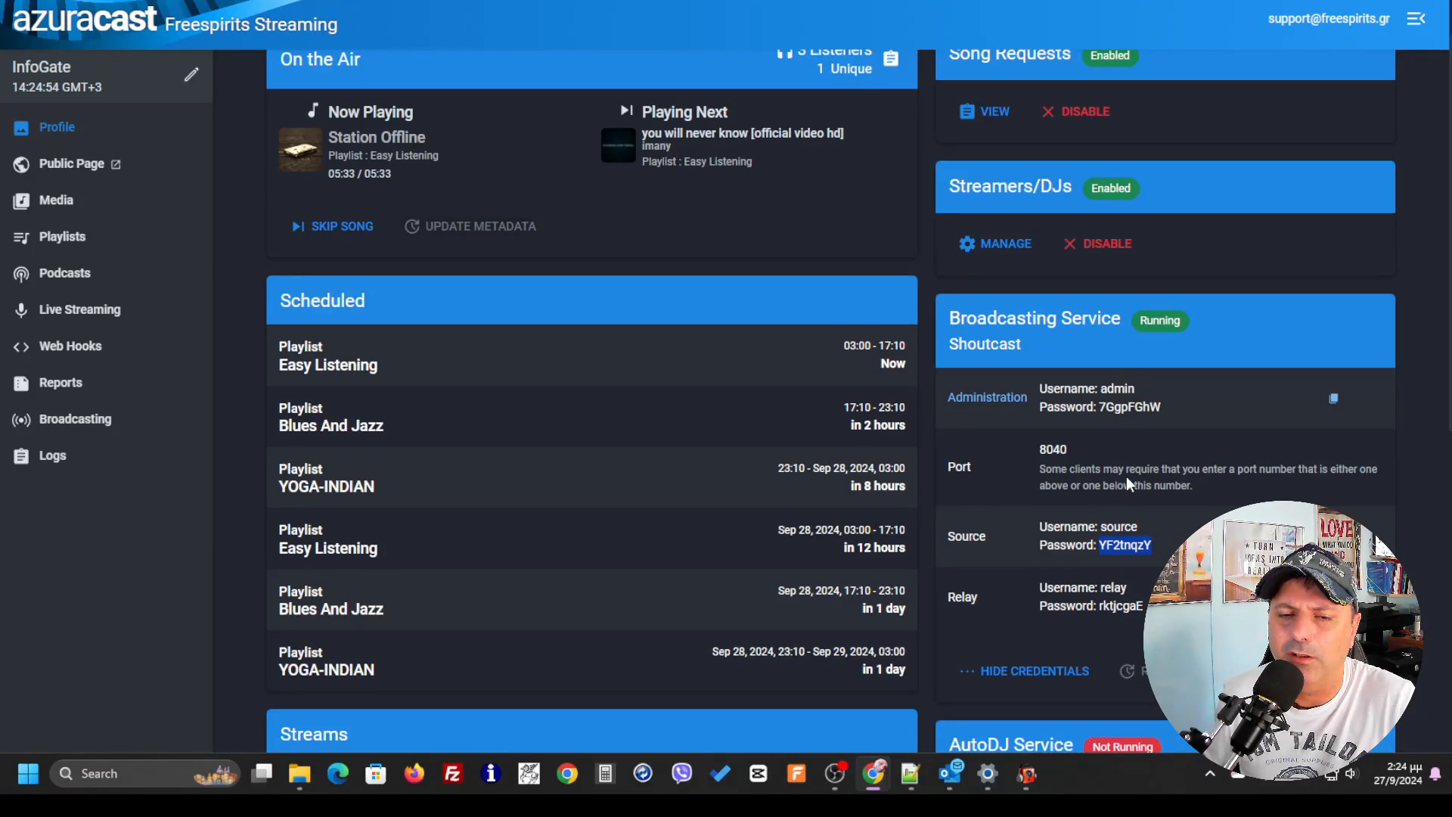
- Review the Streams, Broadcasting Service and AutoDJ Service sections of the InfoGate station profile
scroll(1127, 522, "down", 3)
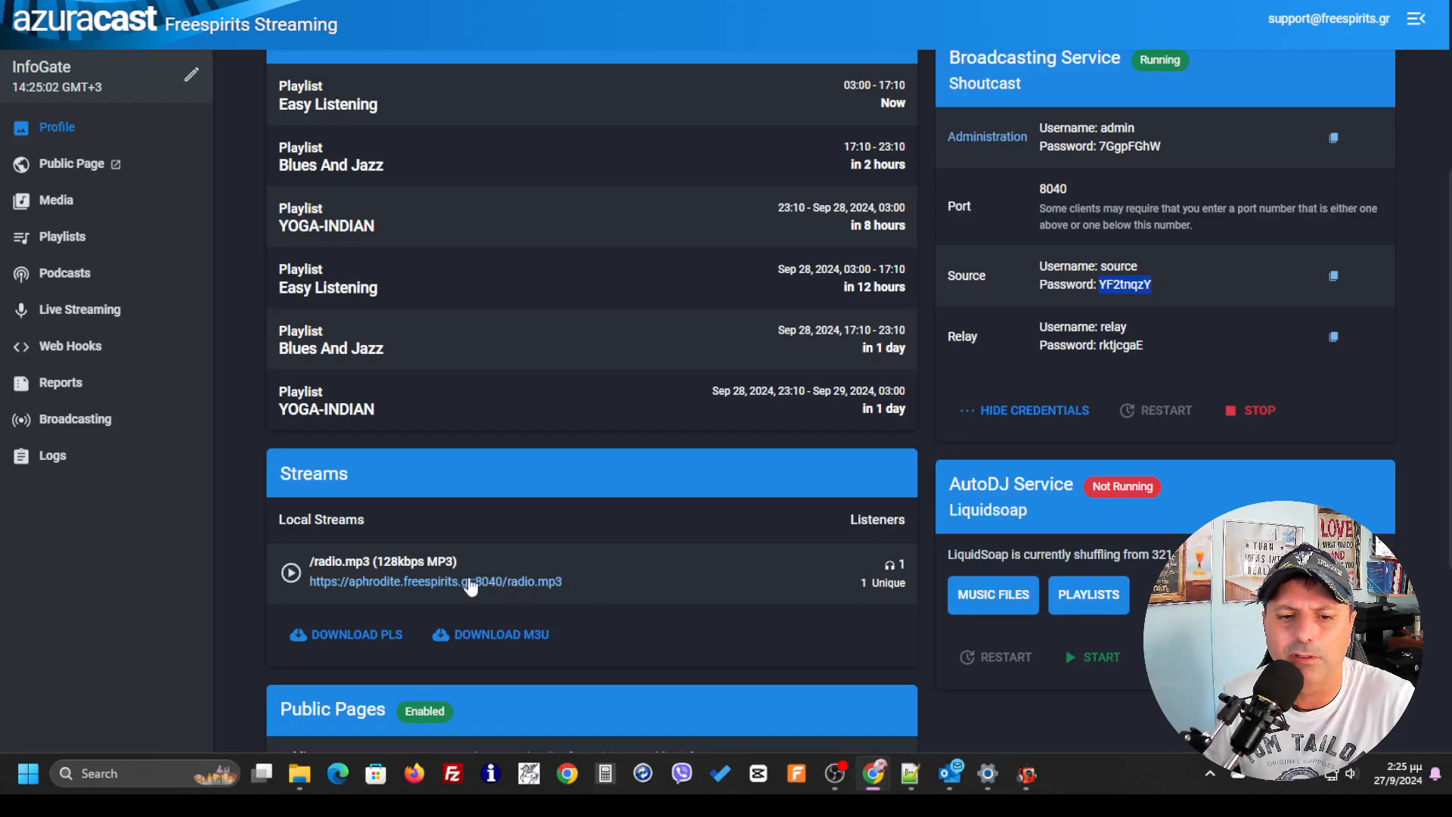
scroll(722, 569, "down", 1)
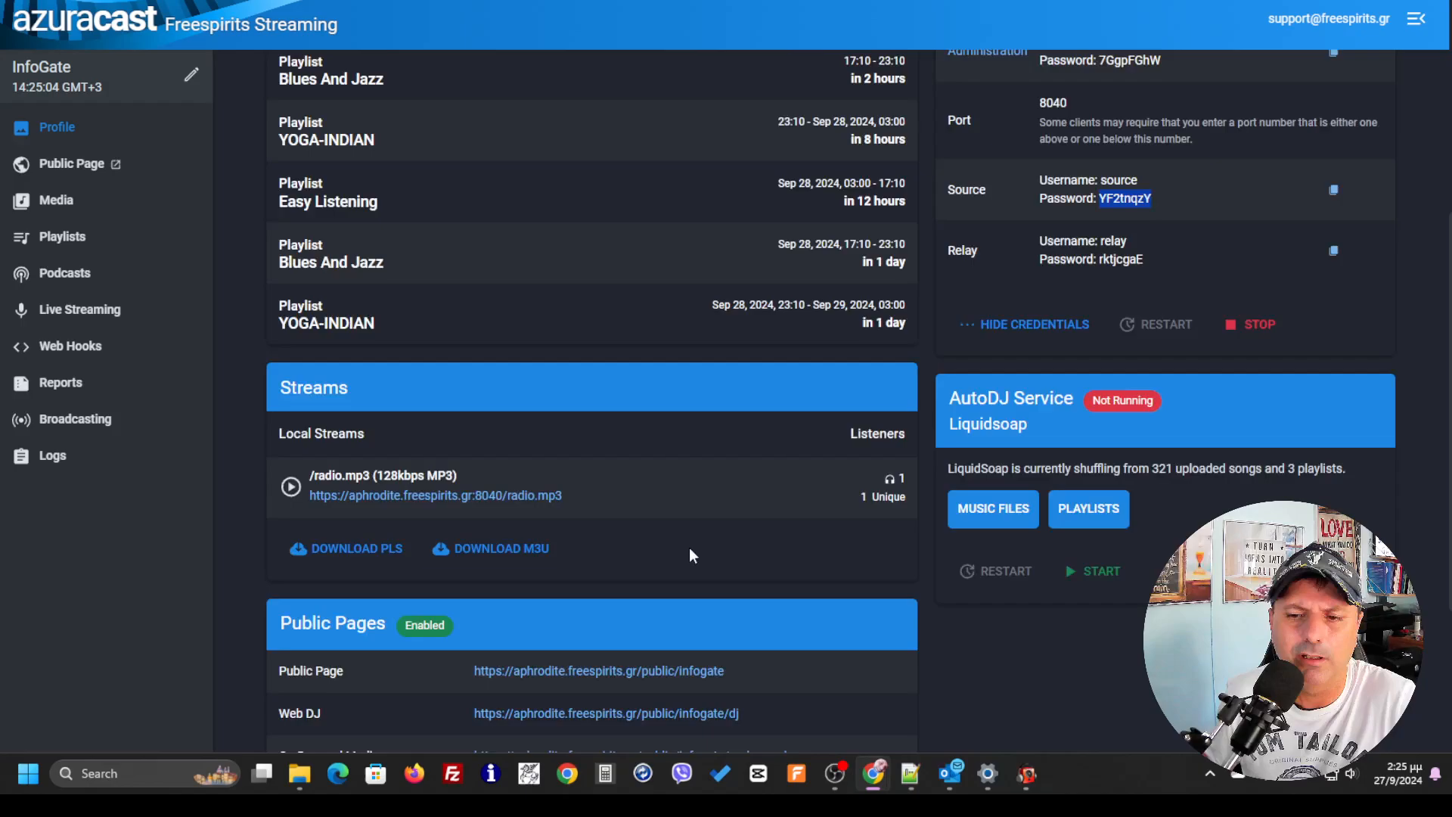
scroll(568, 507, "up", 4)
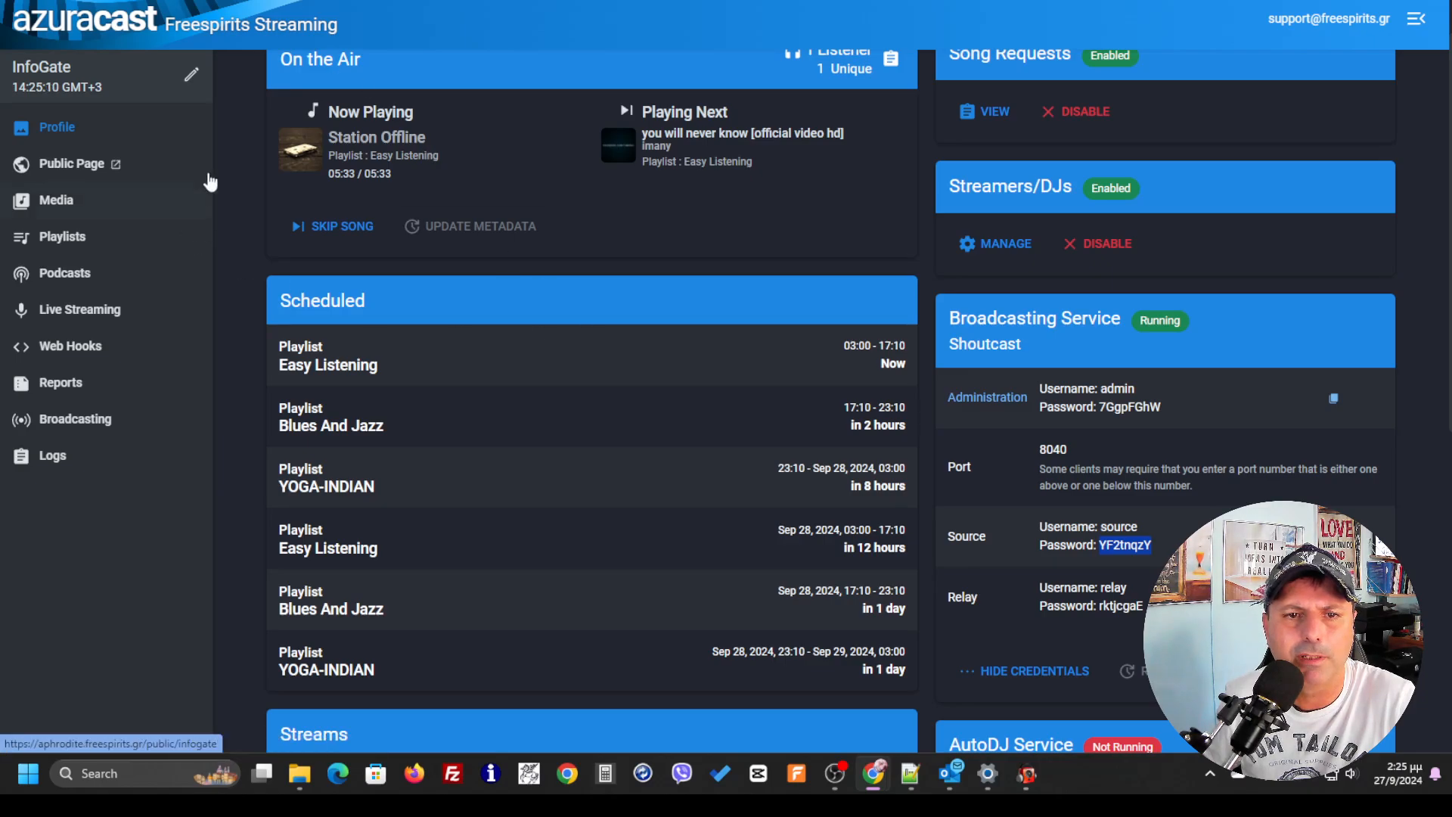
- Switch to RadioBOSS and reposition its window over the middle of the screen to view the playing track and log
left_click(1027, 773)
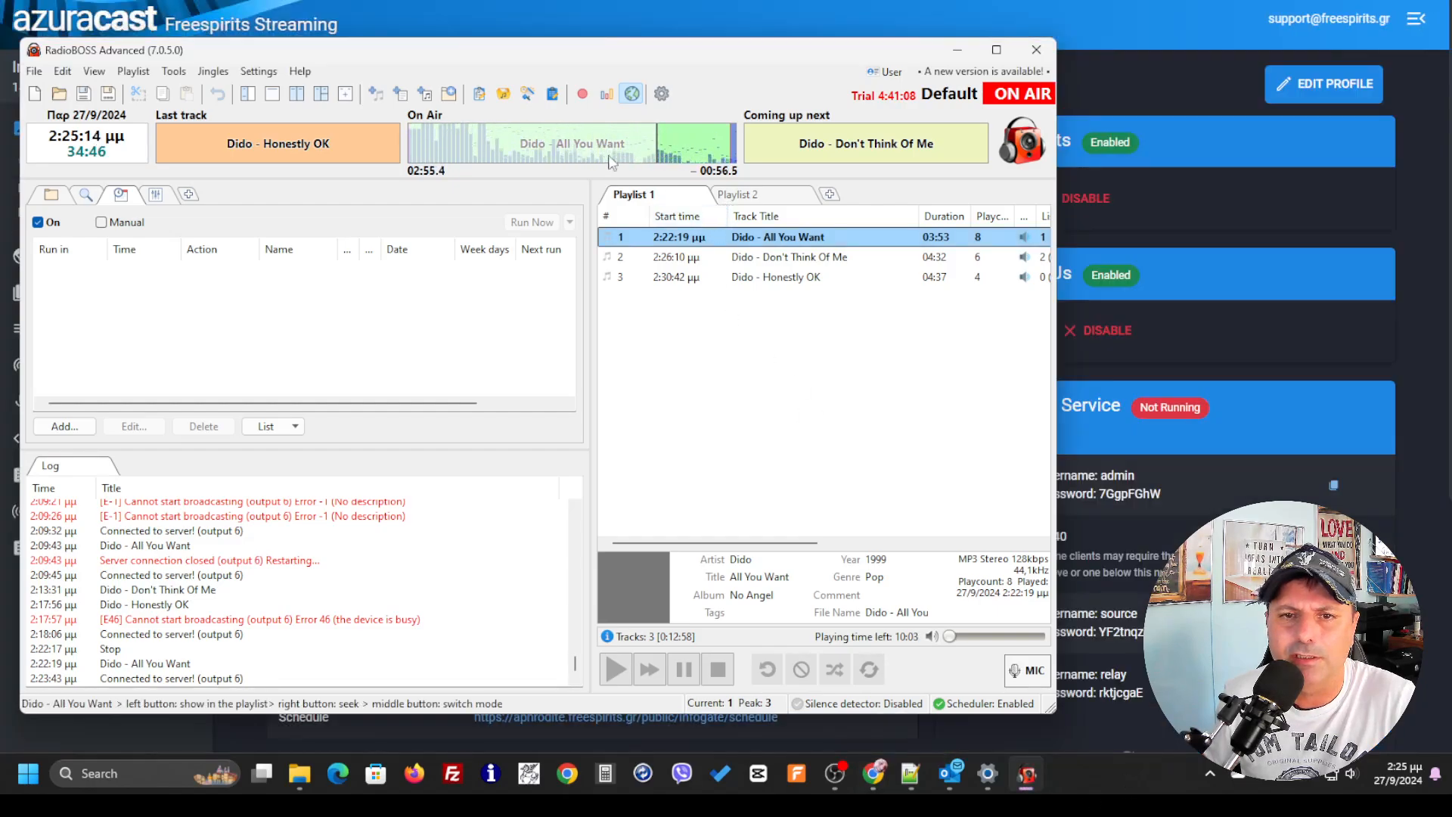
left_click_drag(536, 59, 724, 79)
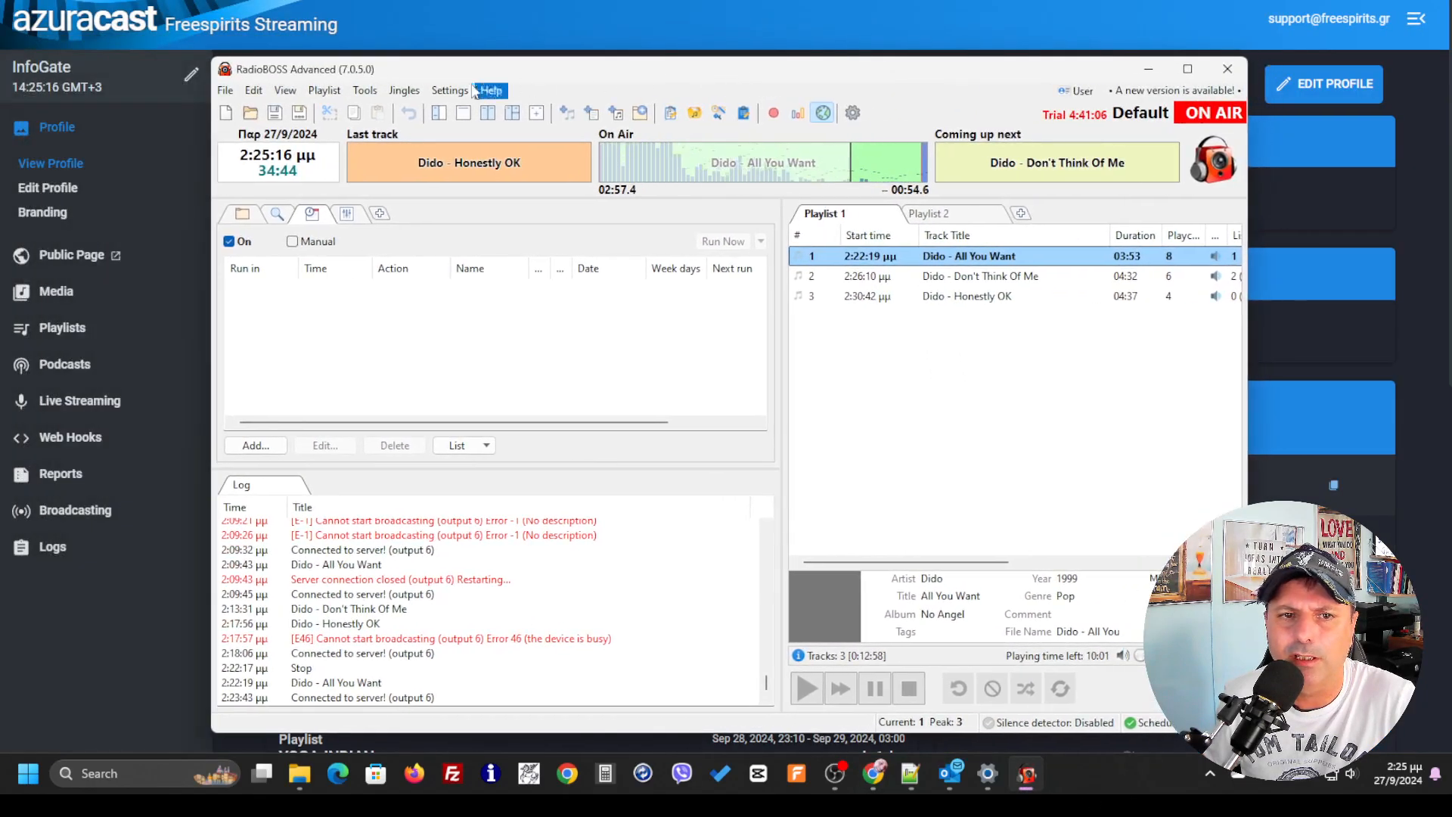
left_click_drag(525, 74, 550, 69)
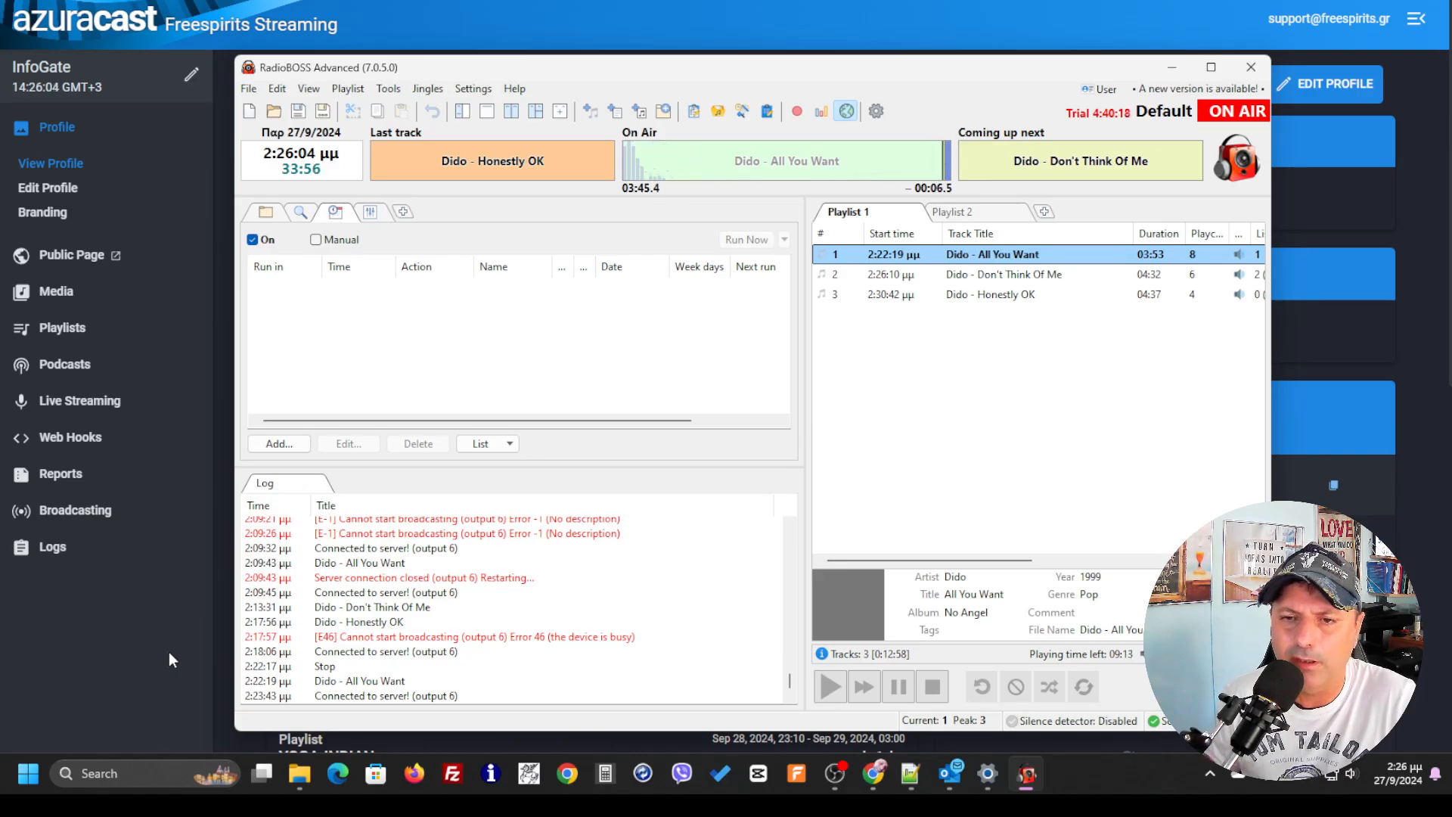
- Highlight the /radio.mp3 mount point in the local stream URL on AzuraCast's station profile, and switch back to RadioBOSS
key("alt+Tab")
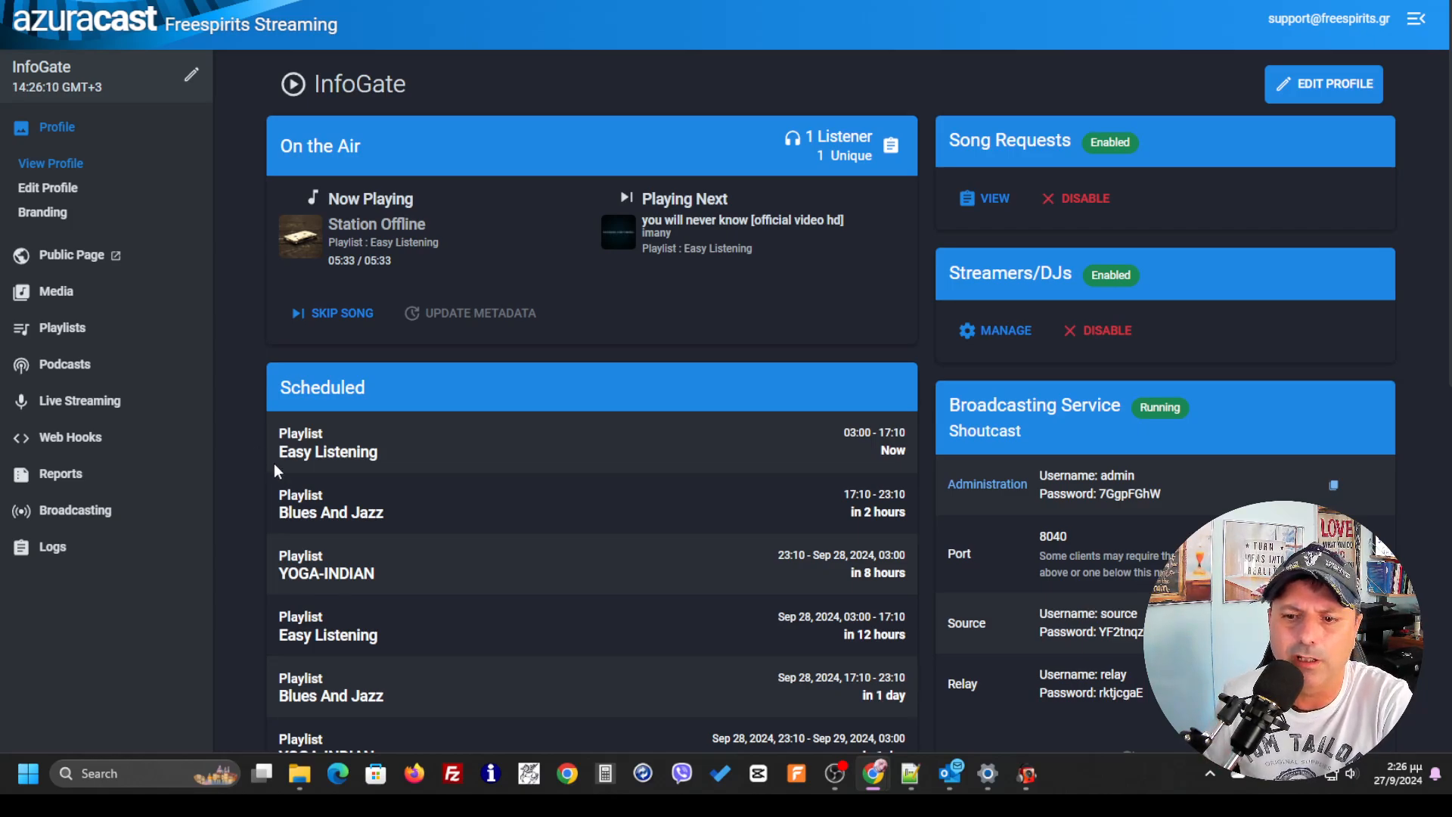
scroll(413, 611, "down", 5)
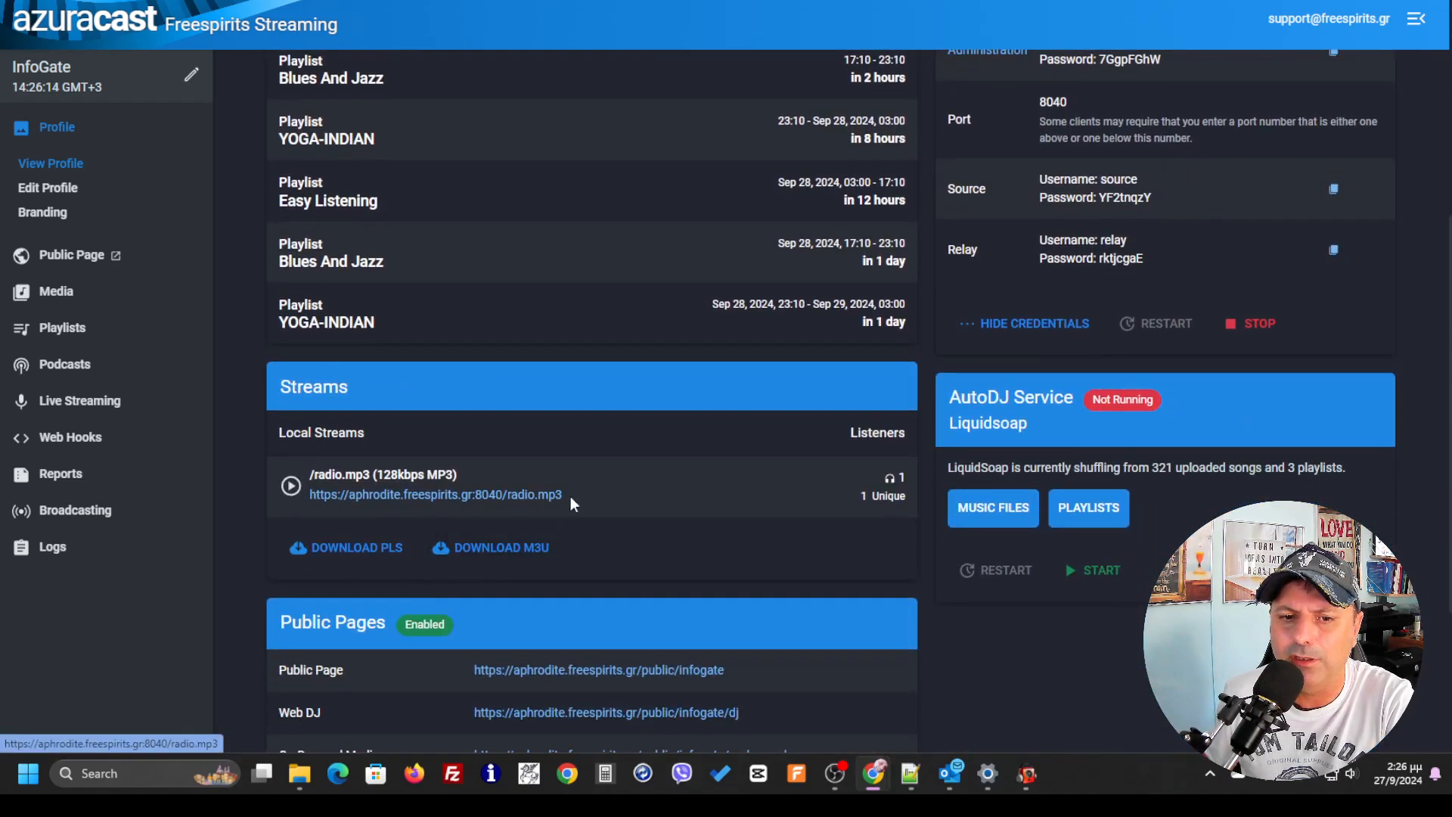
left_click_drag(579, 496, 508, 502)
left_click(585, 496)
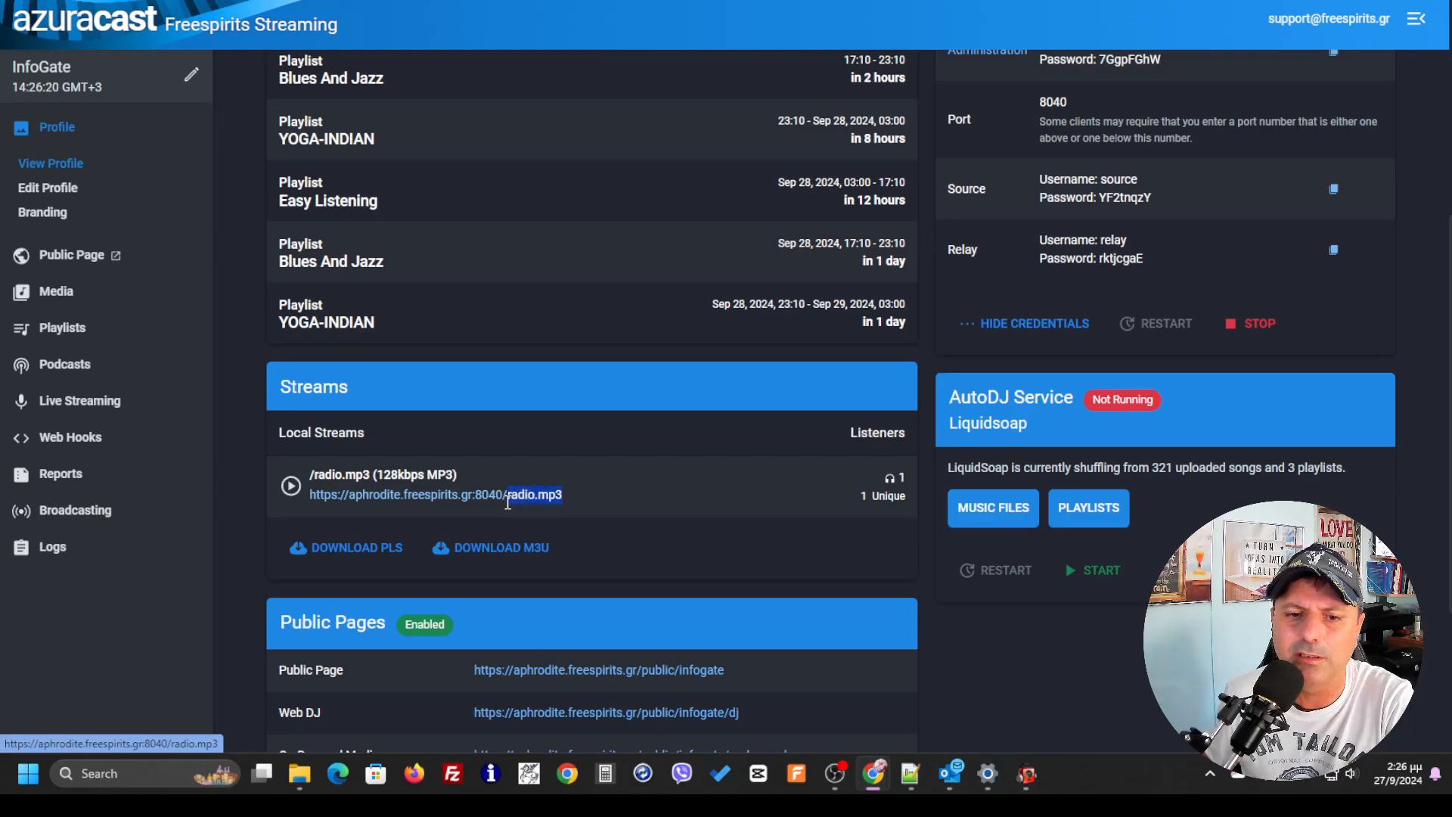
left_click(590, 500)
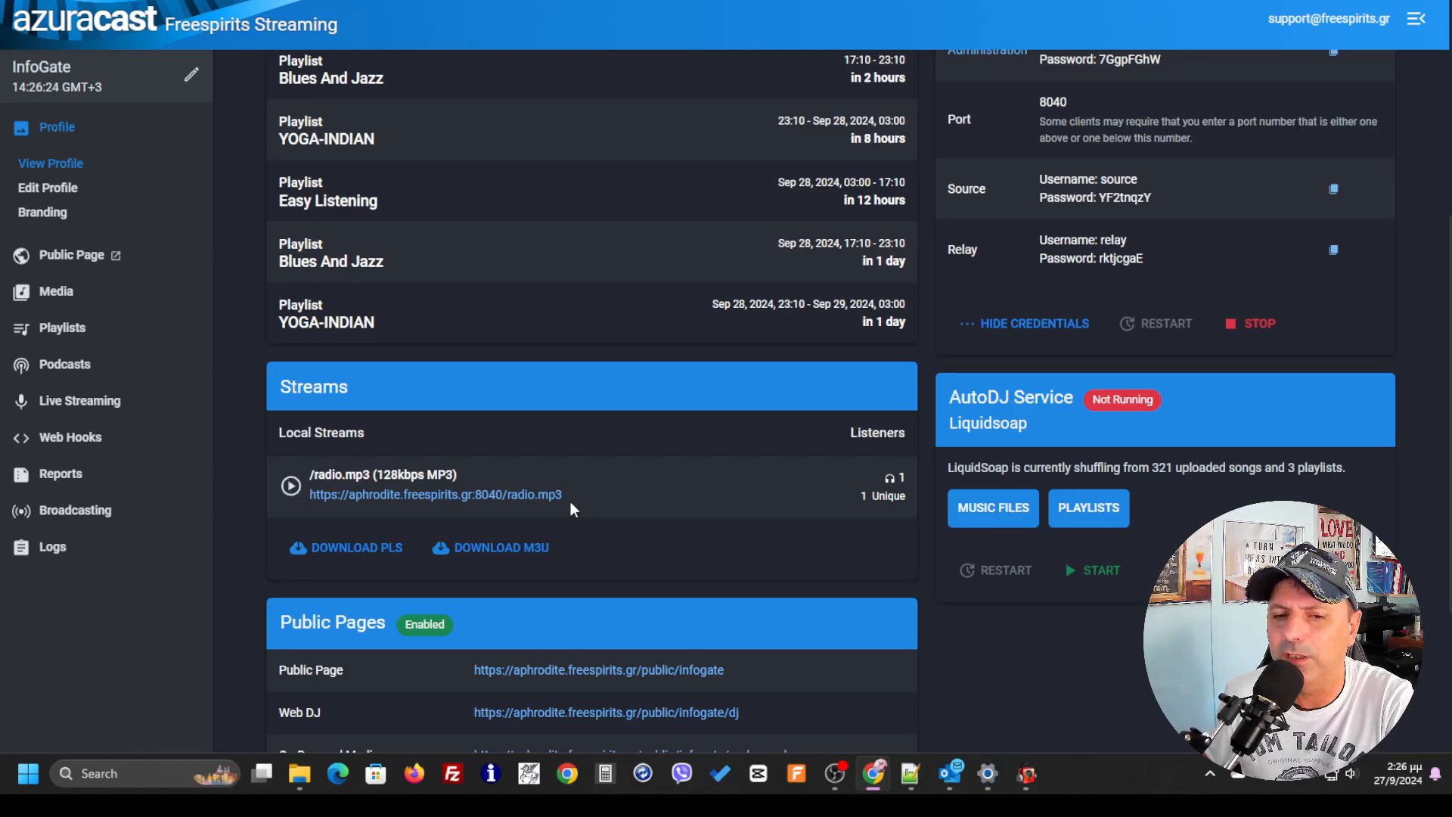
left_click_drag(578, 500, 507, 502)
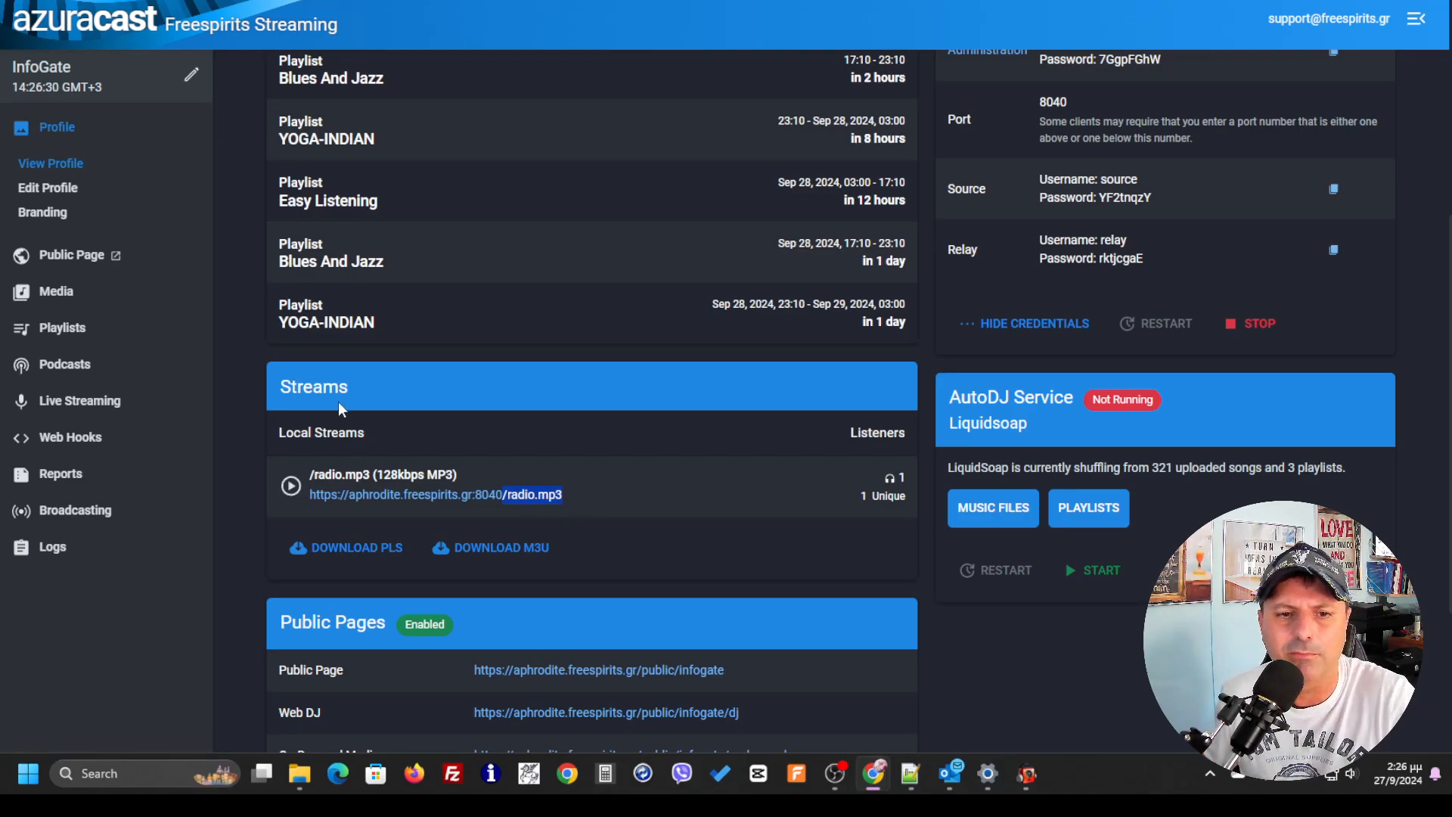
left_click(1013, 778)
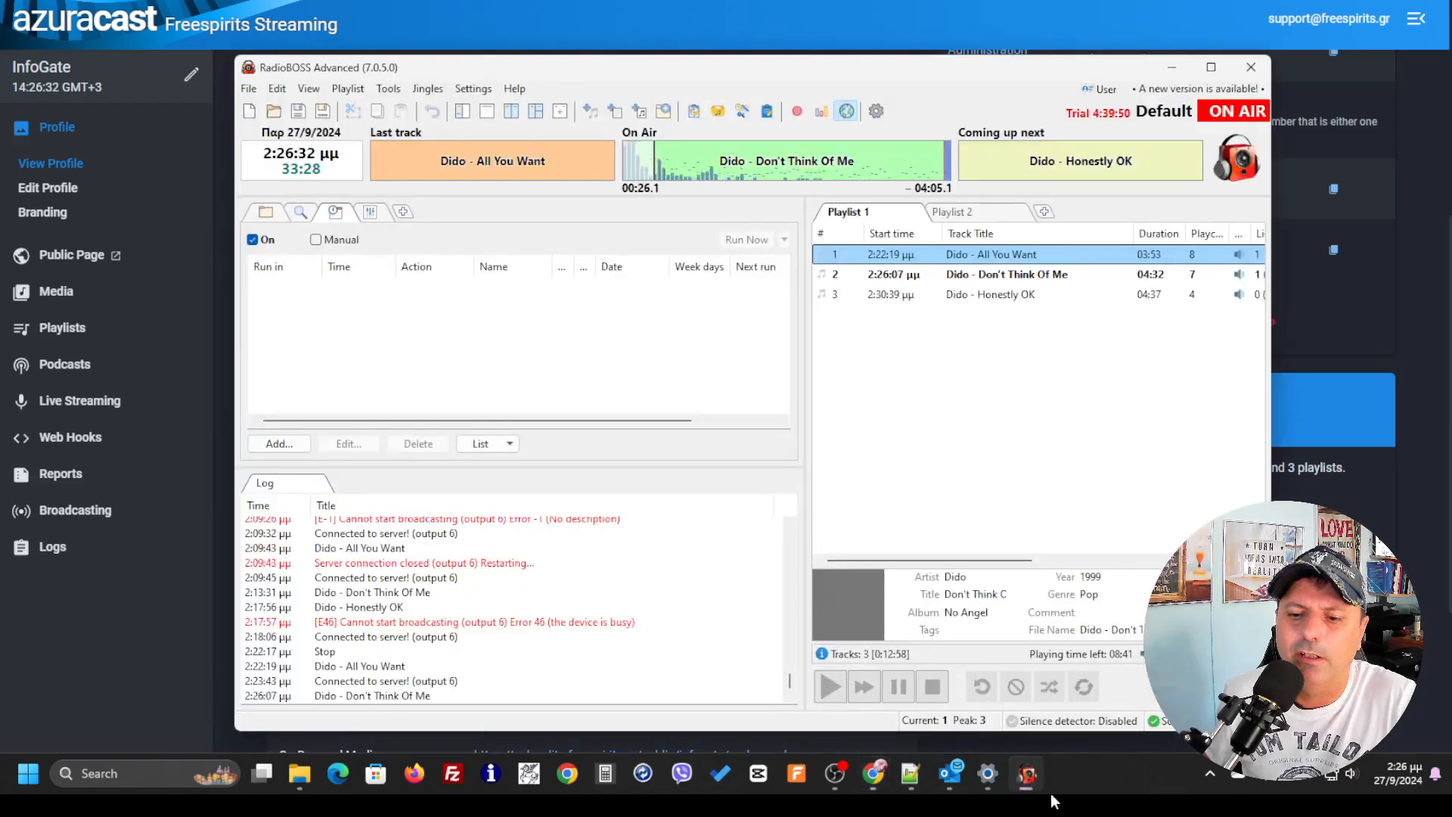